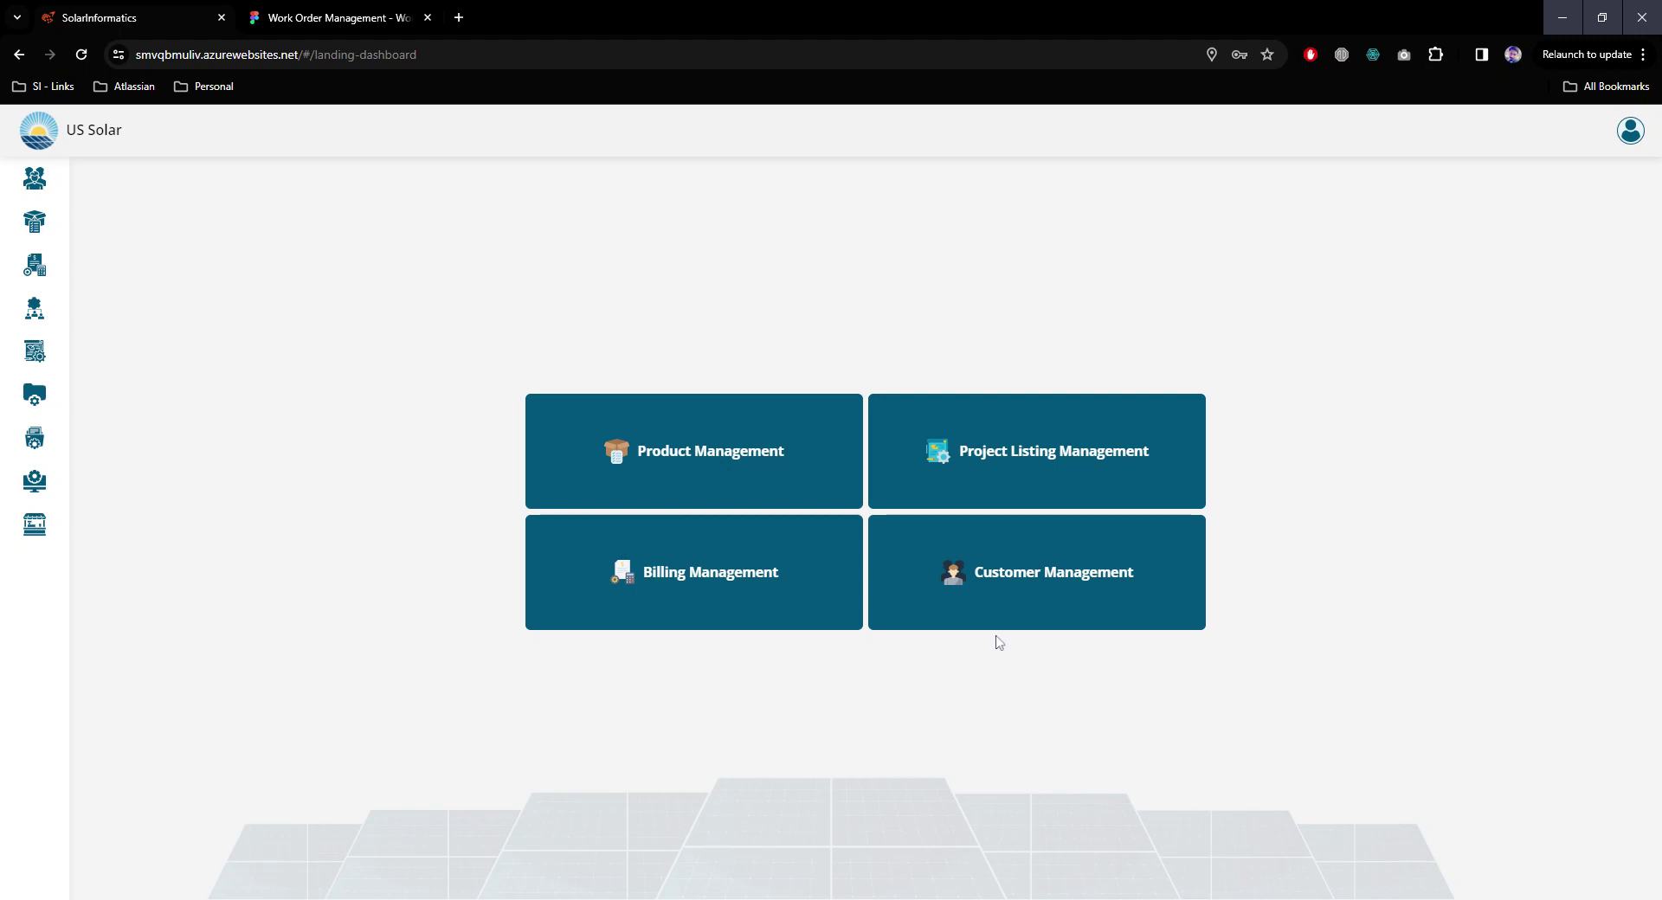
Step: Open the Site Comparison Dashboard from the monitoring dashboards under Reports & Analytics Management
{"action": "mouse_move", "coordinate": [90, 363]}
{"action": "mouse_move", "coordinate": [144, 324]}
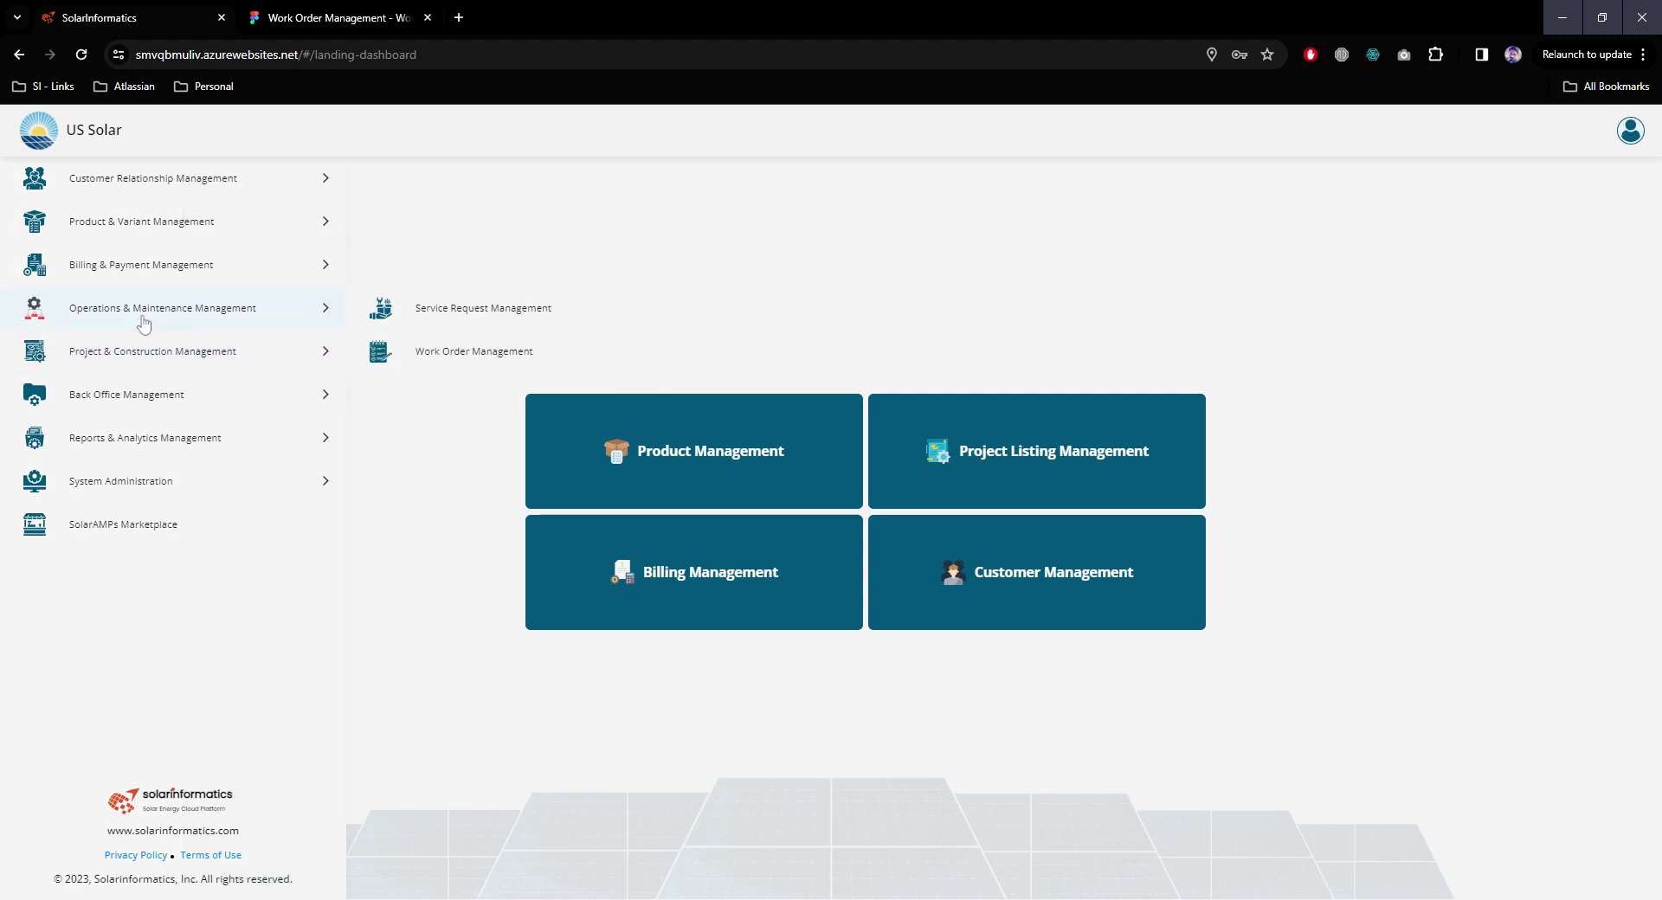
{"action": "mouse_move", "coordinate": [134, 443]}
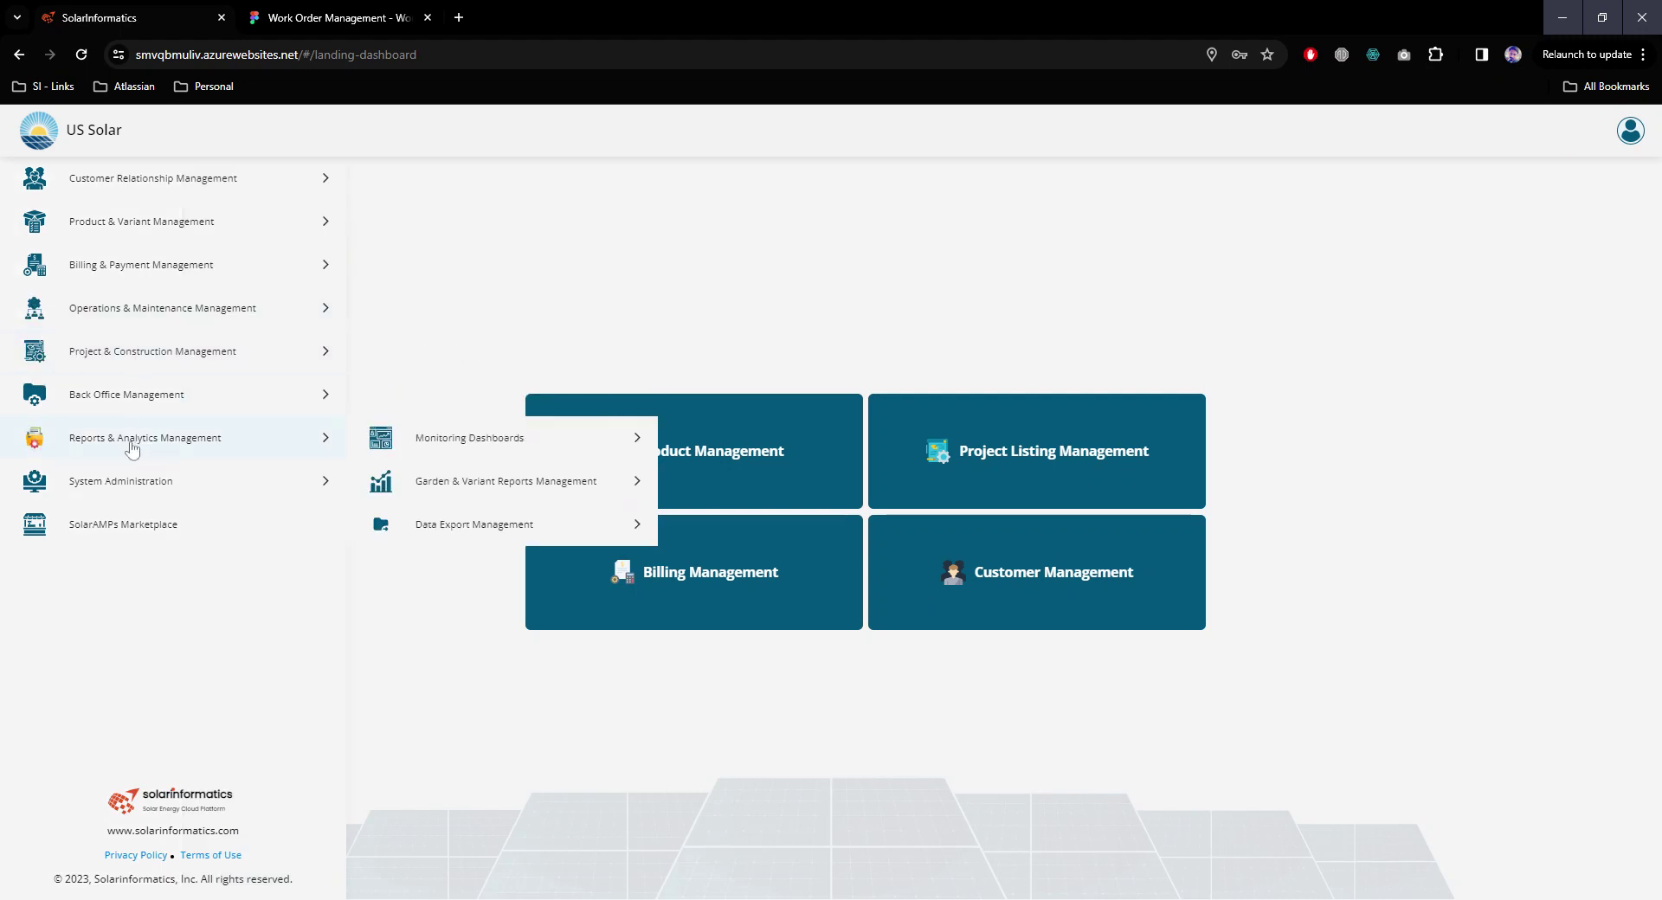
{"action": "mouse_move", "coordinate": [381, 447]}
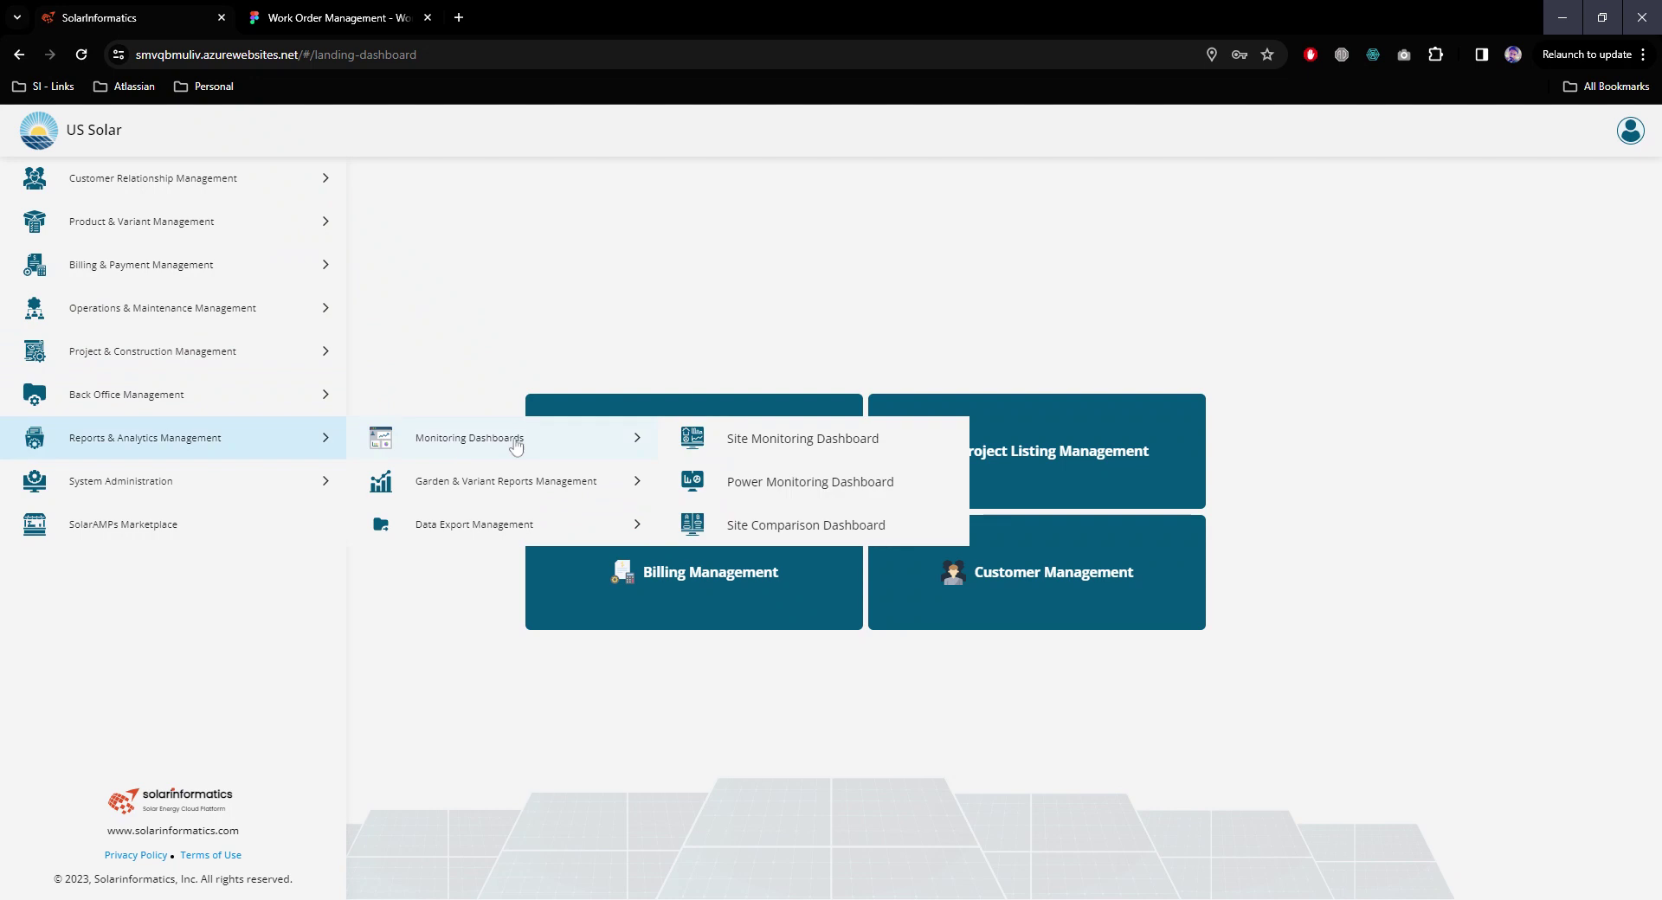
{"action": "left_click", "coordinate": [795, 530]}
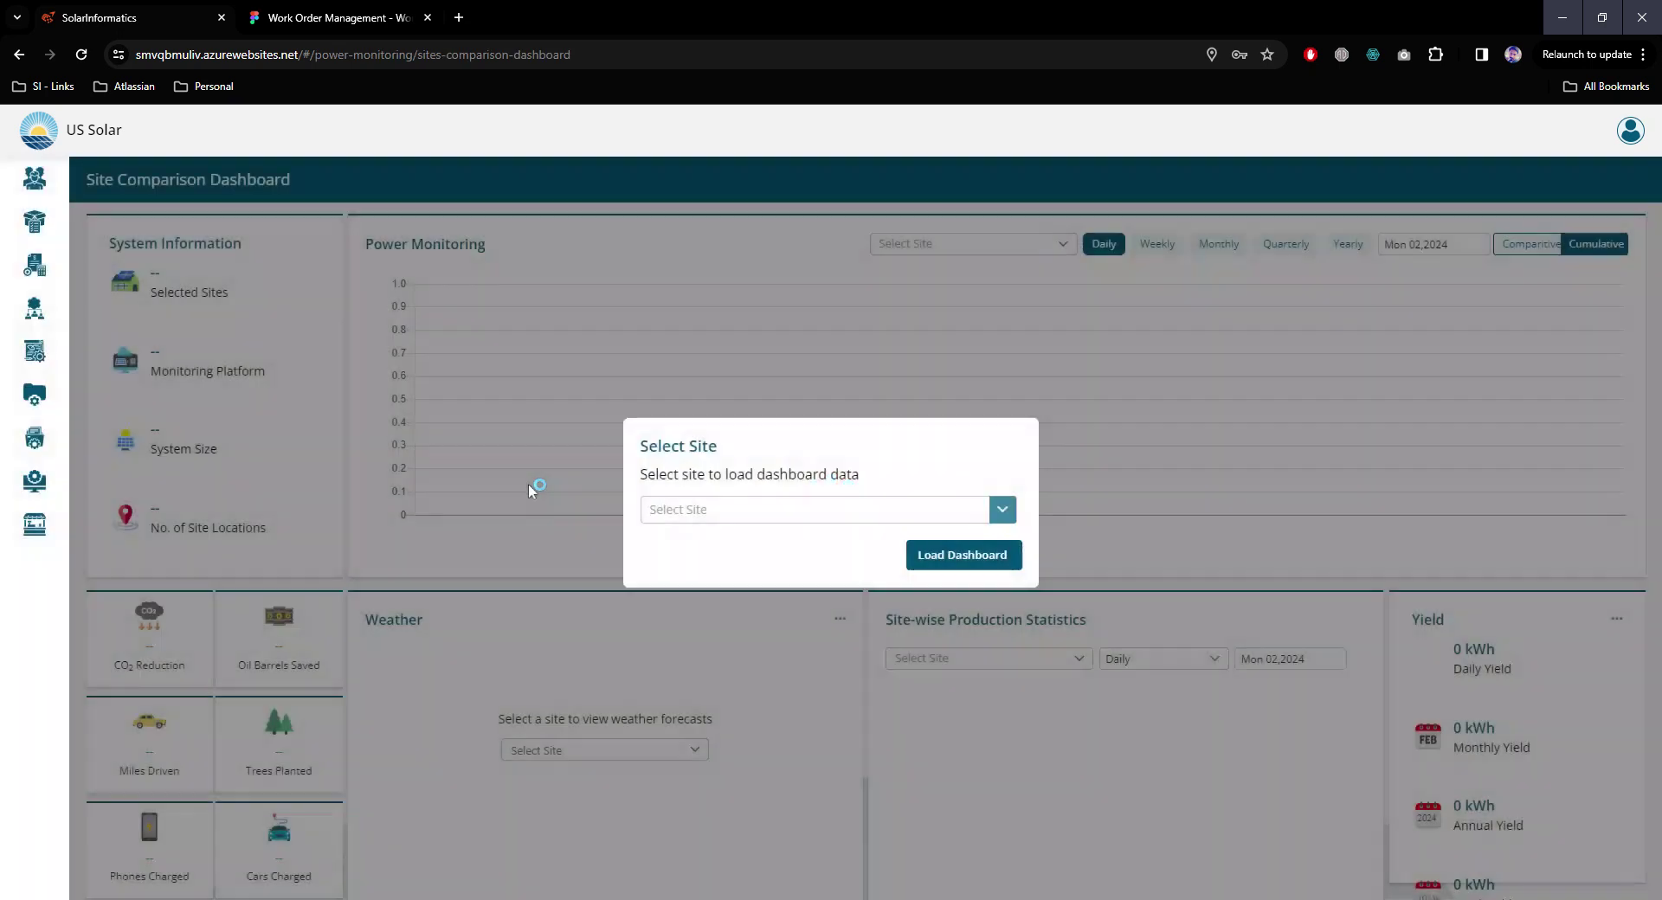
Step: Select the sites Eco Solar, Egauge - Demo Site 1 and Solar Garden 1 and load the dashboard for them
{"action": "left_click", "coordinate": [977, 514]}
{"action": "scroll", "coordinate": [771, 653], "scroll_direction": "down", "scroll_amount": 2}
{"action": "scroll", "coordinate": [743, 651], "scroll_direction": "up", "scroll_amount": 2}
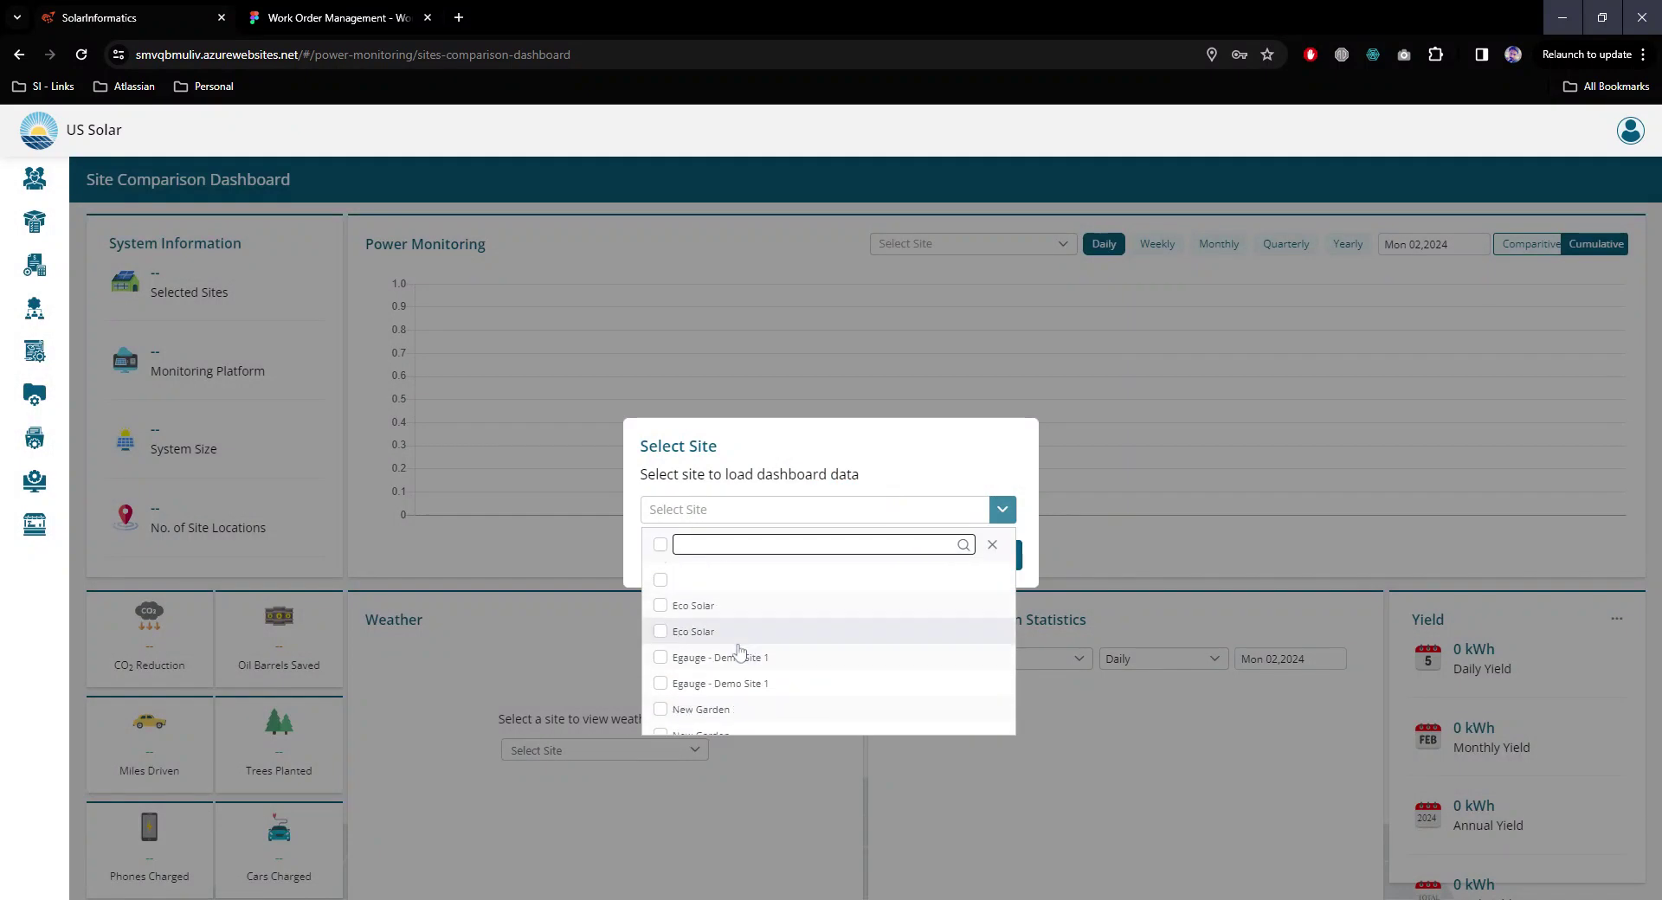
{"action": "left_click", "coordinate": [693, 616]}
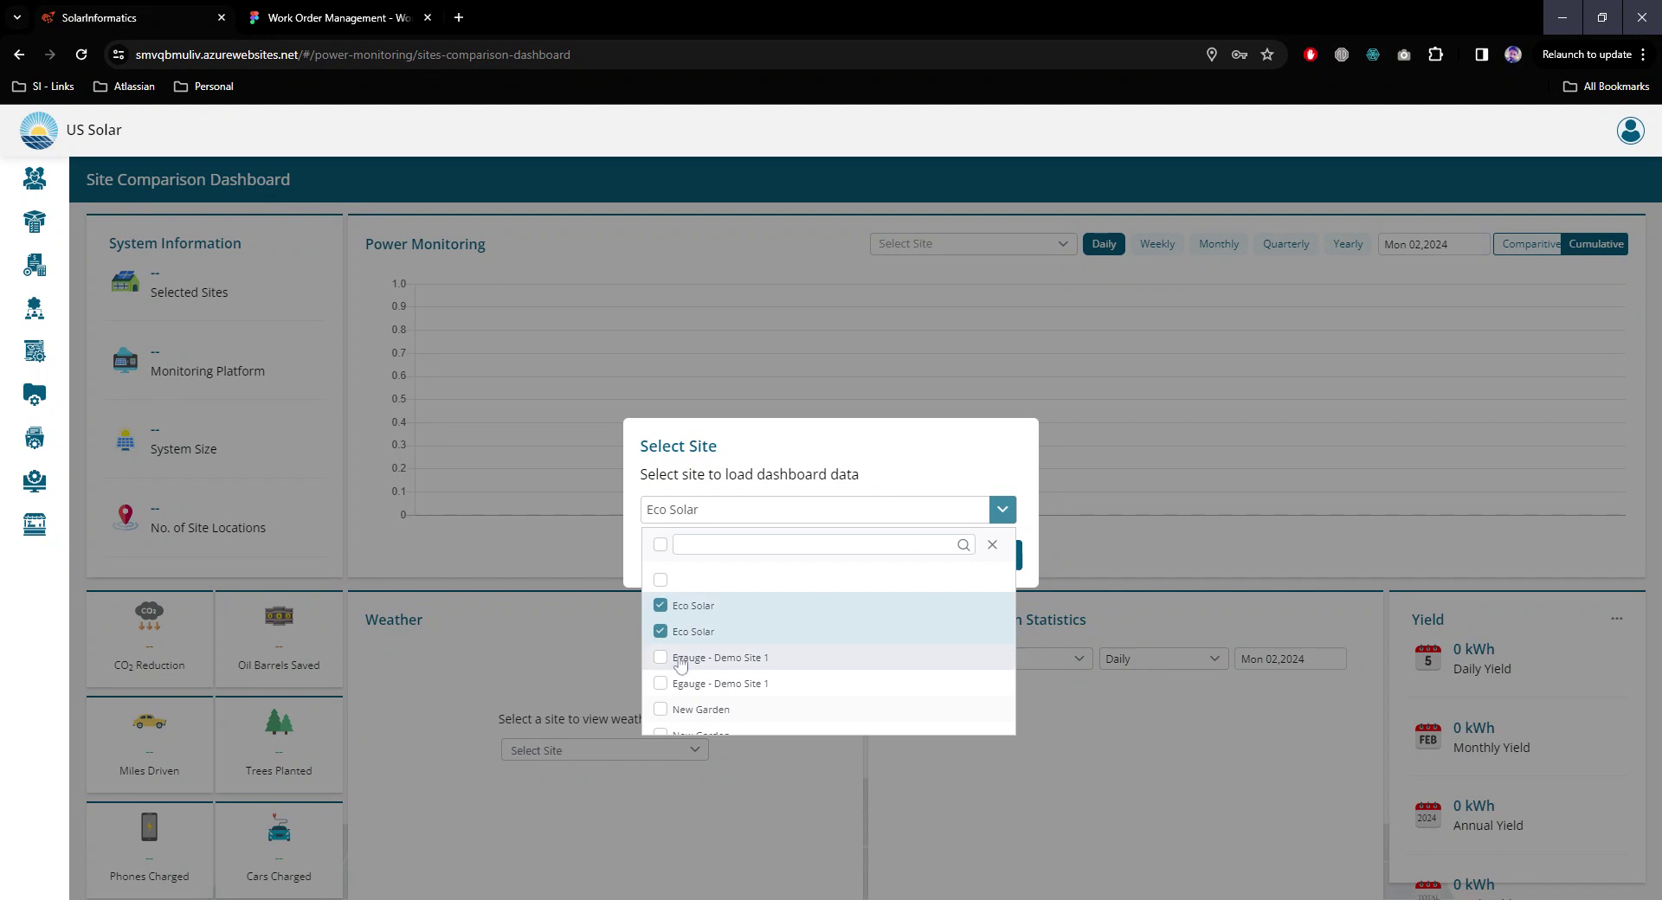
{"action": "left_click", "coordinate": [706, 670]}
{"action": "scroll", "coordinate": [705, 671], "scroll_direction": "down", "scroll_amount": 3}
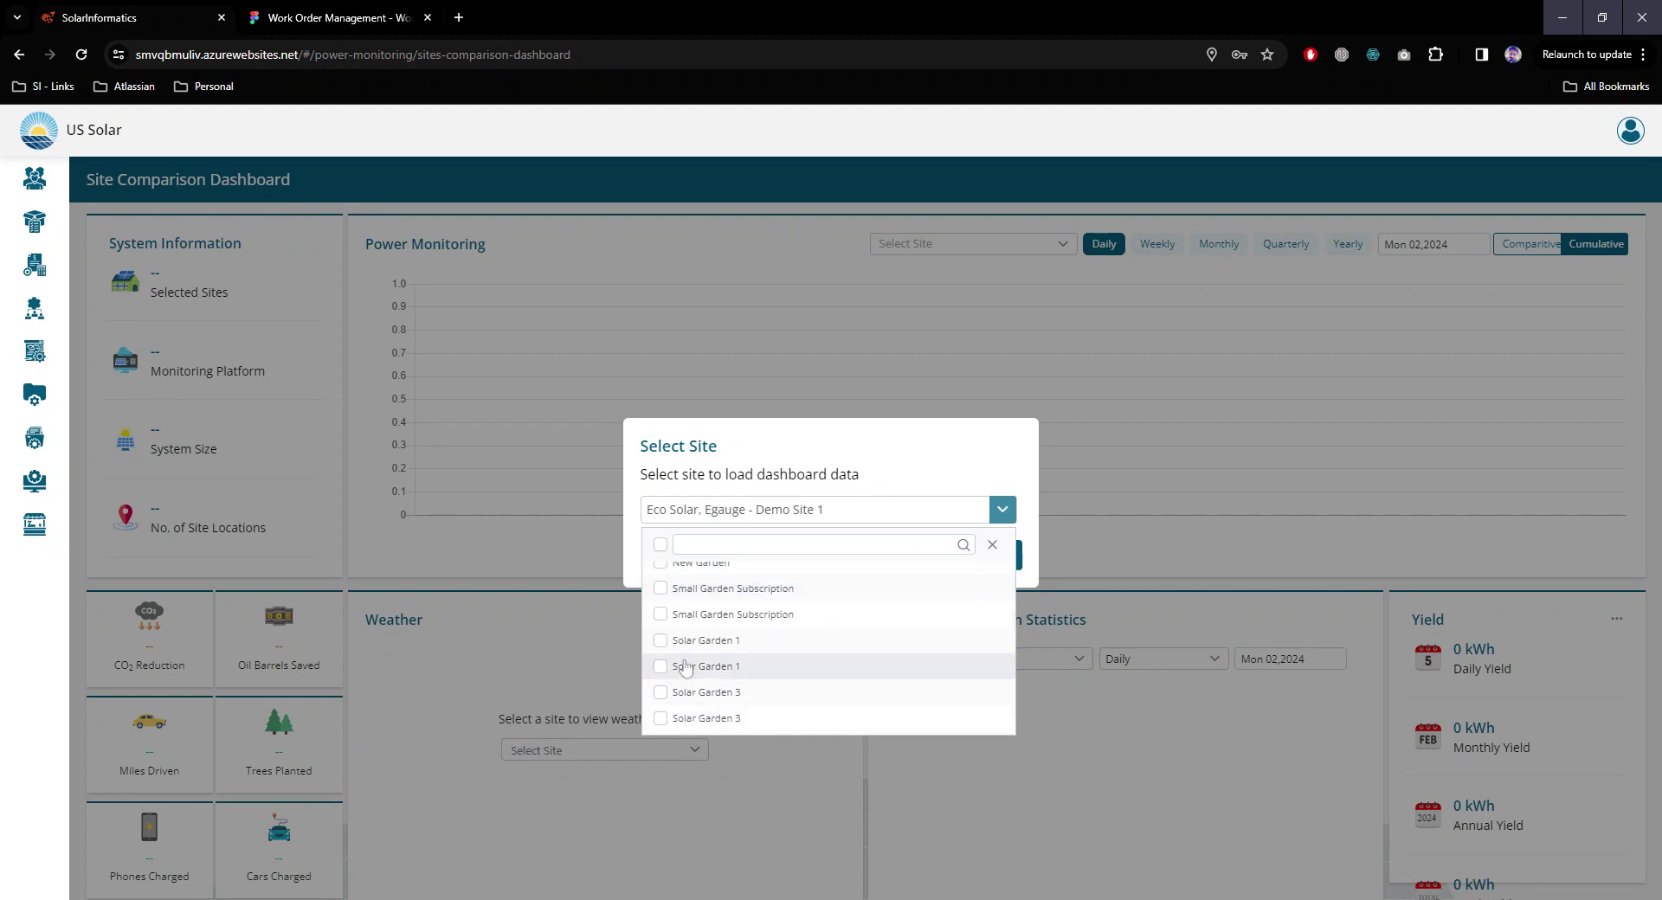
{"action": "left_click", "coordinate": [684, 656]}
{"action": "scroll", "coordinate": [684, 656], "scroll_direction": "down", "scroll_amount": 1}
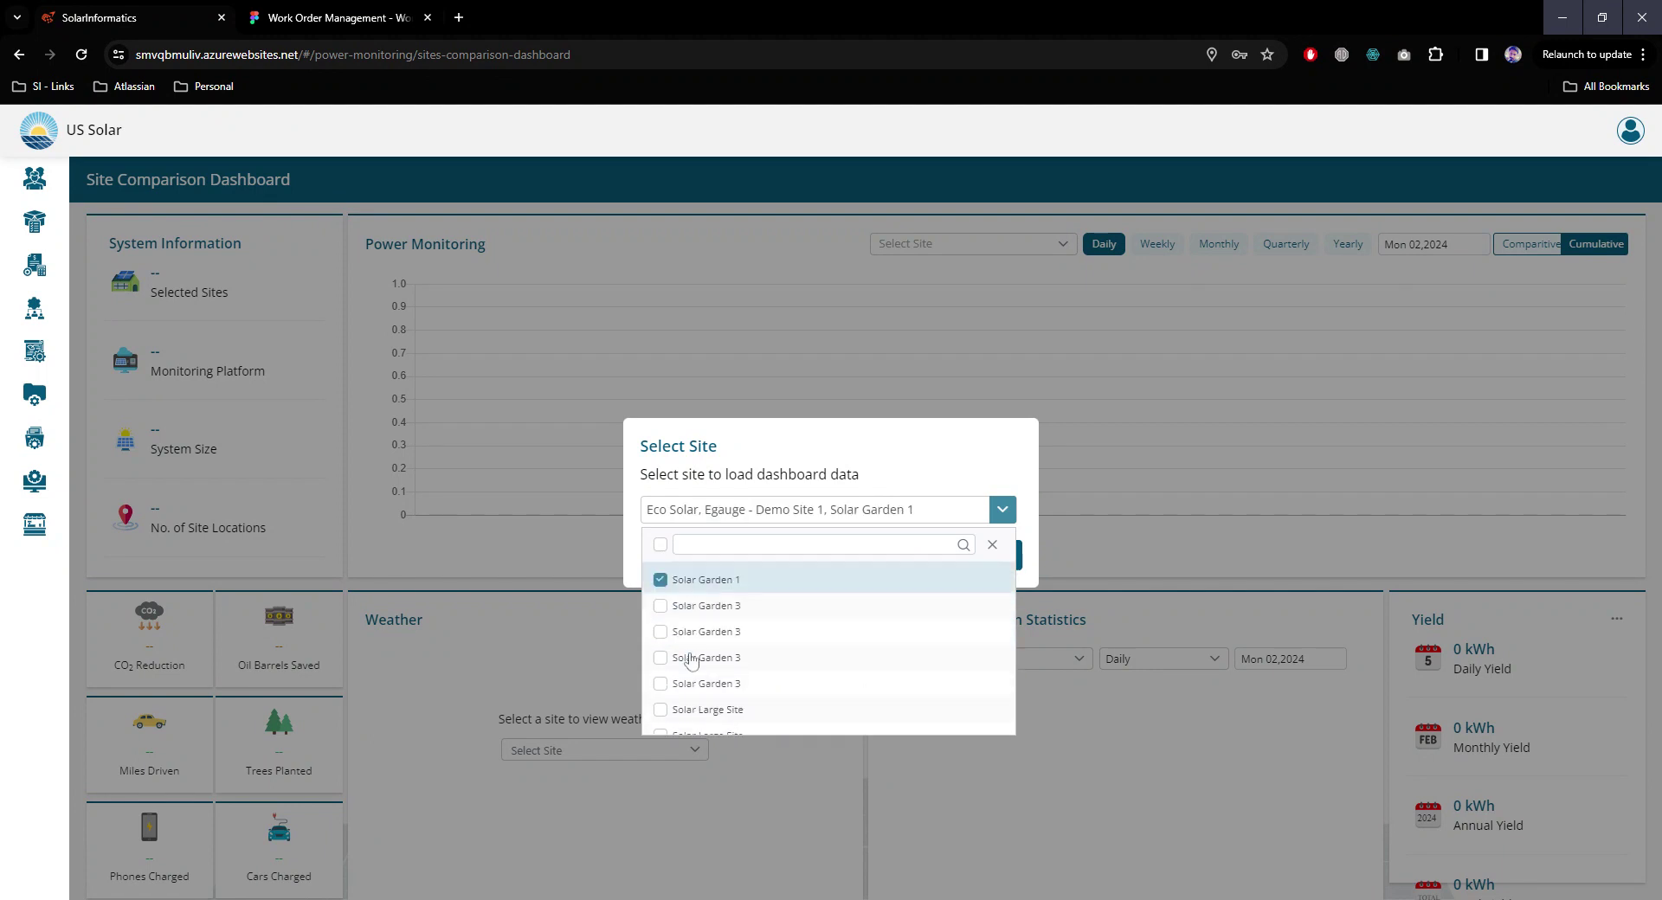
{"action": "left_click", "coordinate": [991, 460]}
{"action": "left_click", "coordinate": [997, 554]}
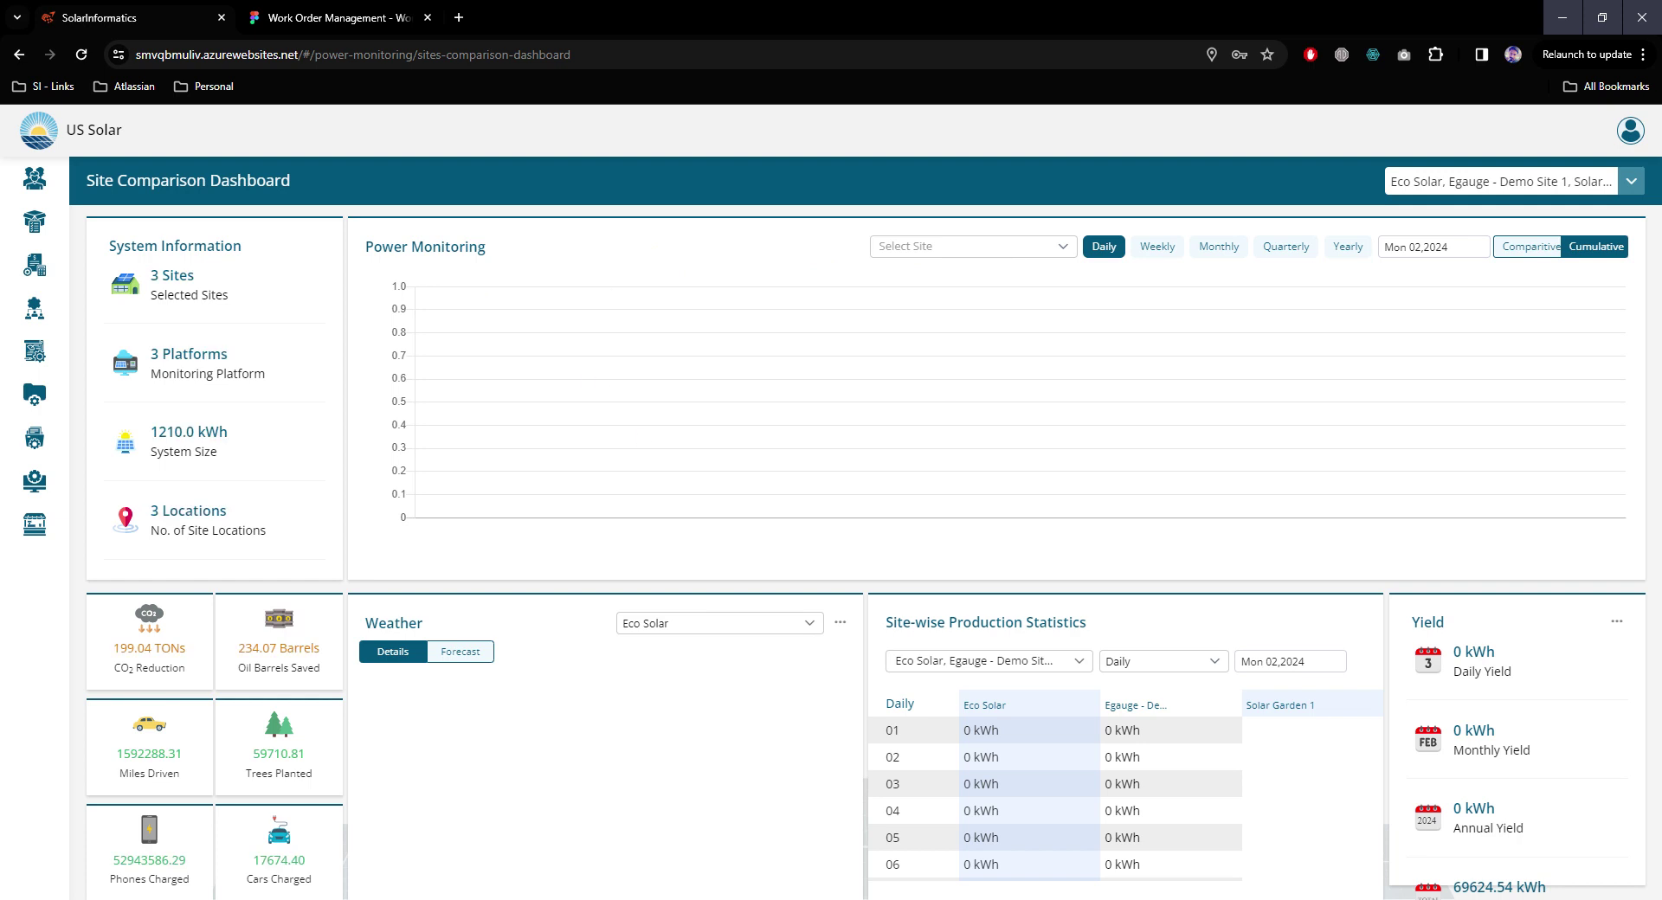
Step: Include all available sites in the Power Monitoring chart and set its date to July 12, 2023
{"action": "left_click", "coordinate": [1017, 249]}
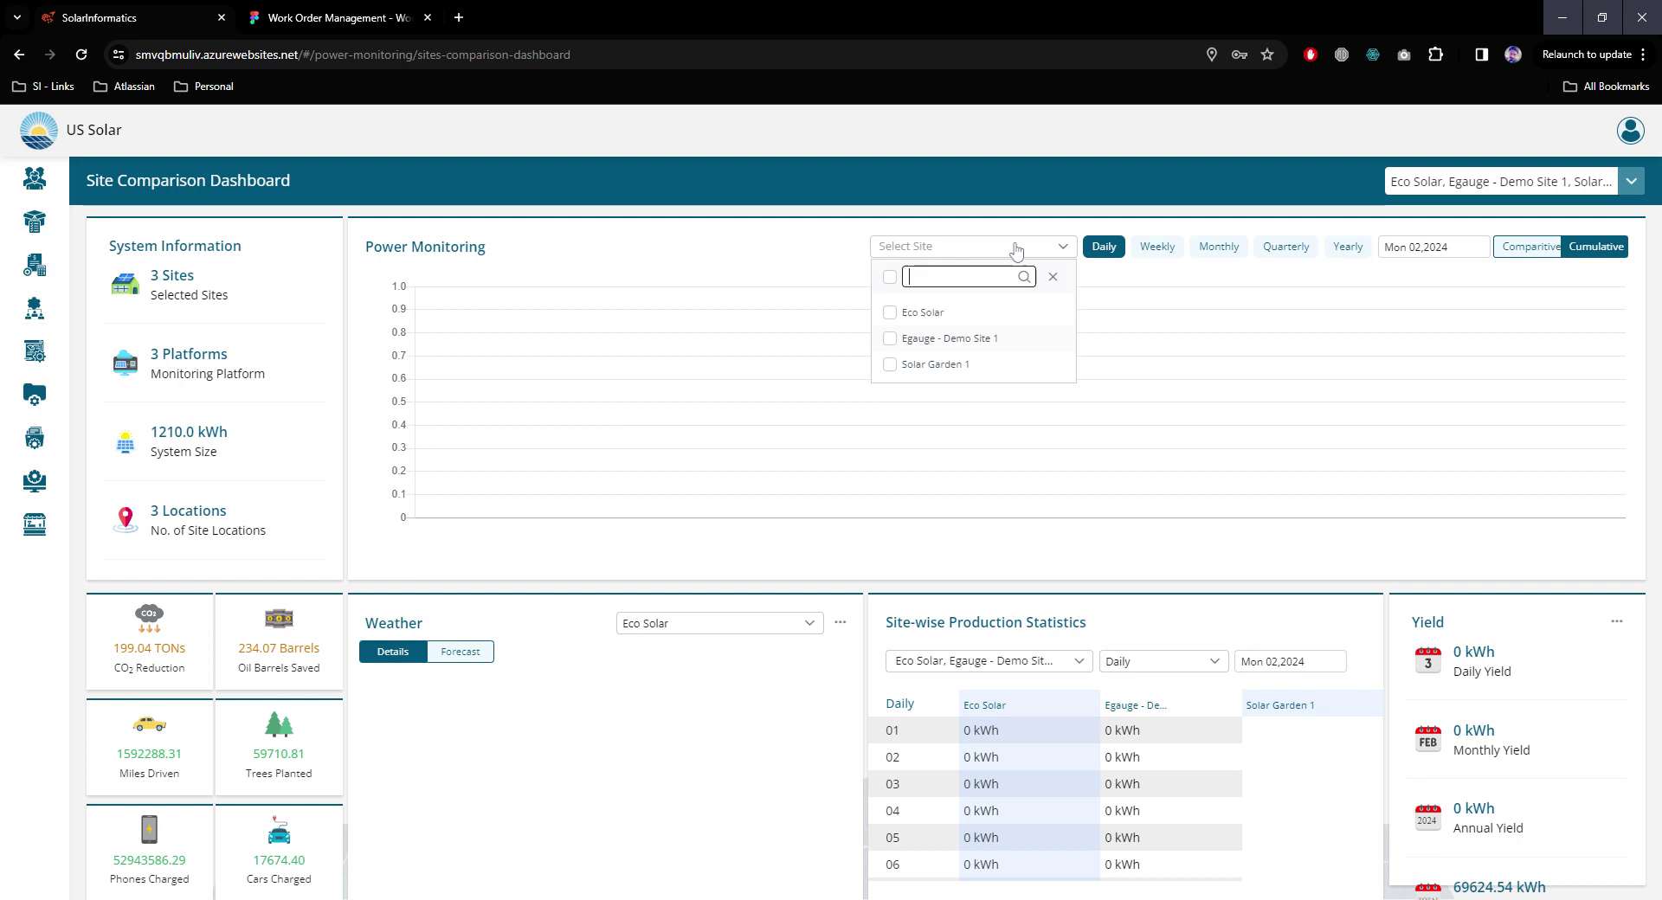
{"action": "left_click", "coordinate": [889, 277]}
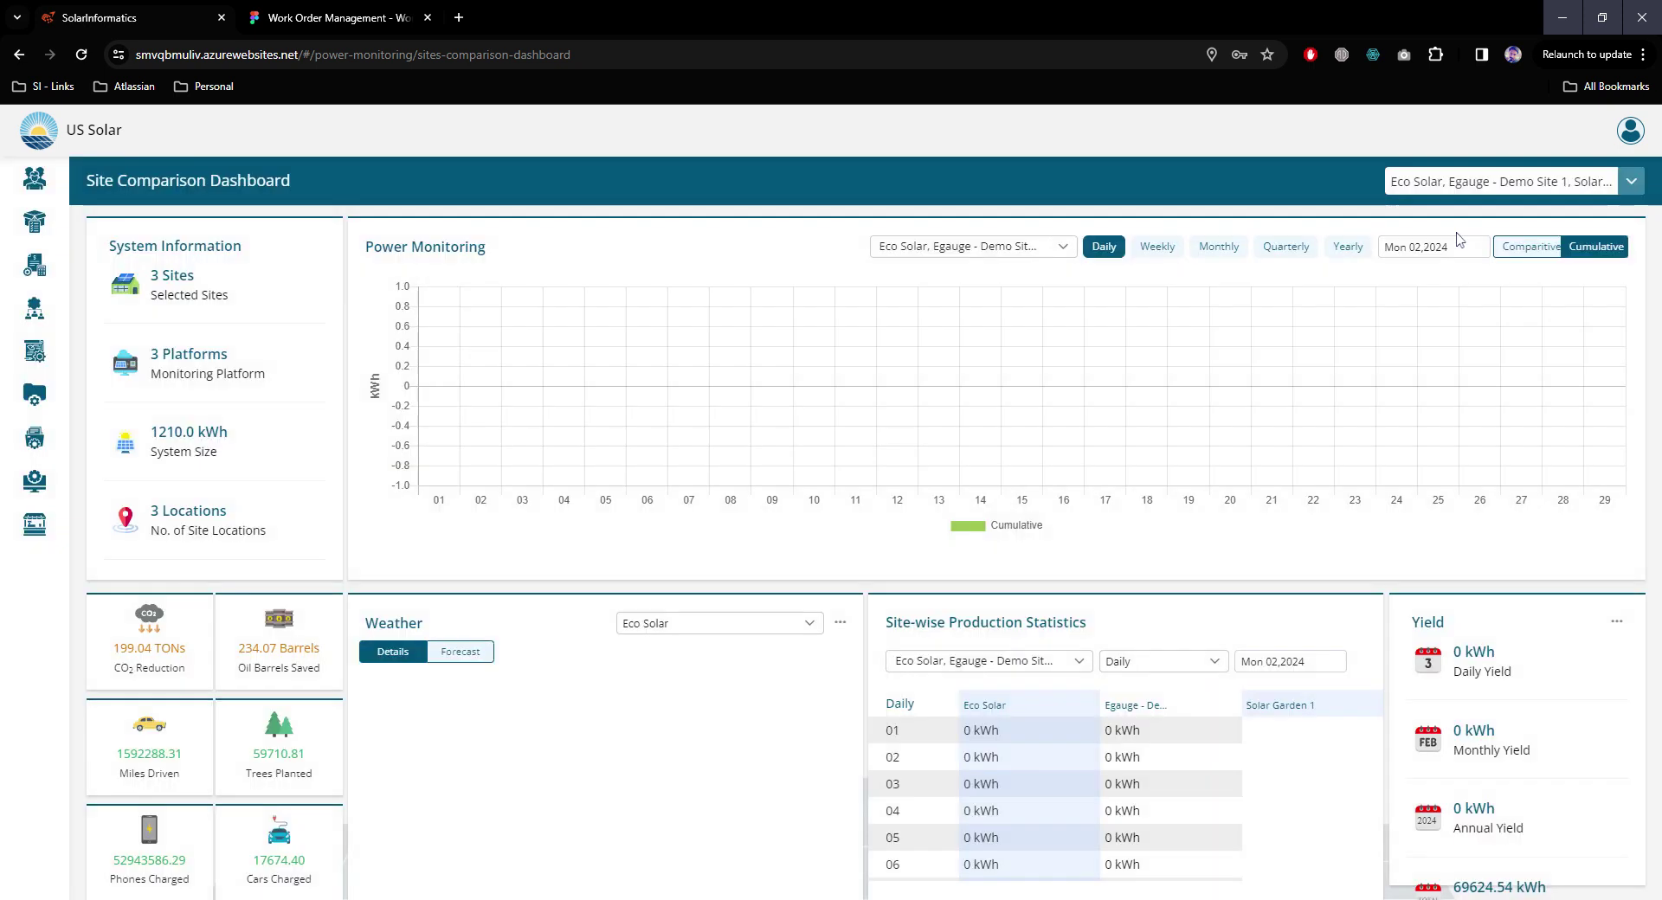
{"action": "left_click", "coordinate": [1448, 246]}
{"action": "left_click", "coordinate": [1306, 282]}
{"action": "left_click", "coordinate": [1307, 282]}
{"action": "left_click", "coordinate": [1306, 282]}
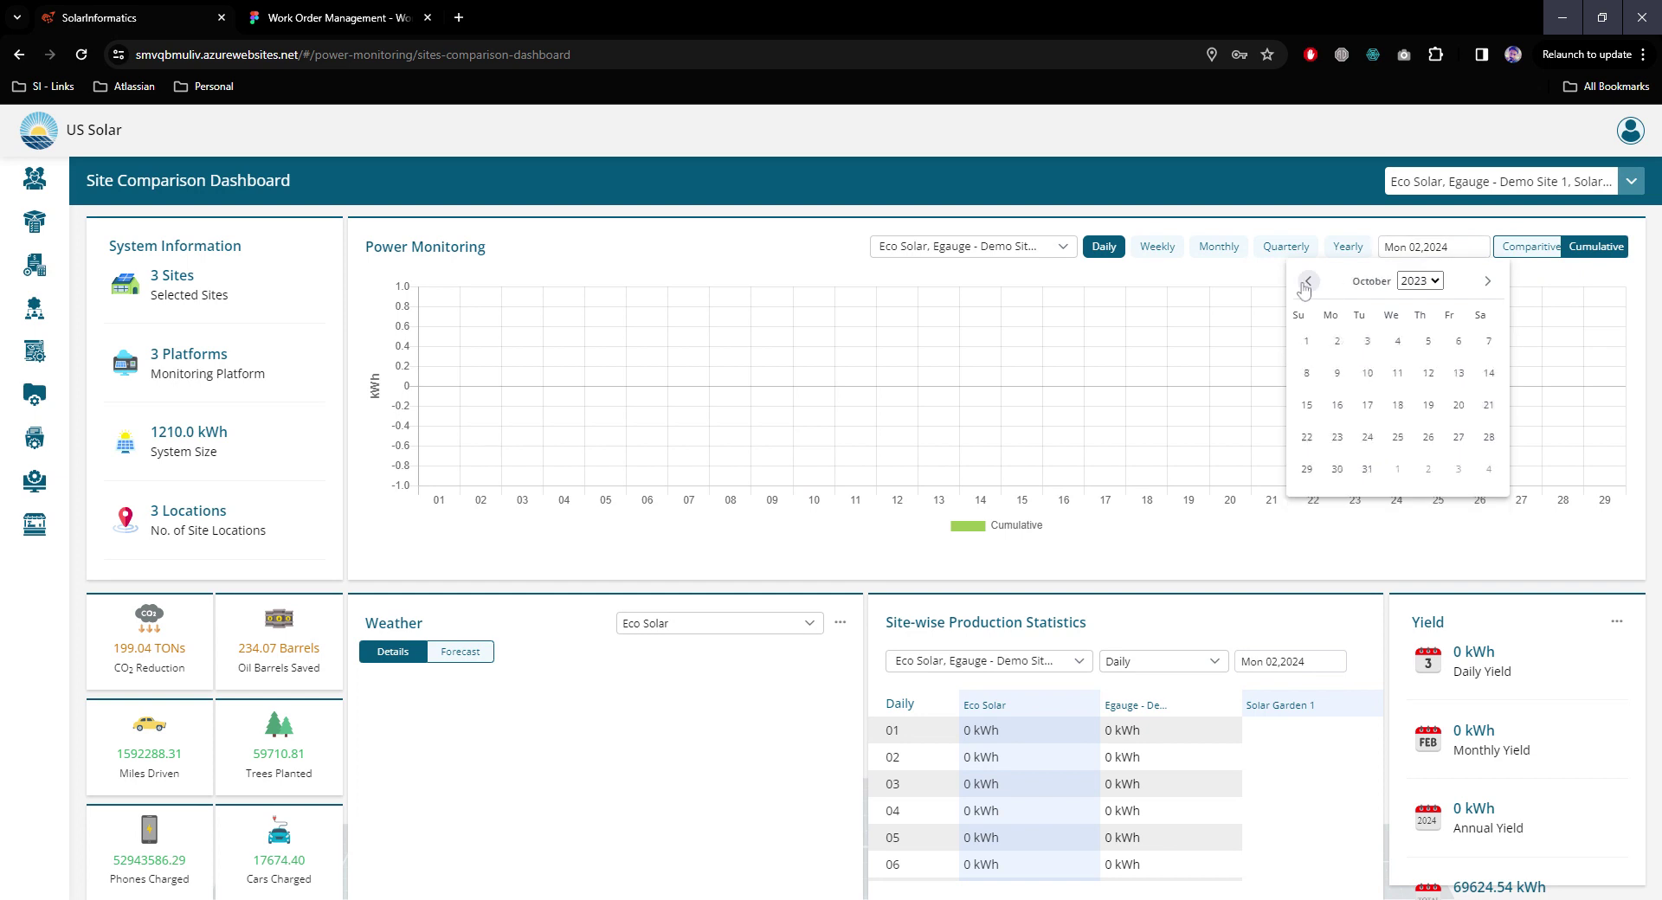
{"action": "left_click", "coordinate": [1306, 282]}
{"action": "left_click", "coordinate": [1307, 282]}
{"action": "left_click", "coordinate": [1306, 282]}
{"action": "left_click", "coordinate": [1307, 282]}
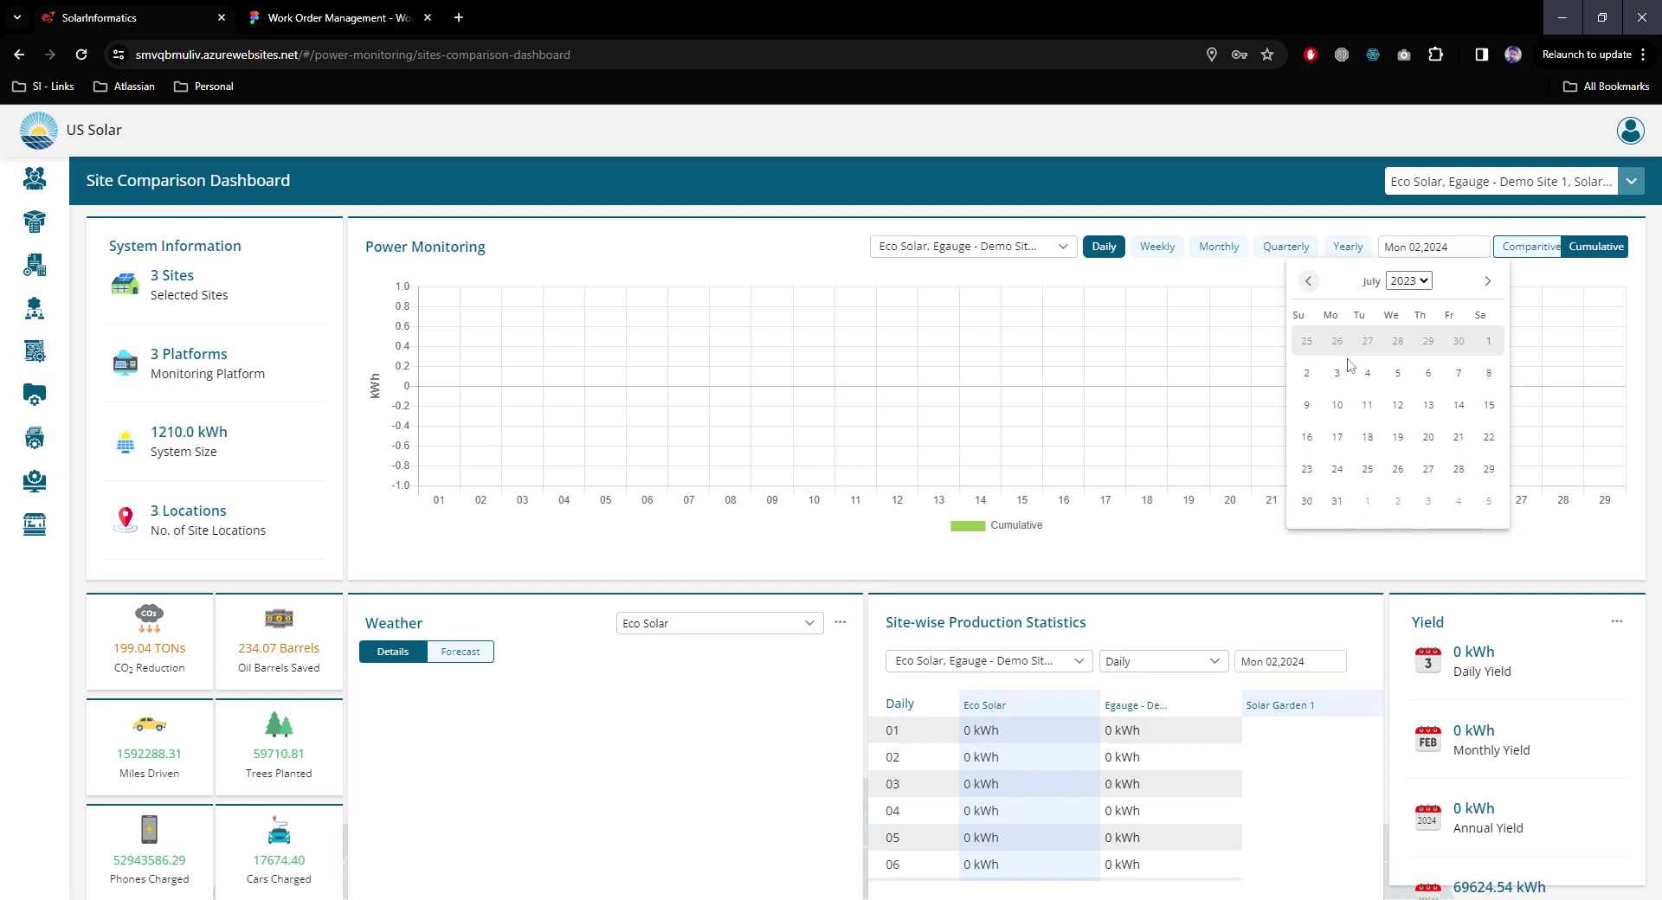
{"action": "left_click", "coordinate": [1393, 404]}
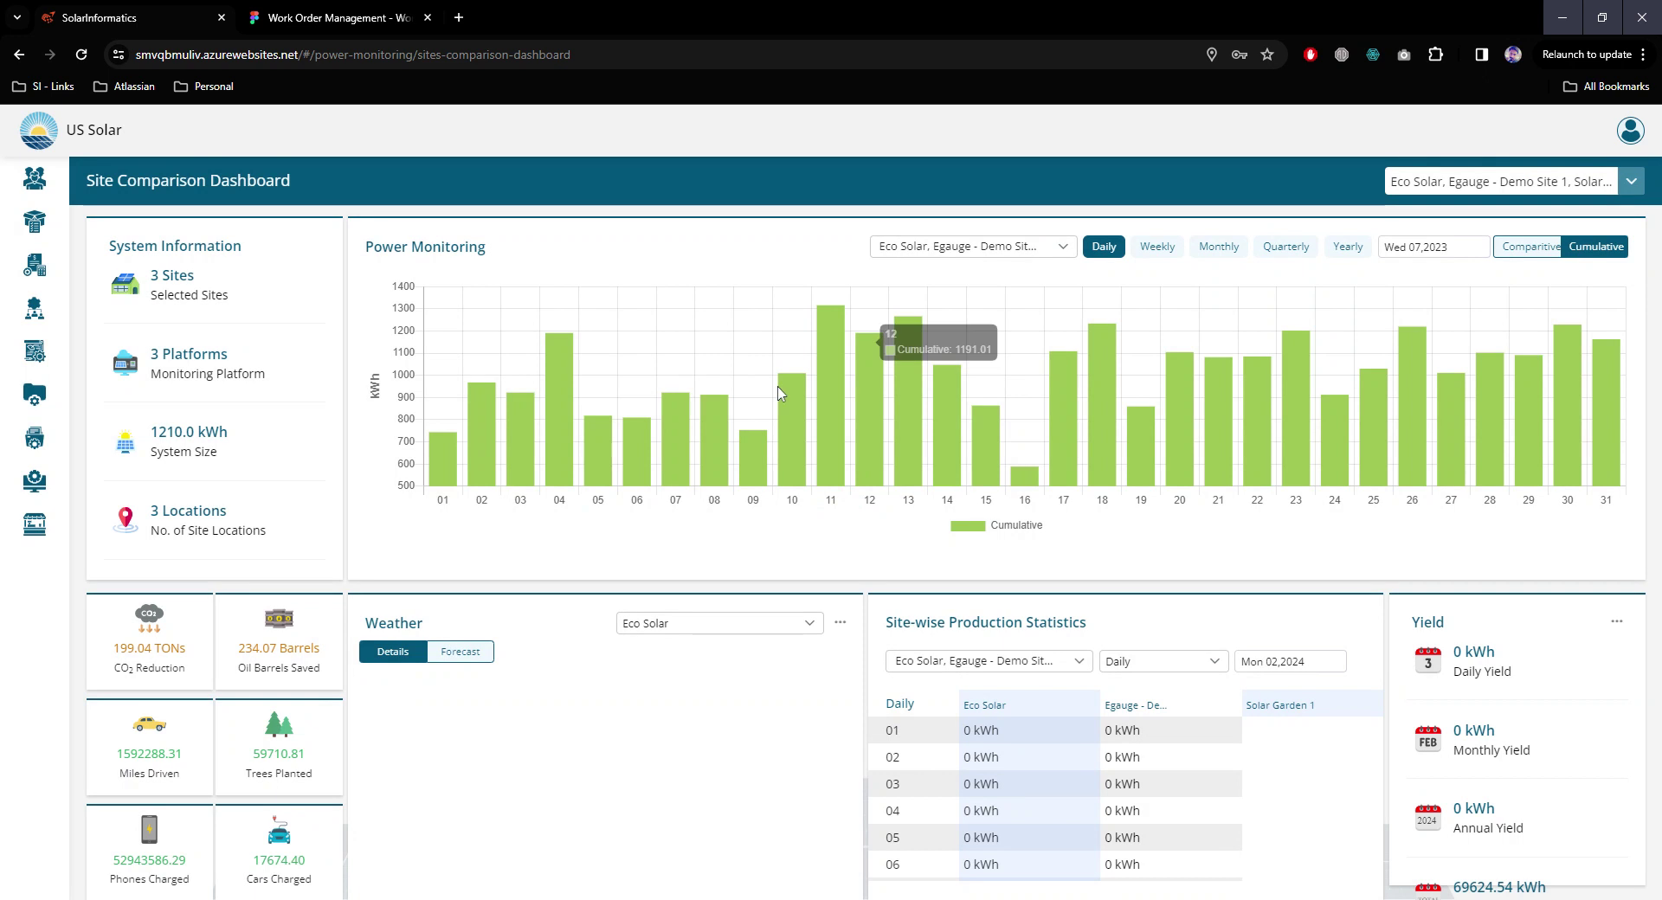
Step: Show the weather forecast and set the Site-wise Production Statistics date to August 17, 2023
{"action": "left_click", "coordinate": [438, 657]}
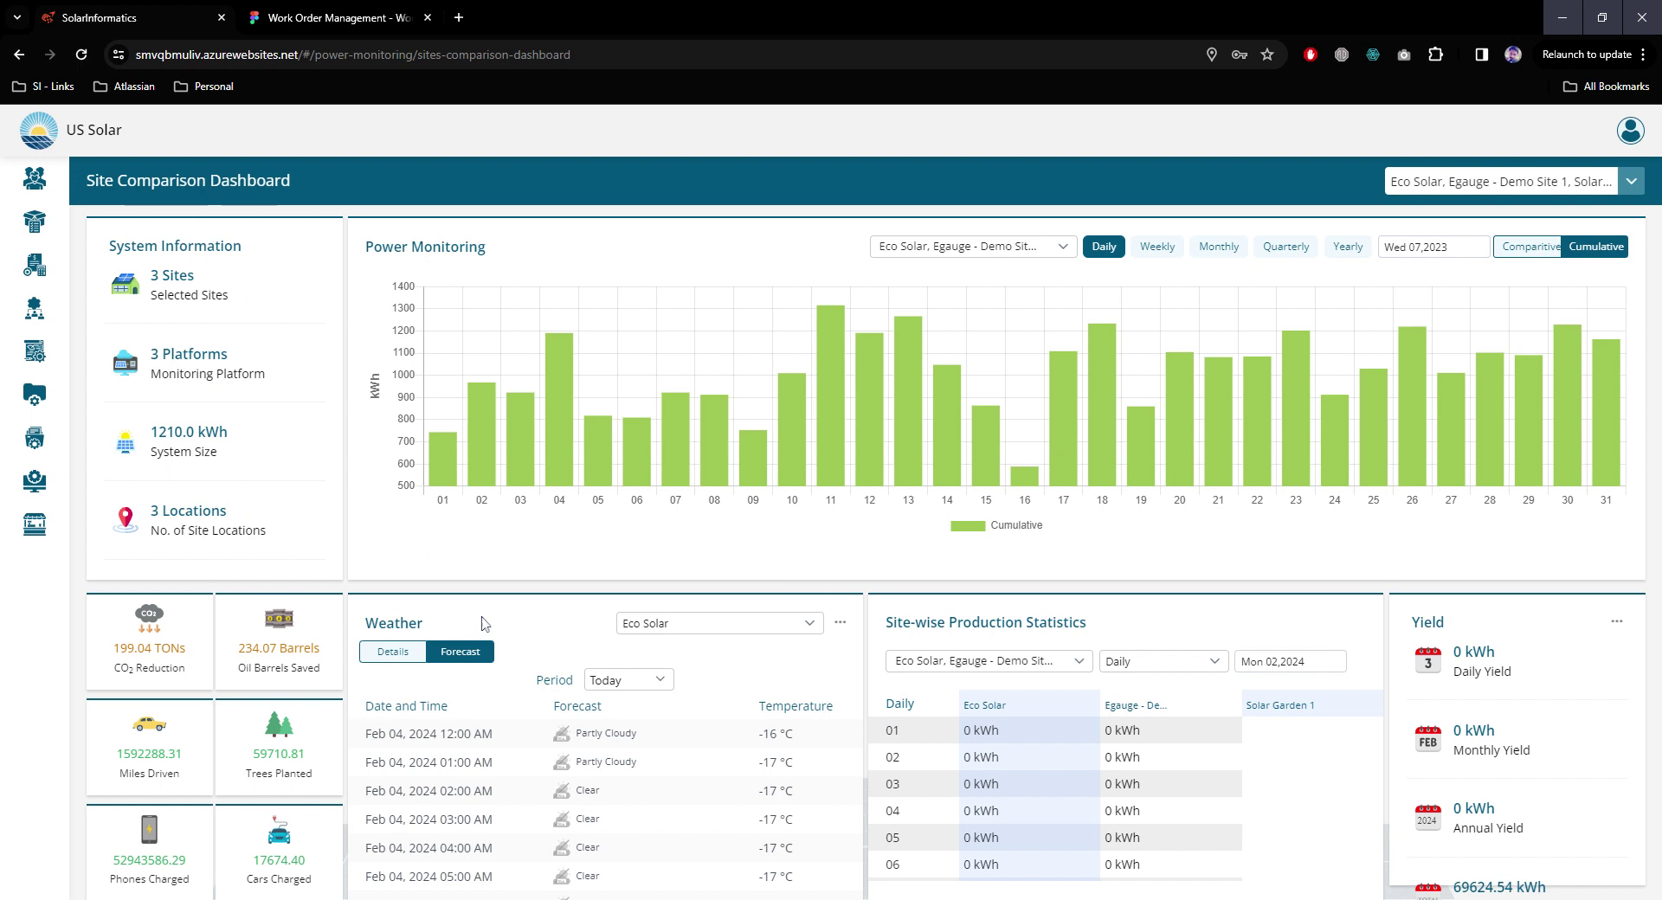
{"action": "left_click", "coordinate": [1298, 661]}
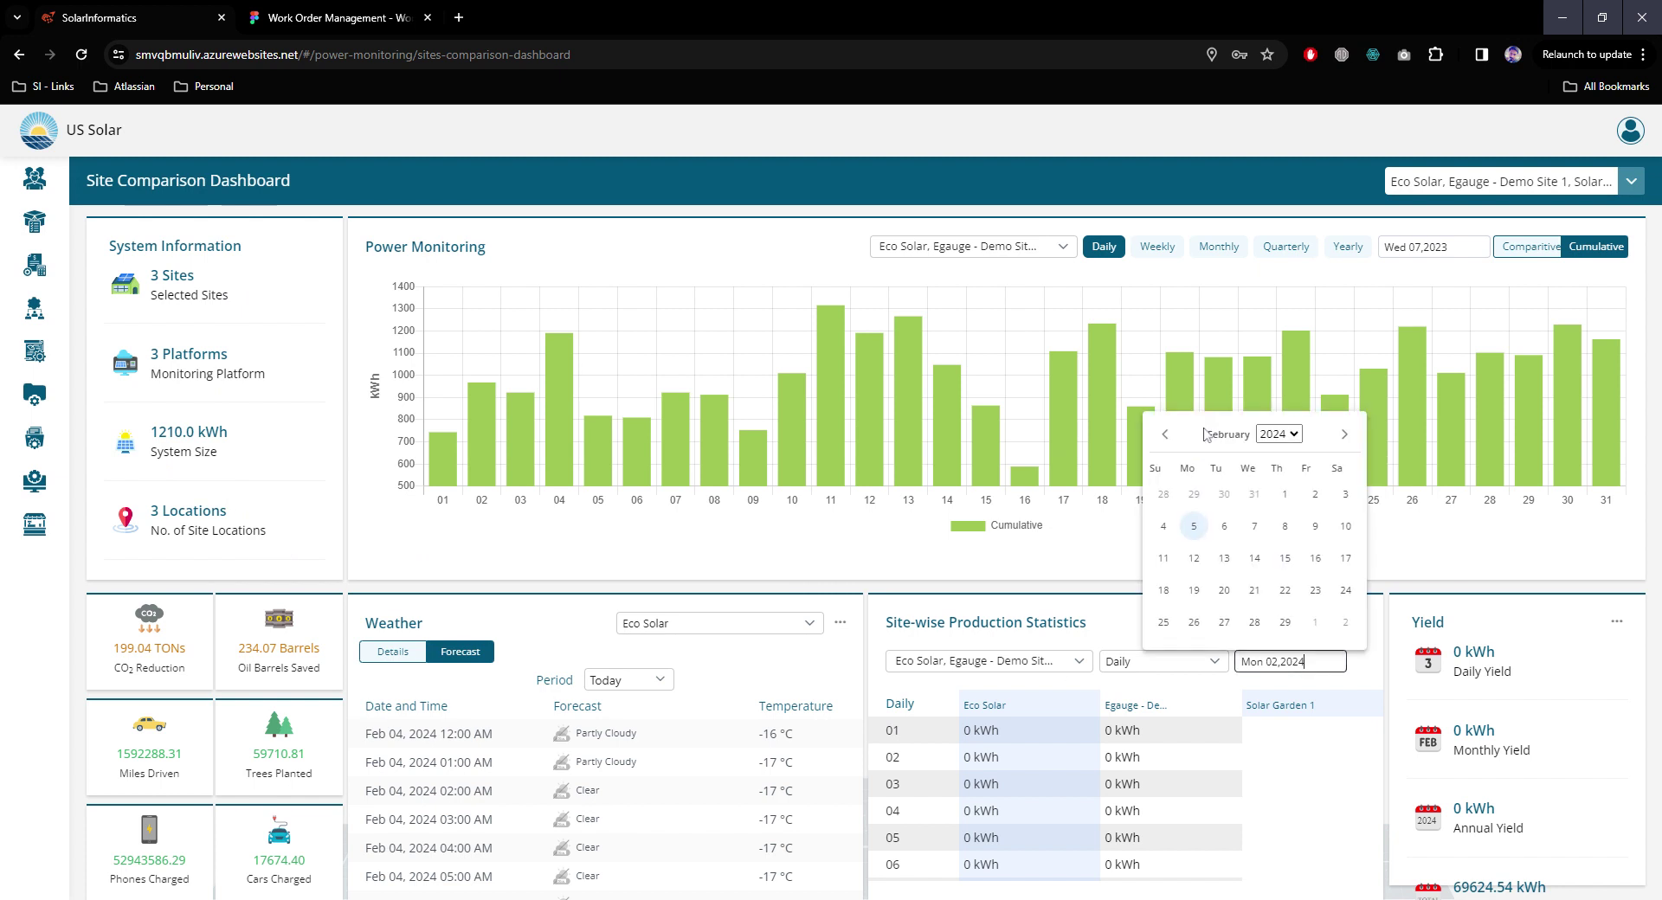
{"action": "left_click", "coordinate": [1169, 438]}
{"action": "left_click", "coordinate": [1168, 437]}
{"action": "left_click", "coordinate": [1169, 437]}
{"action": "left_click", "coordinate": [1169, 437]}
{"action": "left_click", "coordinate": [1169, 437]}
{"action": "left_click", "coordinate": [1166, 434]}
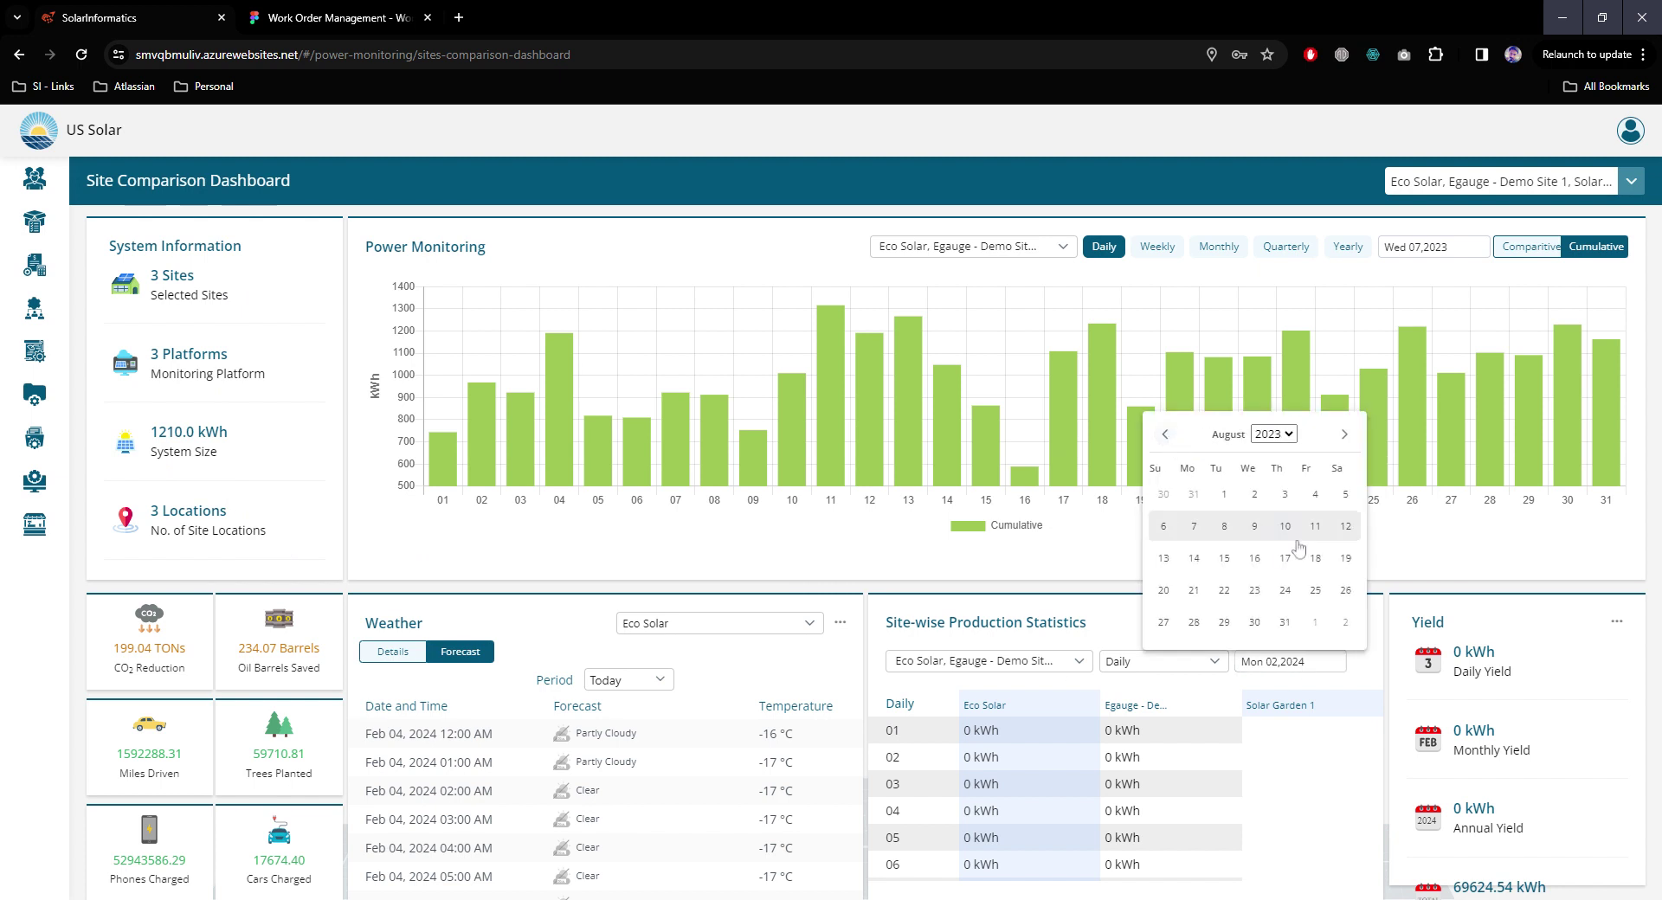
{"action": "left_click", "coordinate": [1283, 561]}
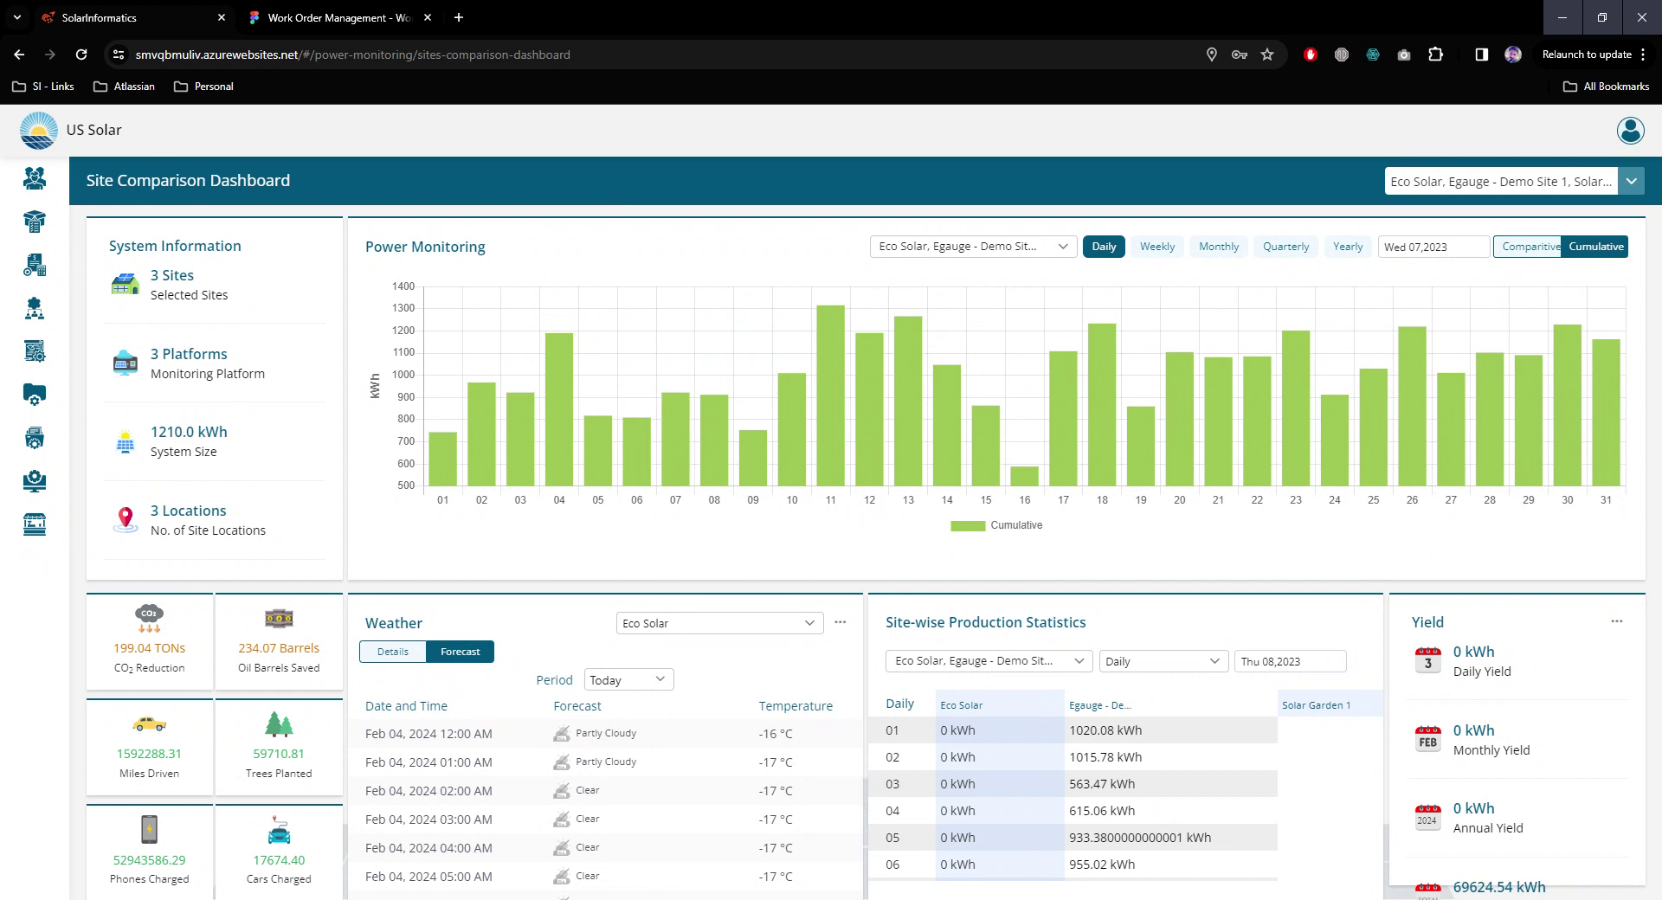
Step: Open the Sites Overview of the selected sites, examine their monitoring platforms, and close it
{"action": "left_click", "coordinate": [271, 264]}
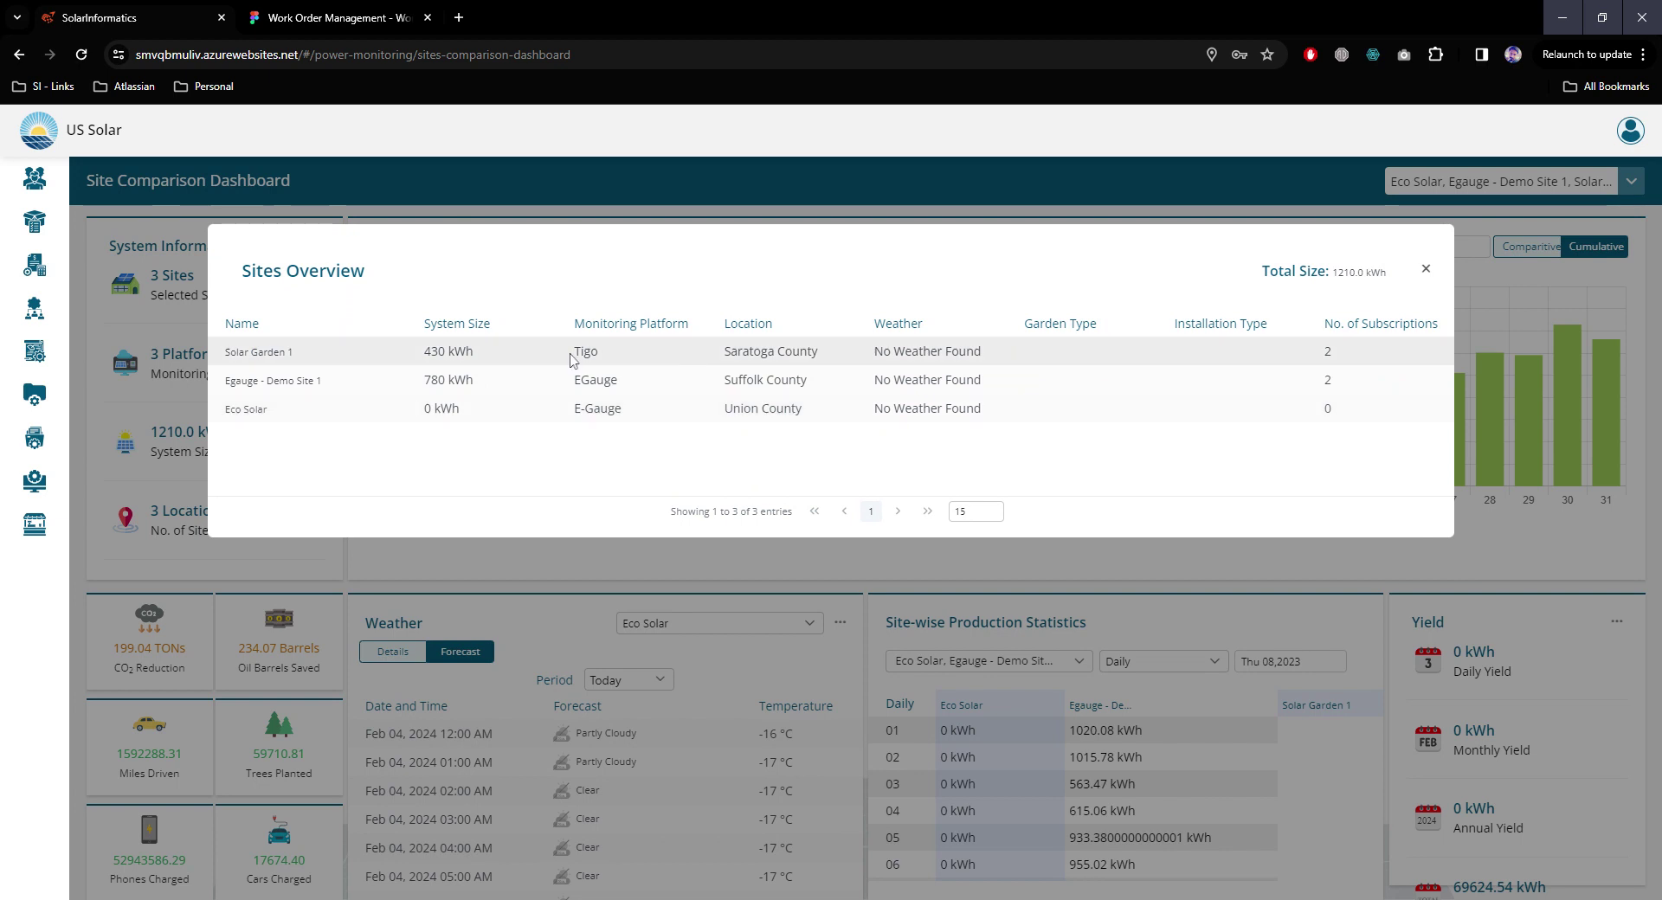
{"action": "left_click_drag", "start_coordinate": [574, 351], "coordinate": [611, 381]}
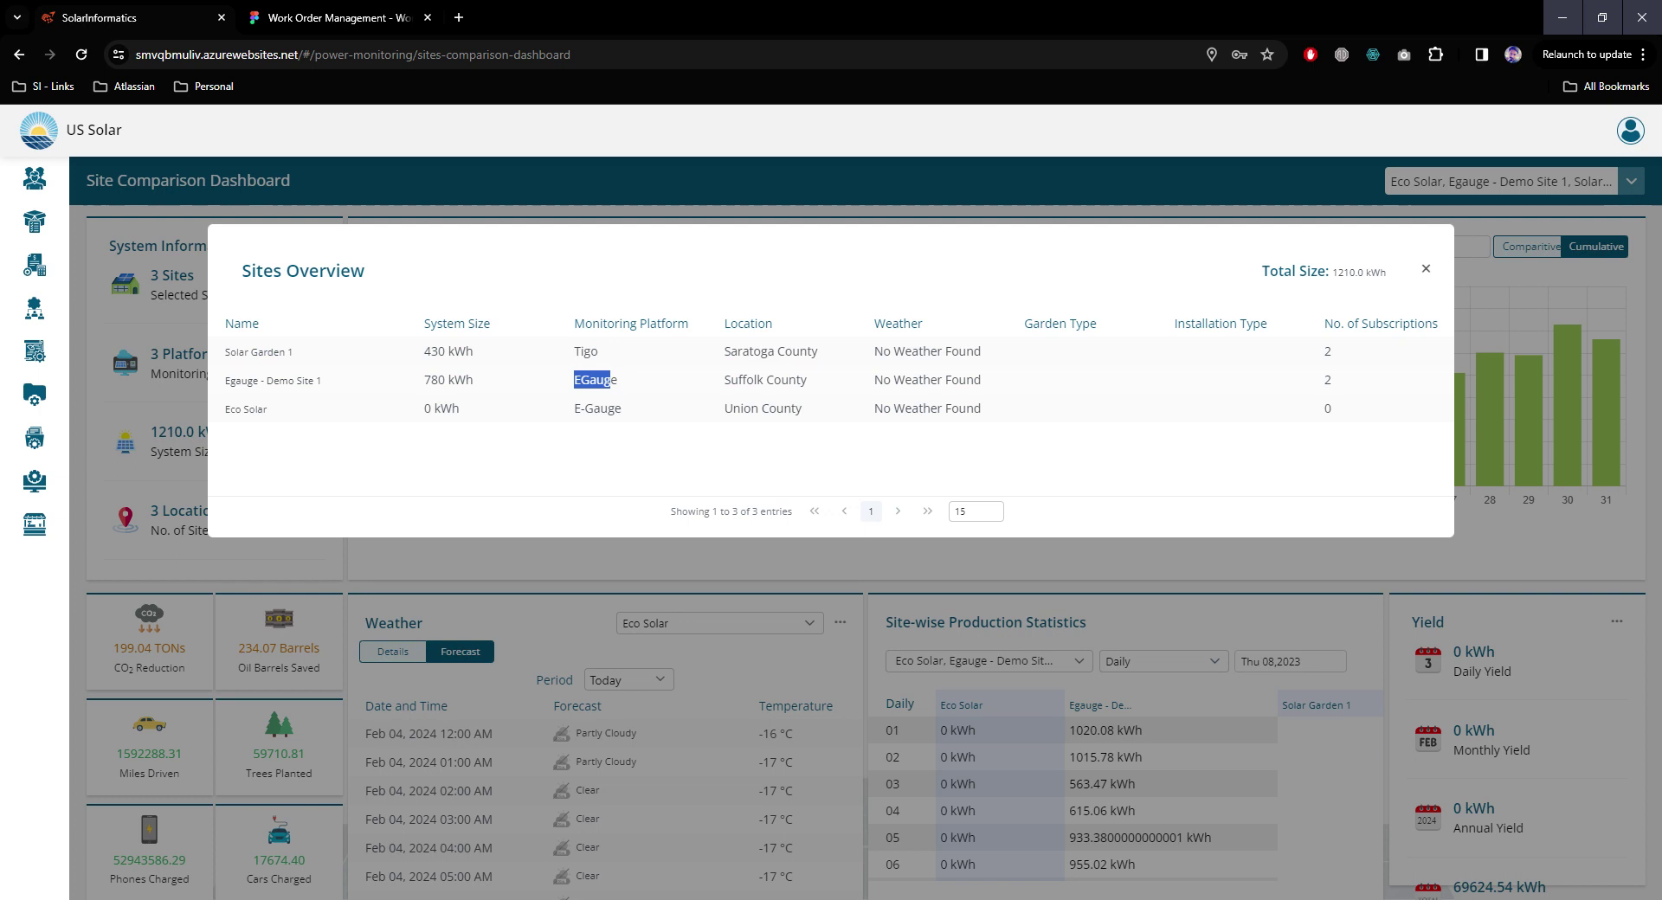
{"action": "key", "text": "shift+Left"}
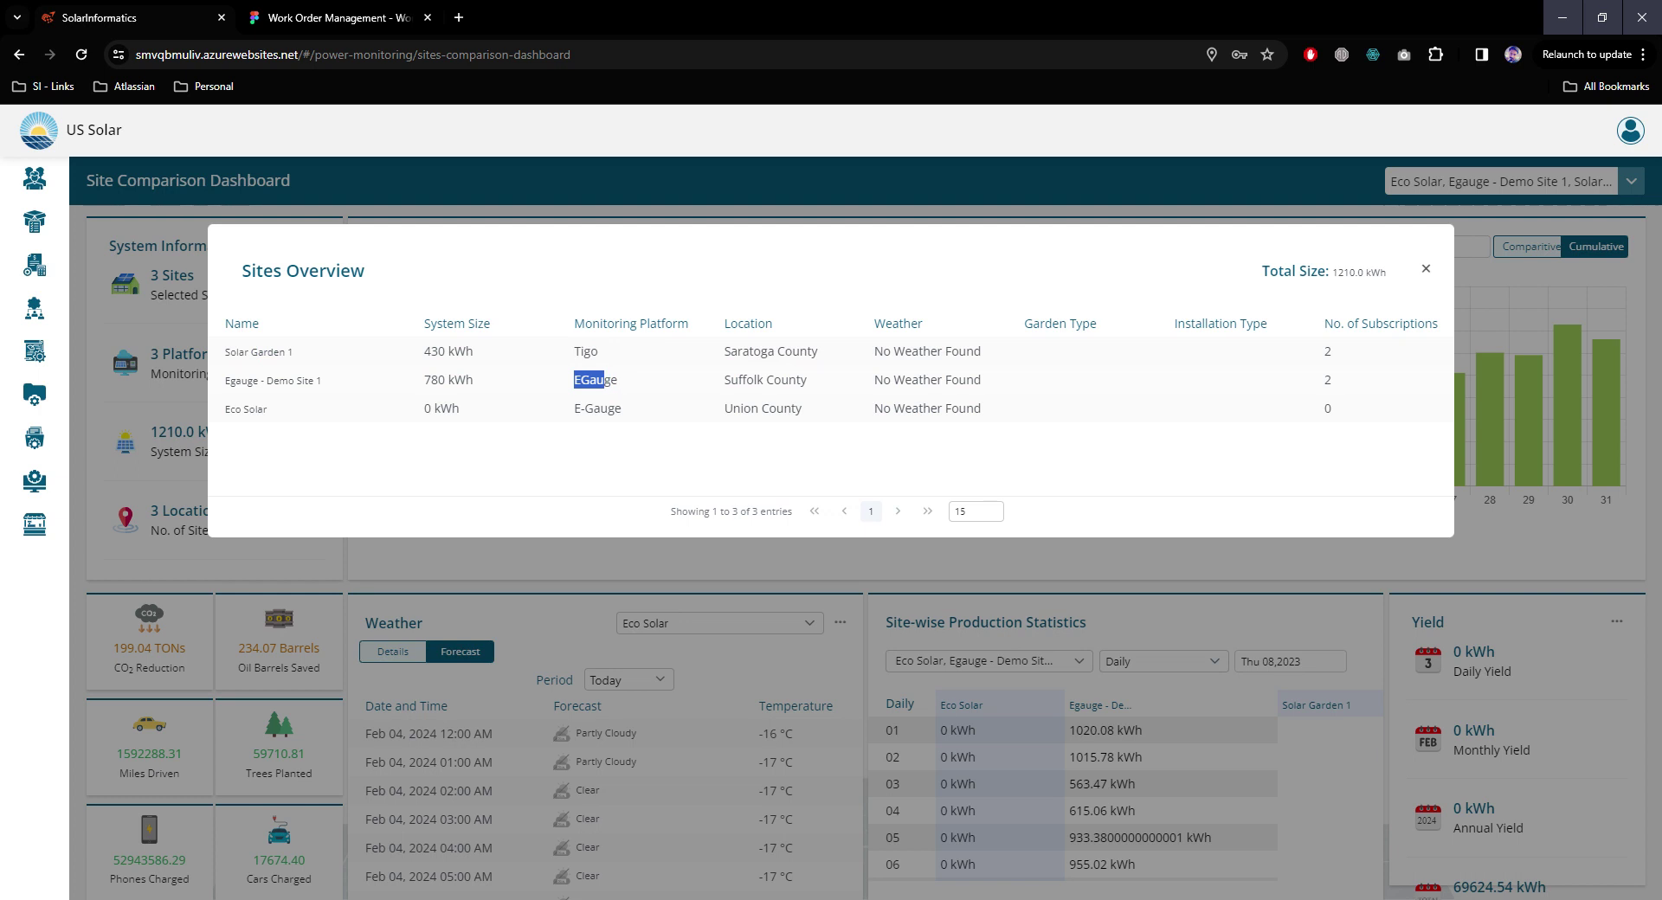
{"action": "double_click", "coordinate": [585, 352]}
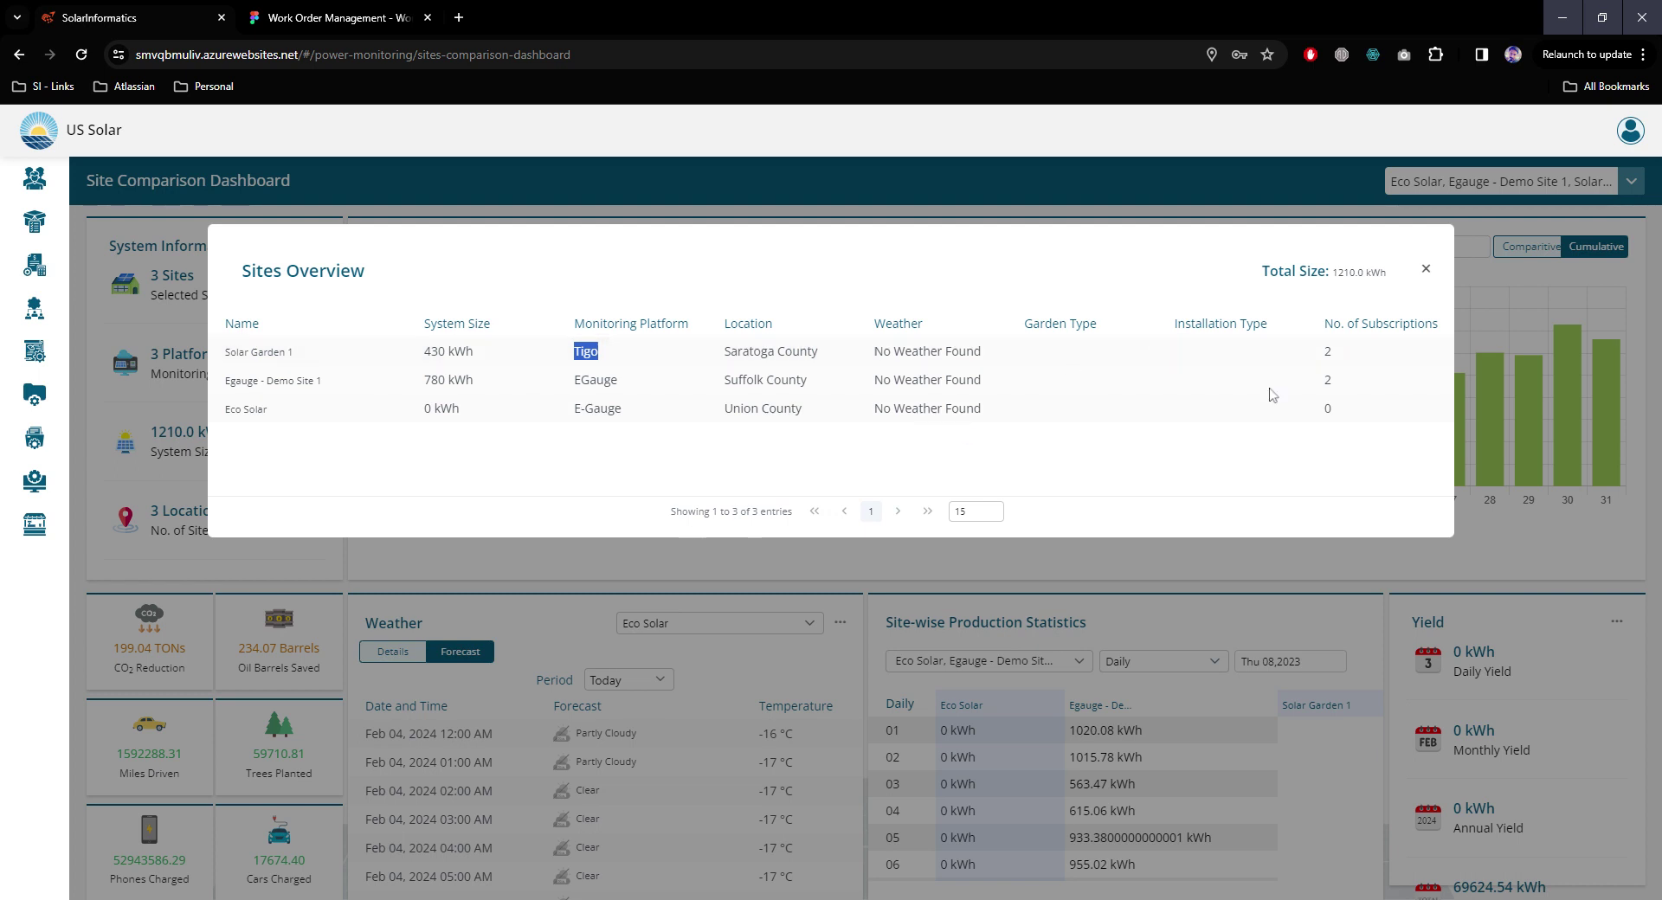
{"action": "left_click", "coordinate": [1424, 273]}
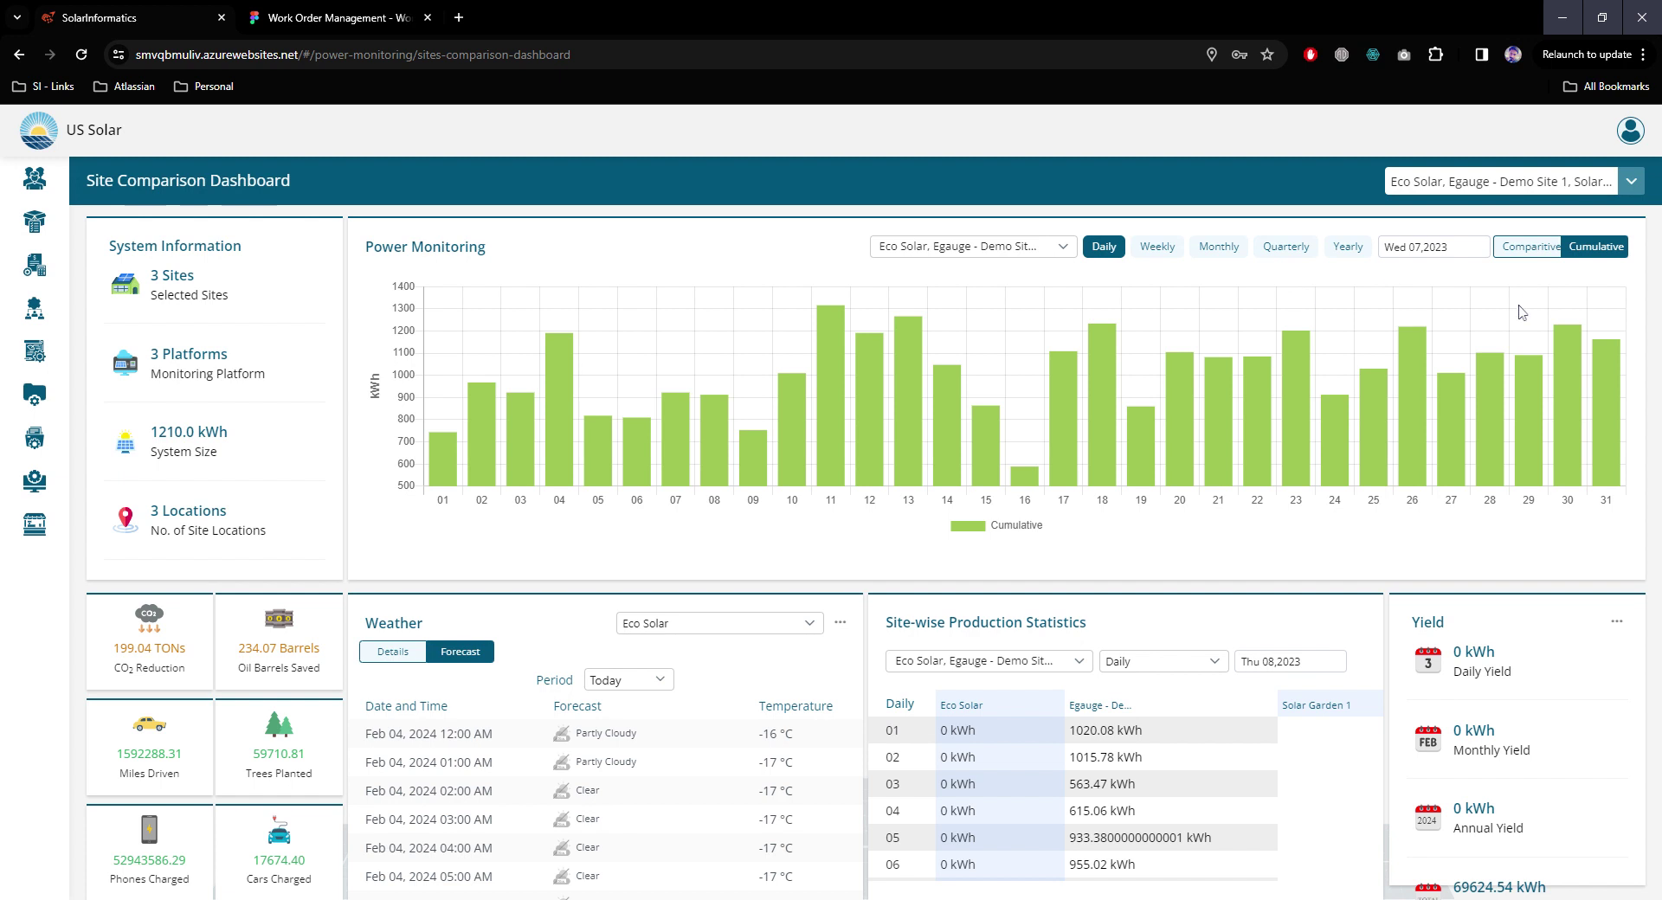
Step: Switch the Power Monitoring chart to the comparative view and check its weekly and monthly breakdowns before returning to daily
{"action": "mouse_move", "coordinate": [1112, 457]}
{"action": "left_click", "coordinate": [1529, 247]}
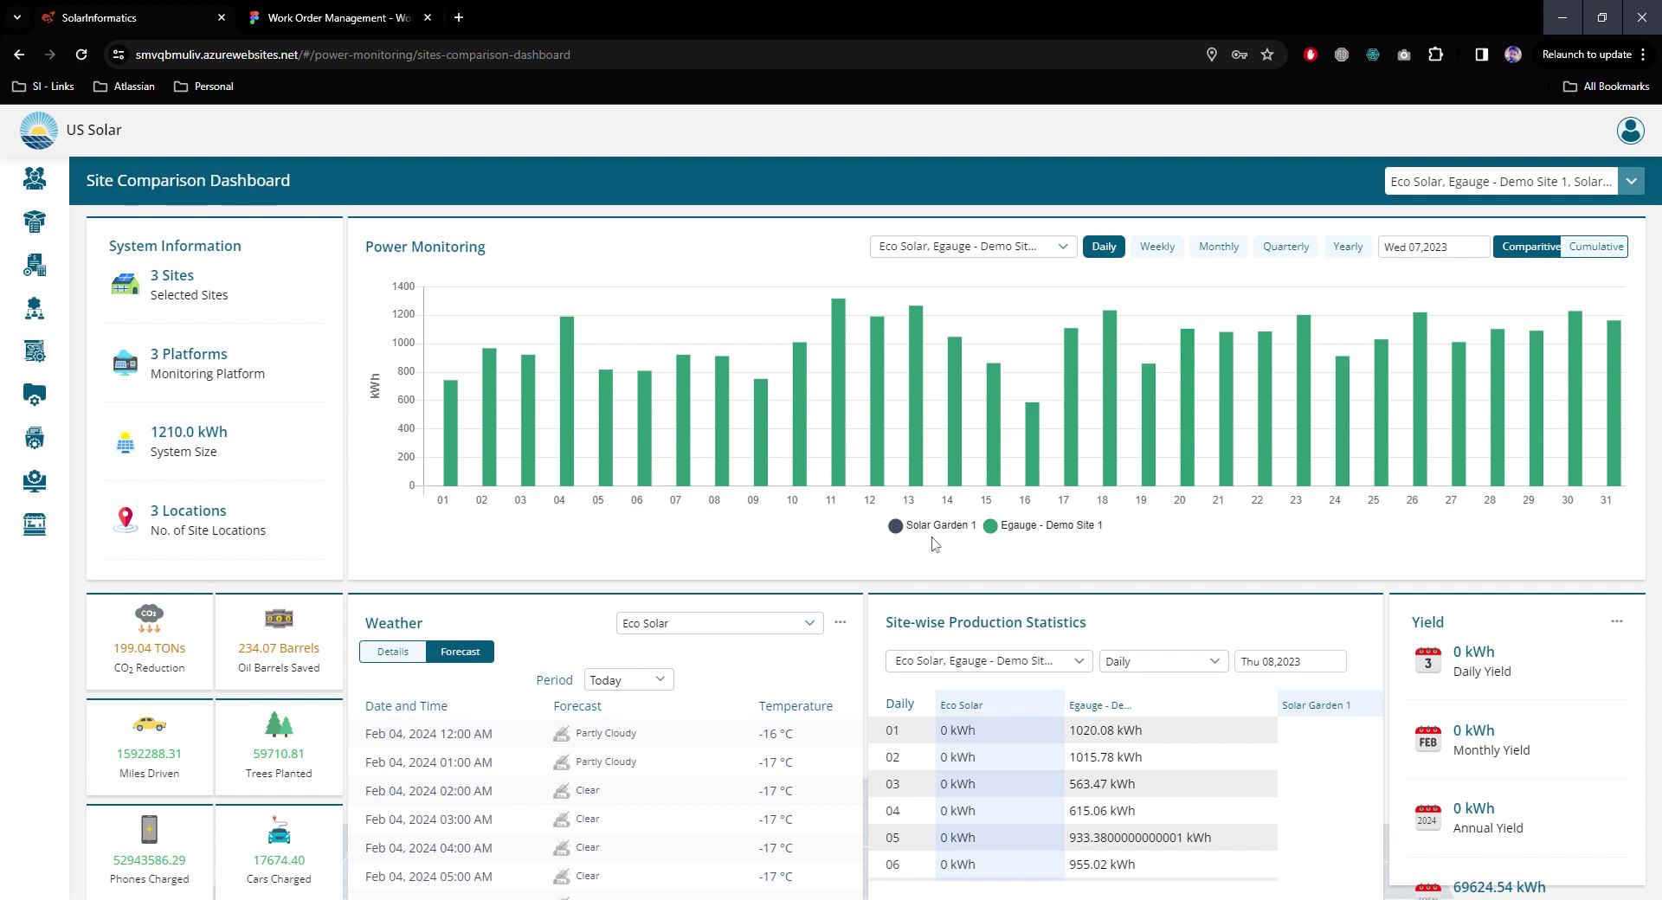
{"action": "left_click", "coordinate": [1156, 246]}
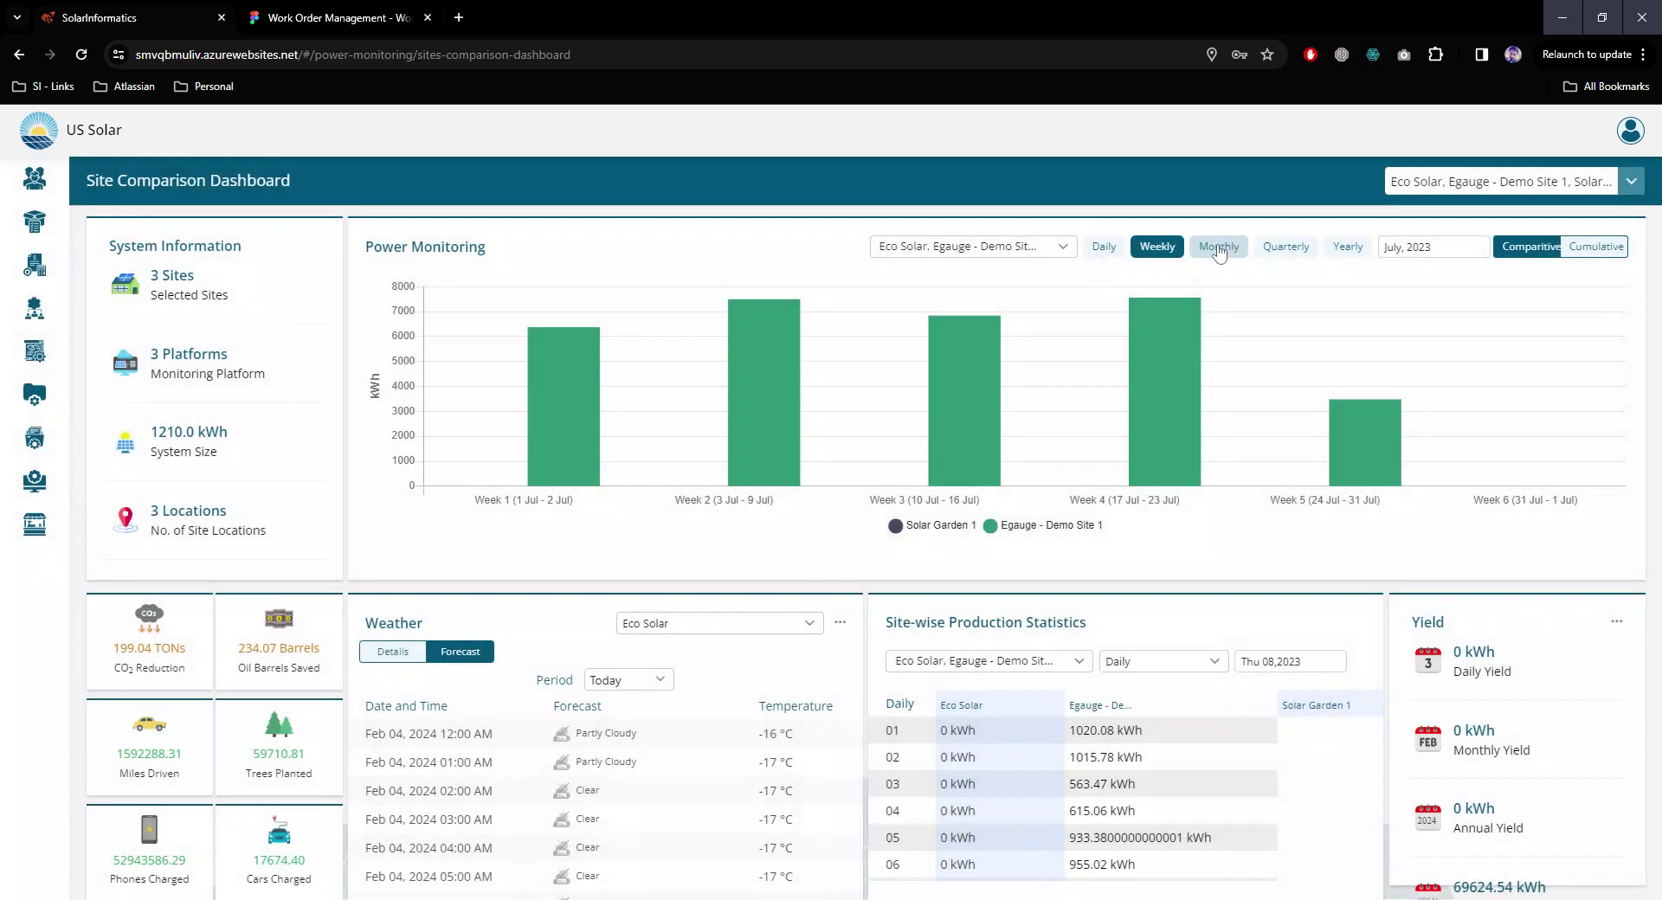
{"action": "left_click", "coordinate": [1219, 247]}
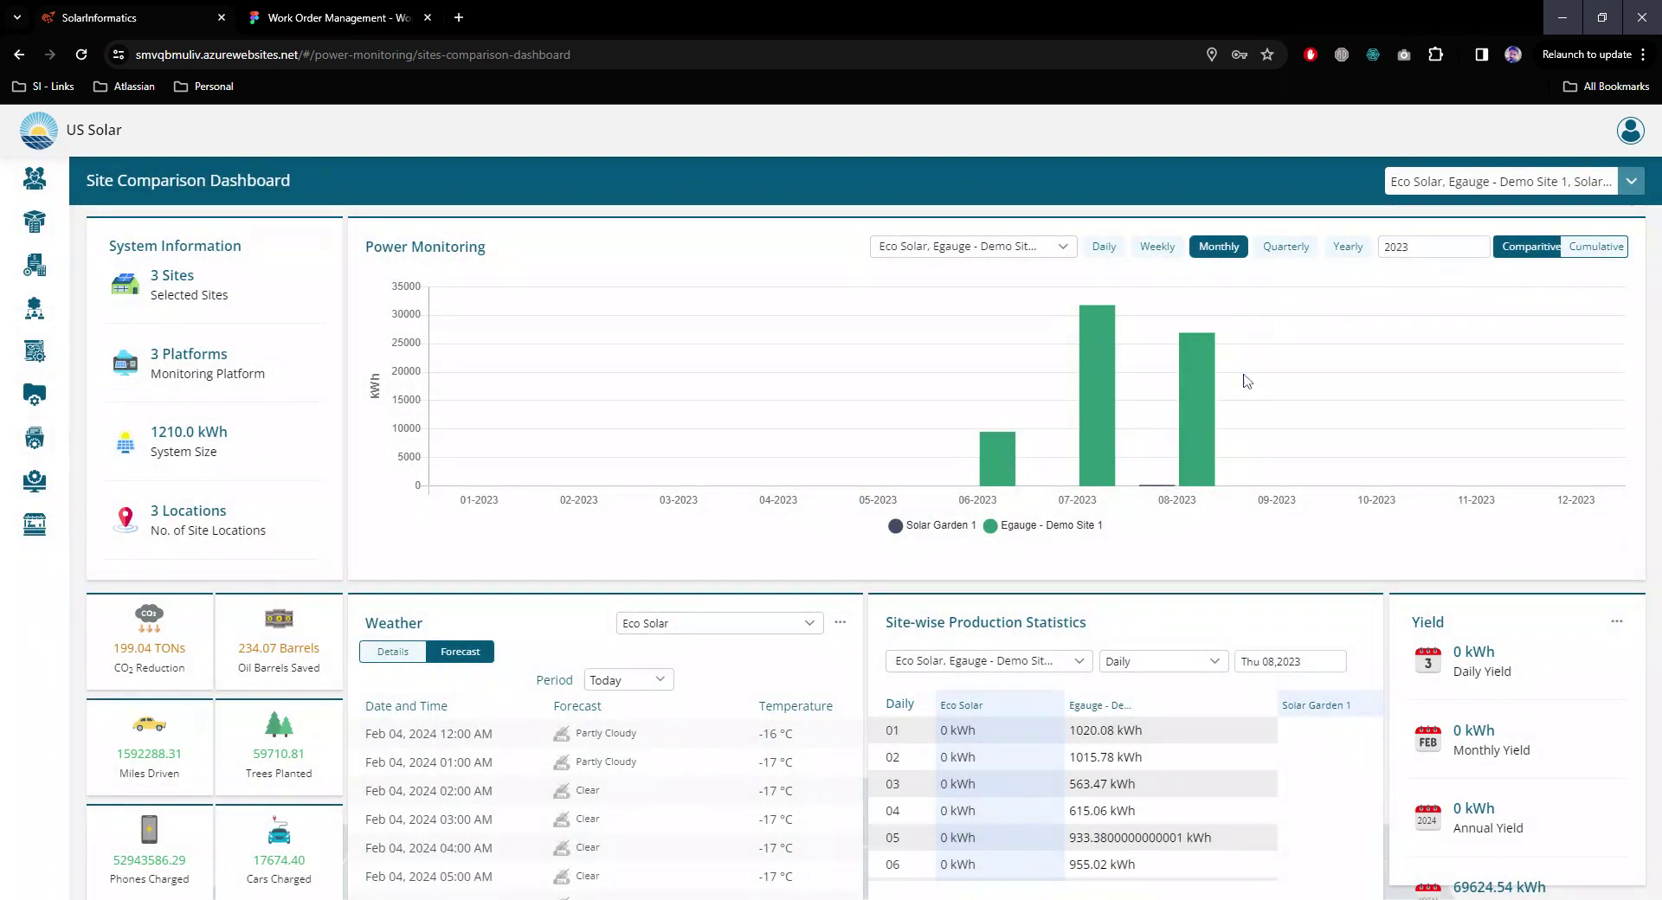
{"action": "left_click", "coordinate": [1104, 247]}
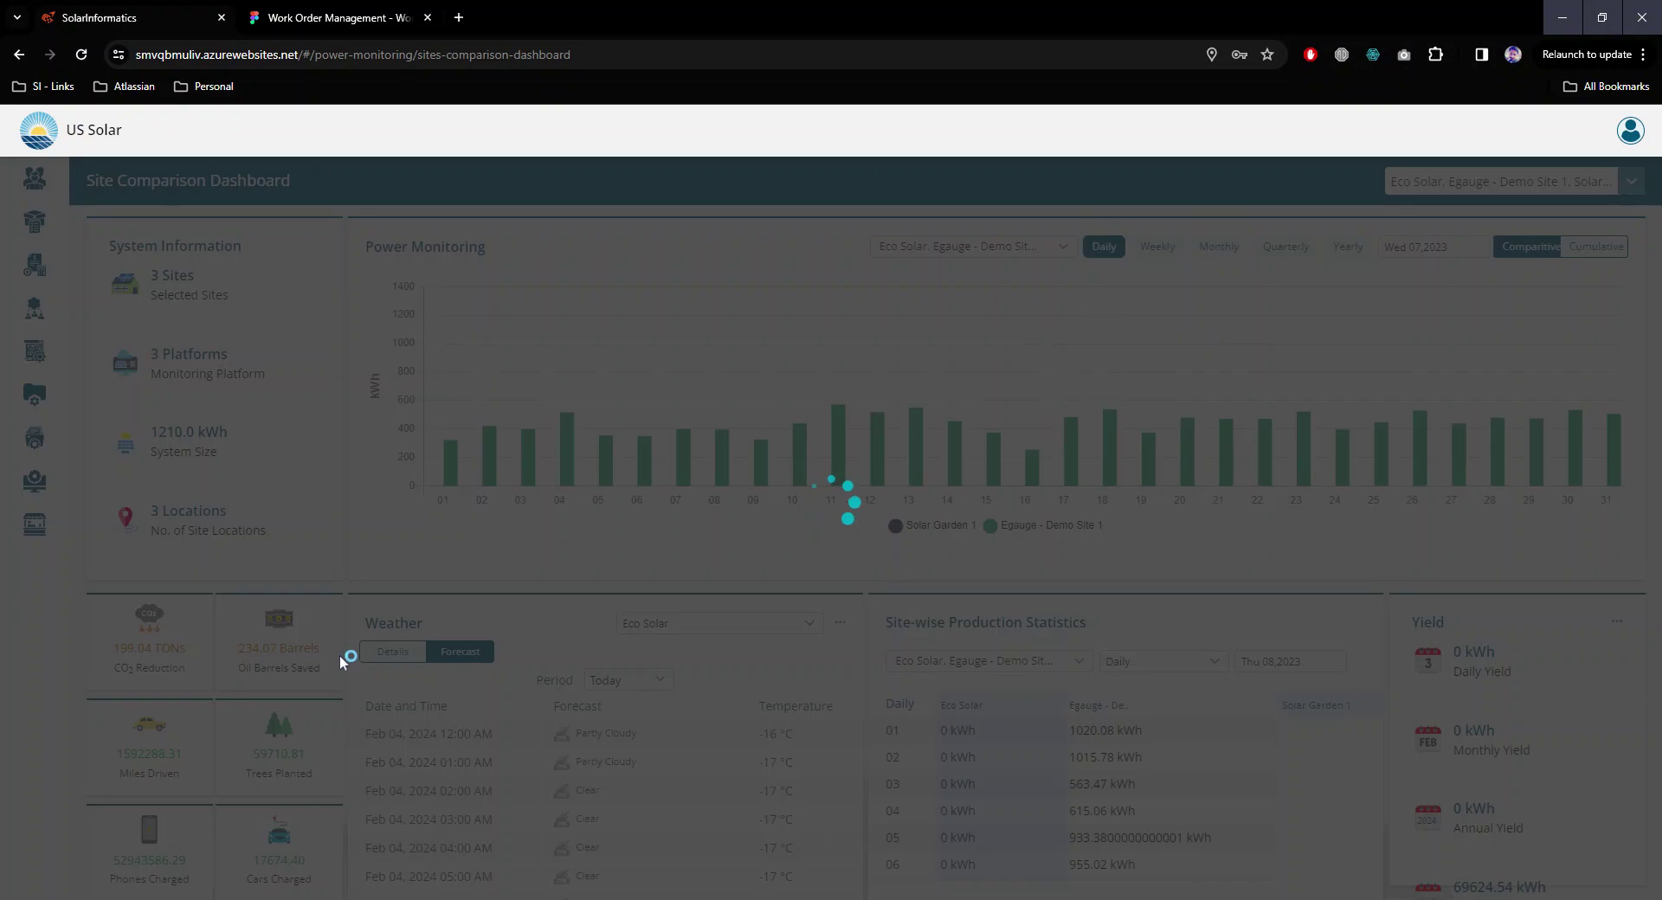
Step: Review the hourly weather forecast, its period options, and the daily site-wise production figures
{"action": "scroll", "coordinate": [281, 649], "scroll_direction": "down", "scroll_amount": 1}
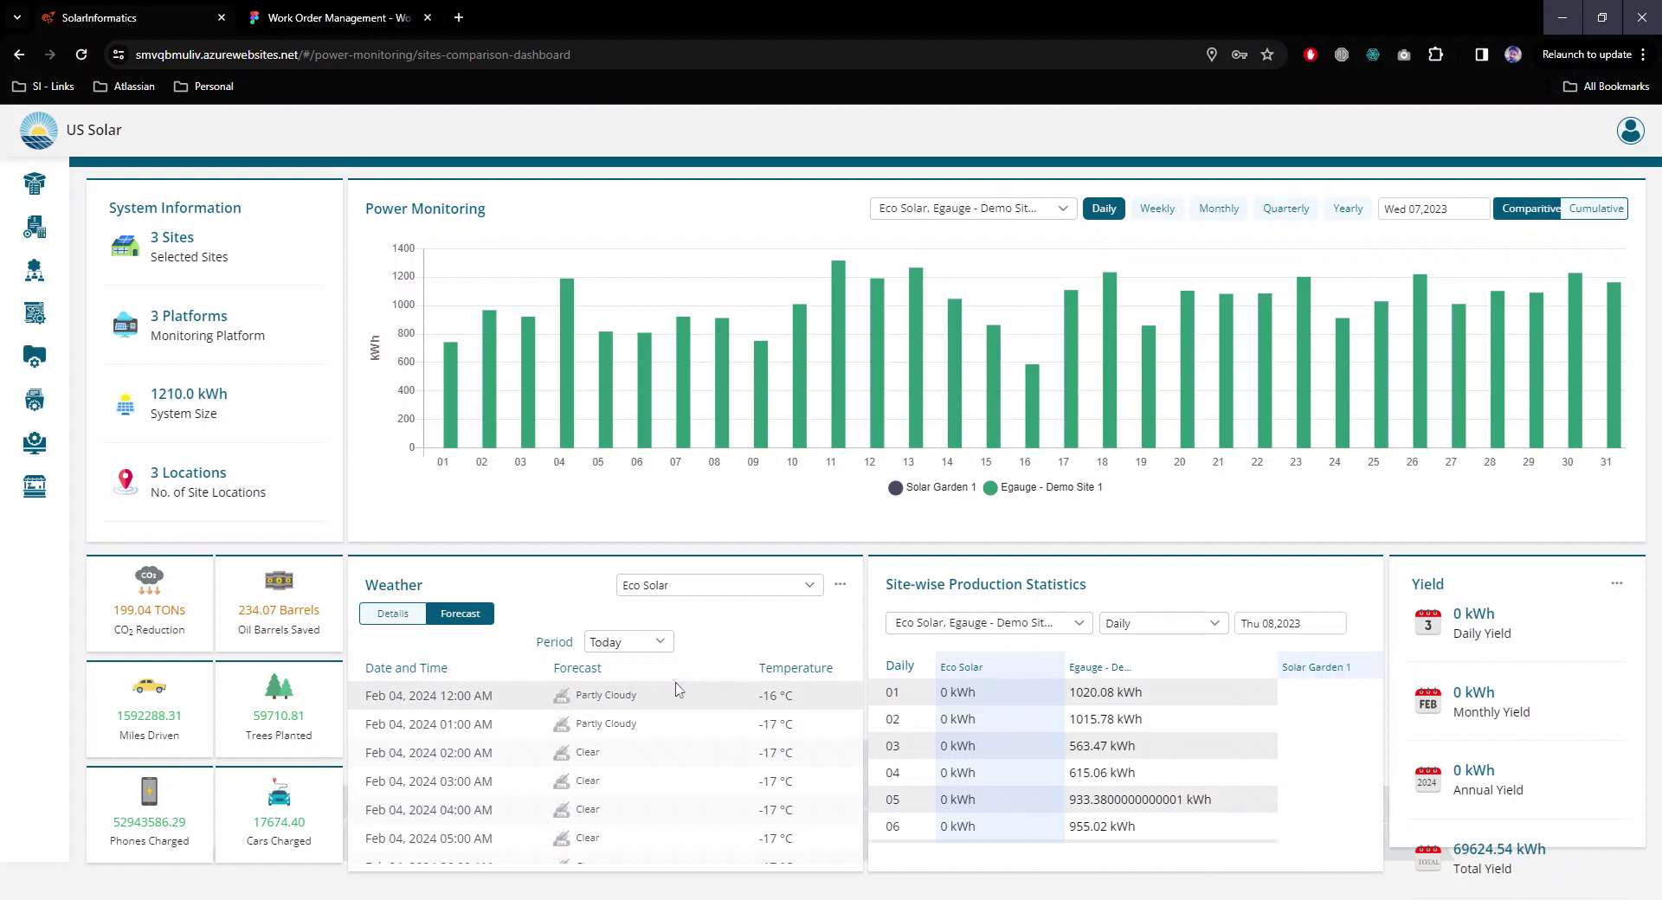
{"action": "scroll", "coordinate": [679, 690], "scroll_direction": "down", "scroll_amount": 4}
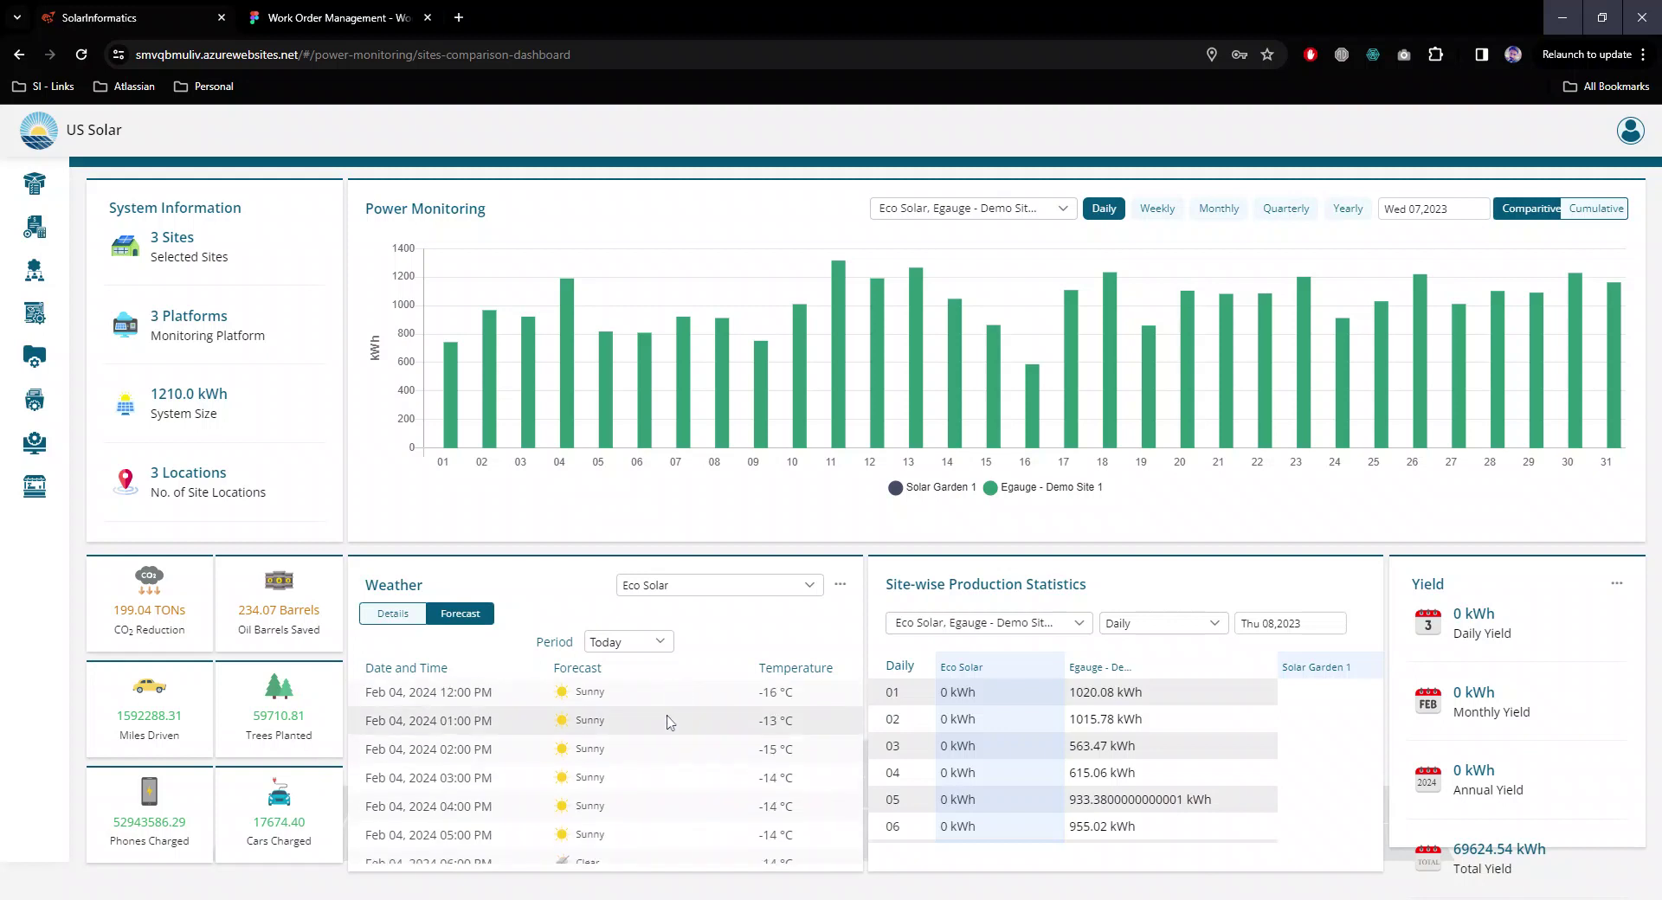
{"action": "left_click", "coordinate": [662, 644]}
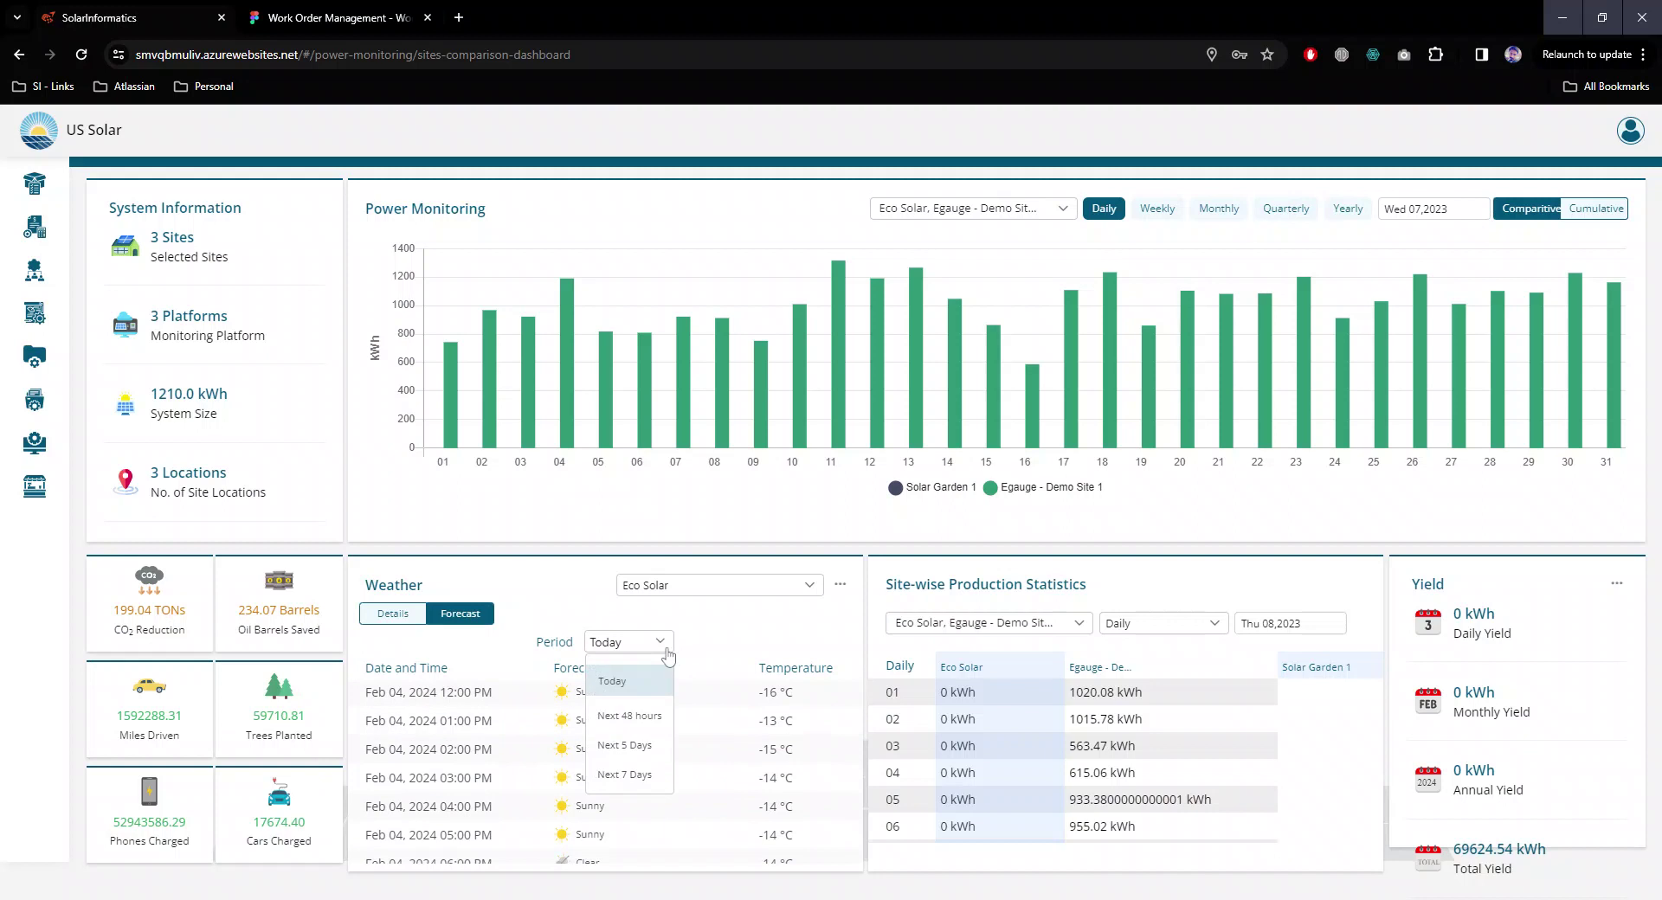
{"action": "left_click", "coordinate": [739, 636]}
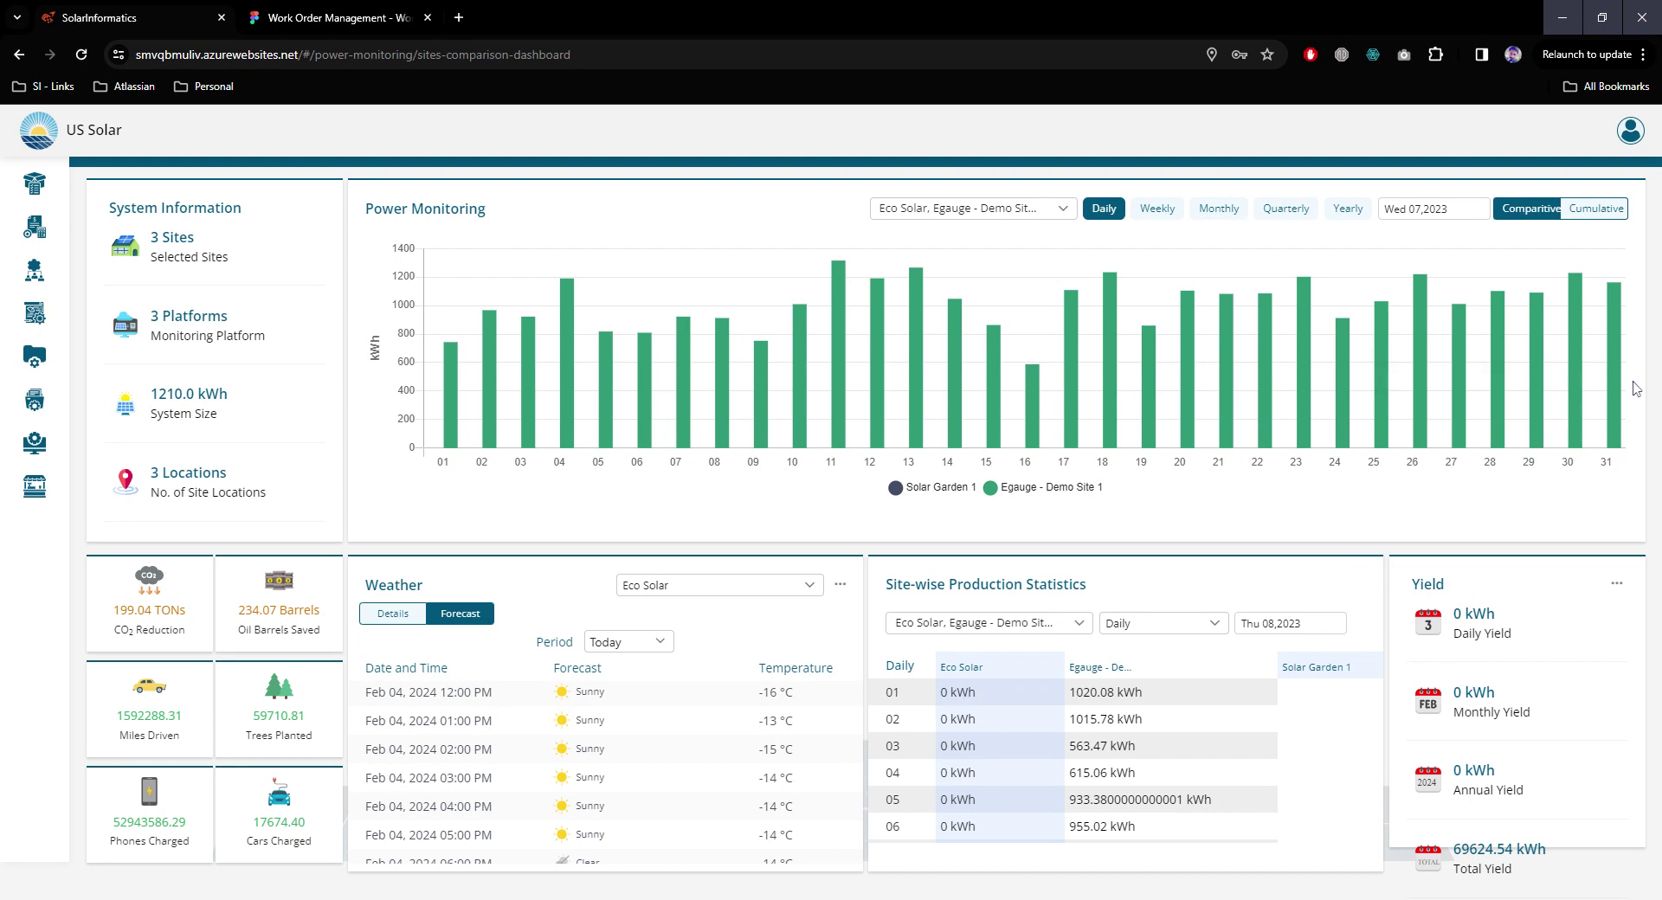
{"action": "scroll", "coordinate": [1163, 721], "scroll_direction": "down", "scroll_amount": 8}
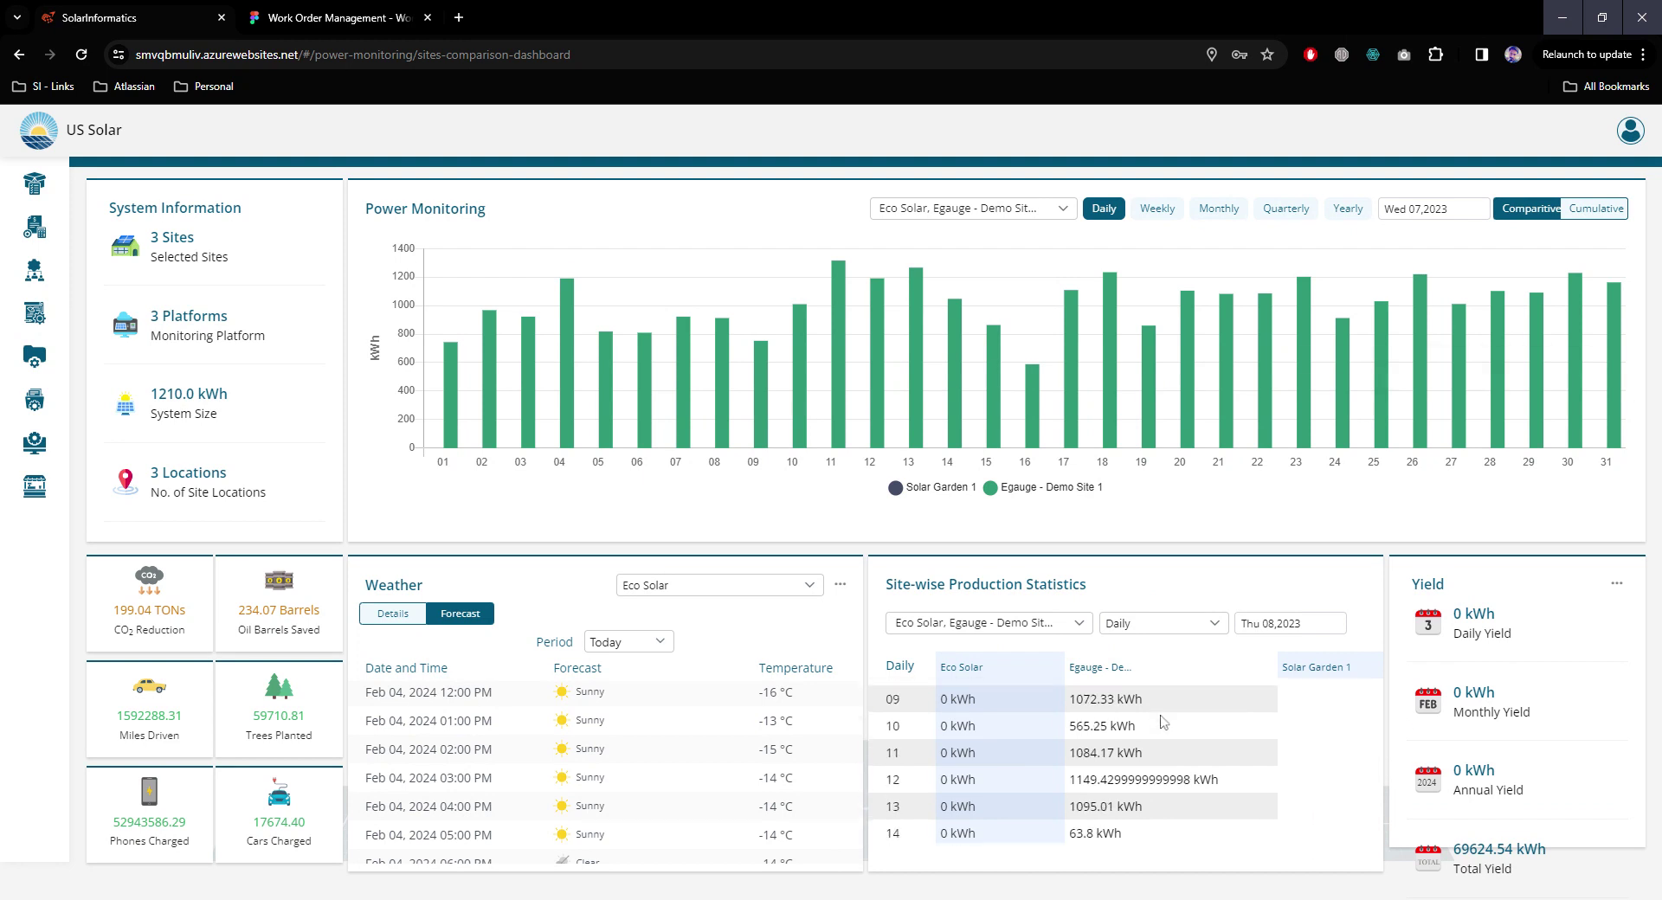
{"action": "scroll", "coordinate": [1162, 721], "scroll_direction": "up", "scroll_amount": 8}
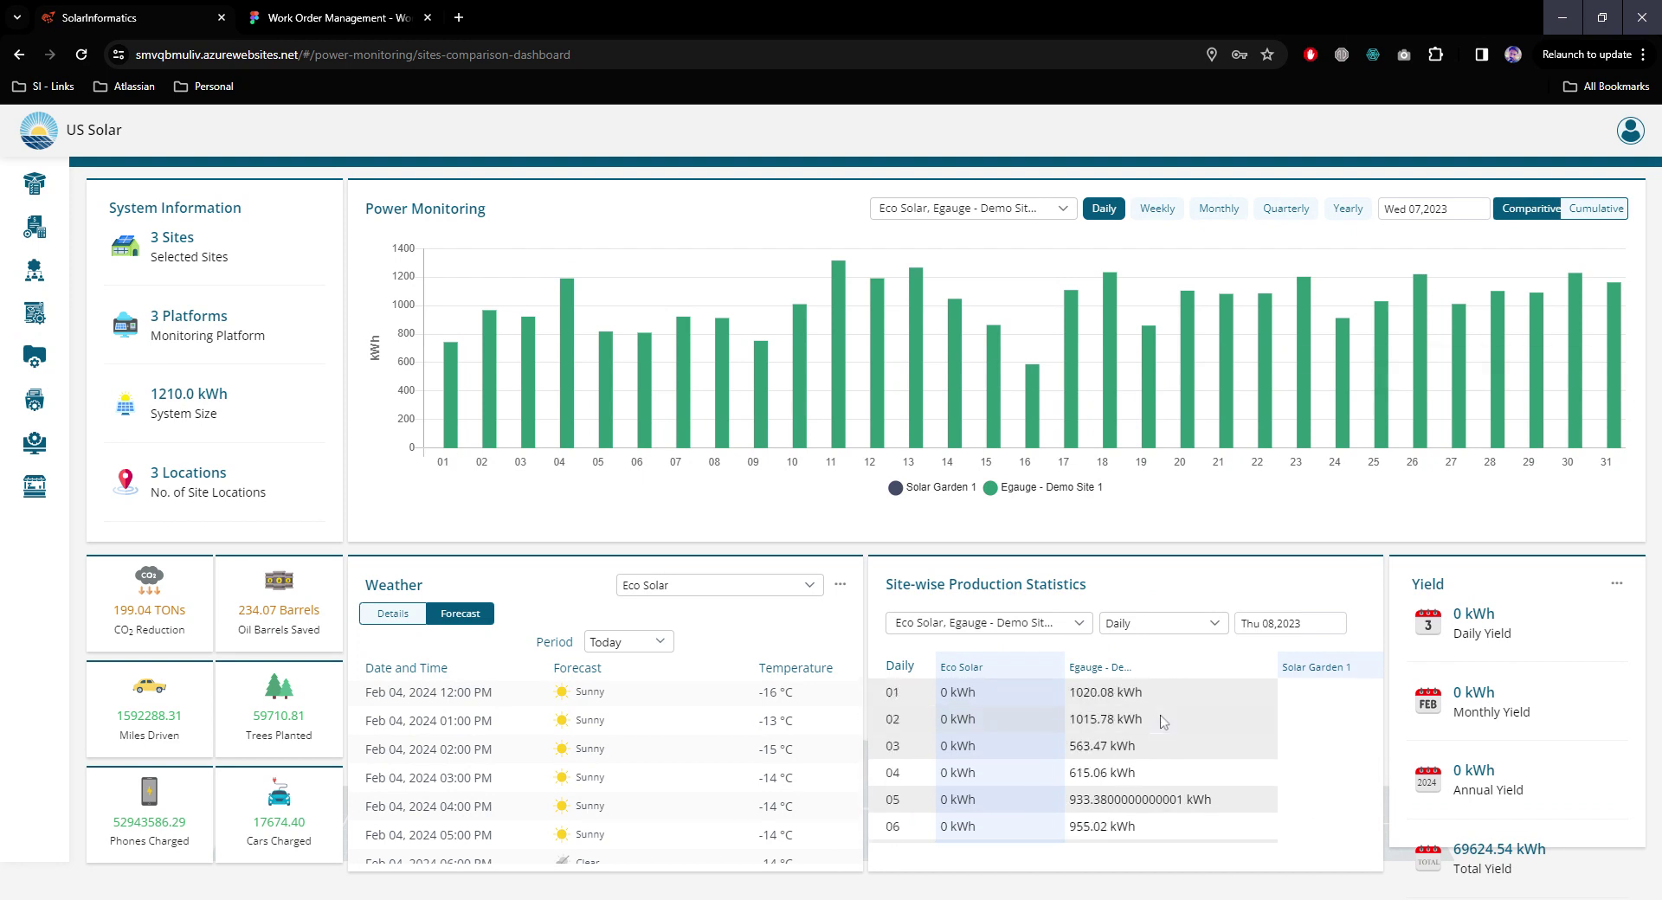
{"action": "scroll", "coordinate": [1470, 727], "scroll_direction": "up", "scroll_amount": 1}
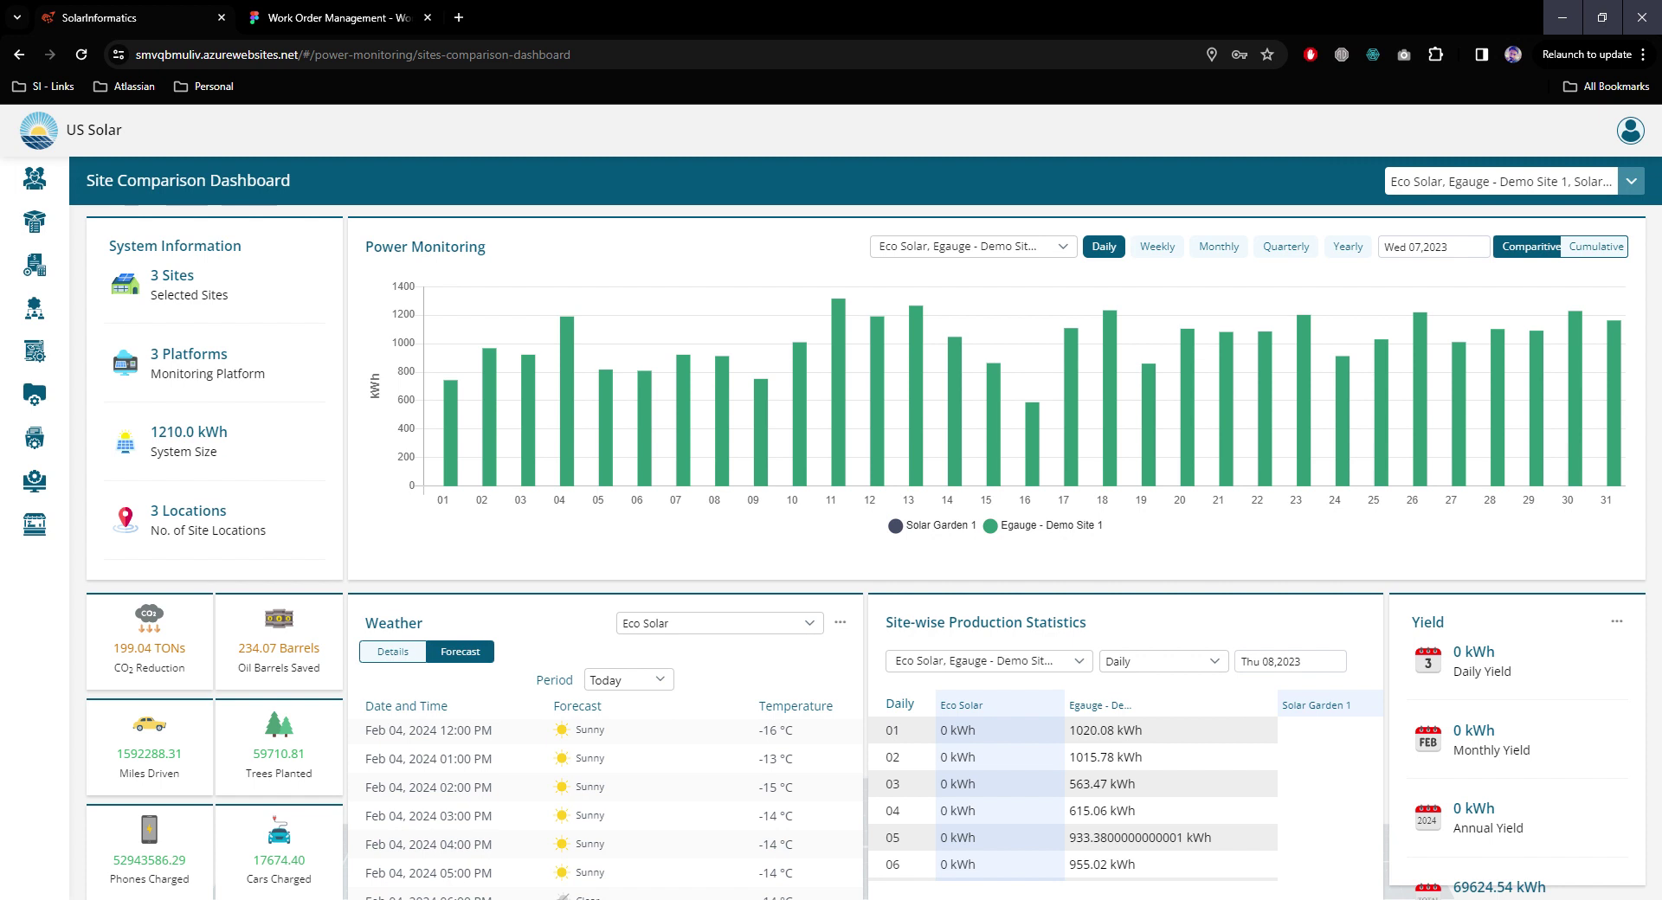
Step: Open Service Request Management under Operations & Maintenance Management and start a new support ticket
{"action": "mouse_move", "coordinate": [35, 308]}
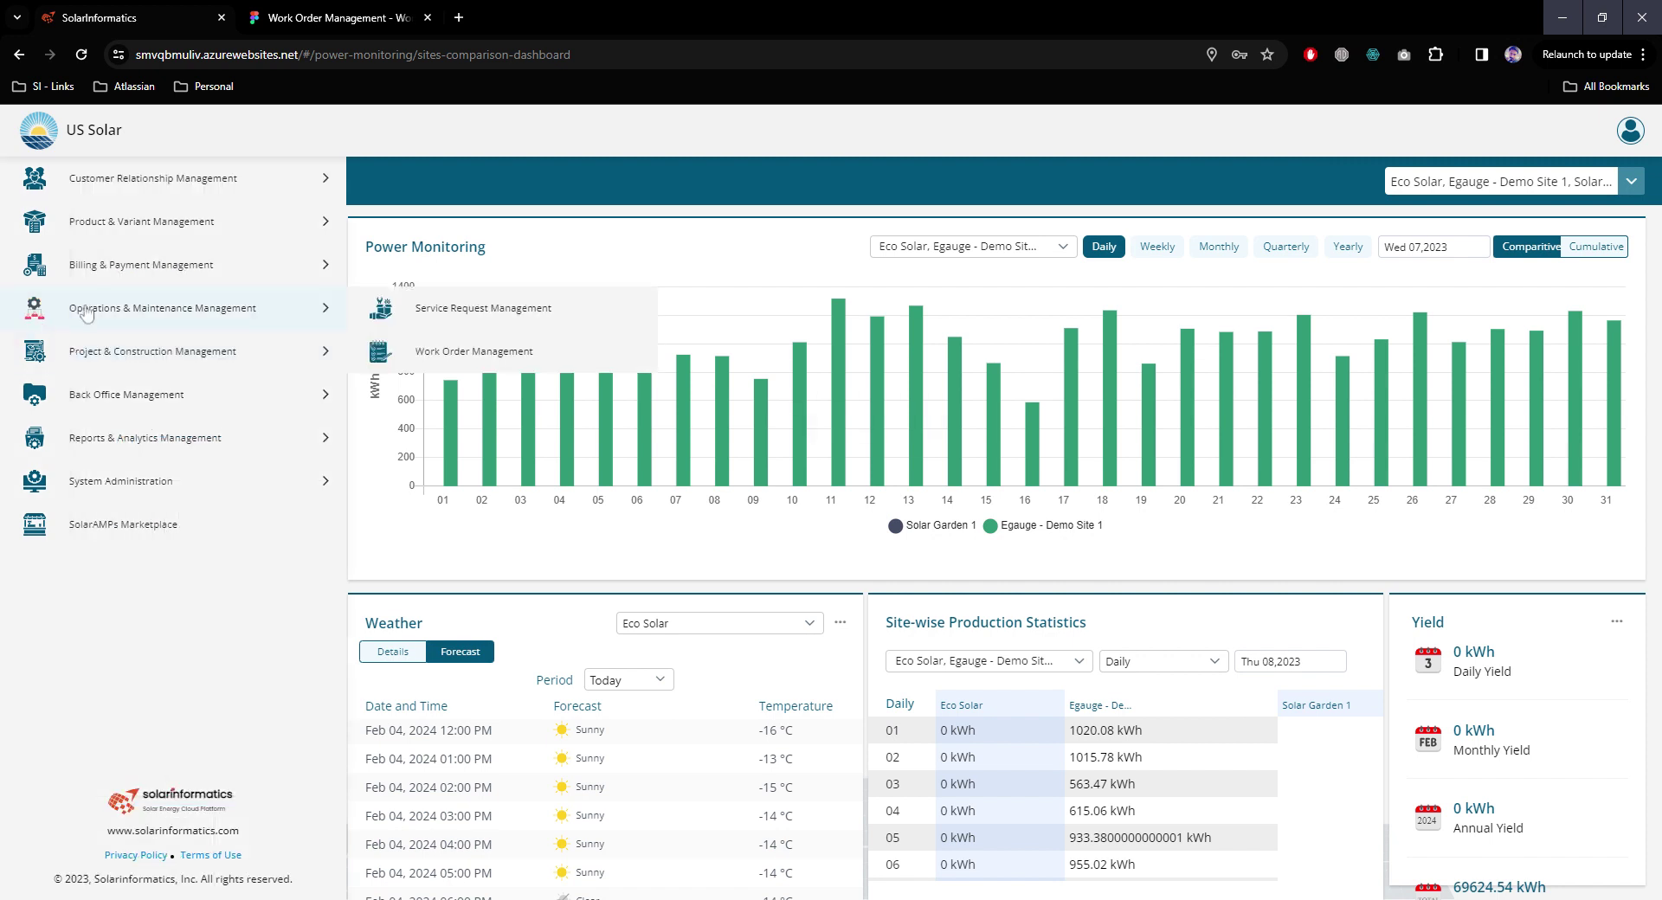
{"action": "left_click", "coordinate": [577, 313]}
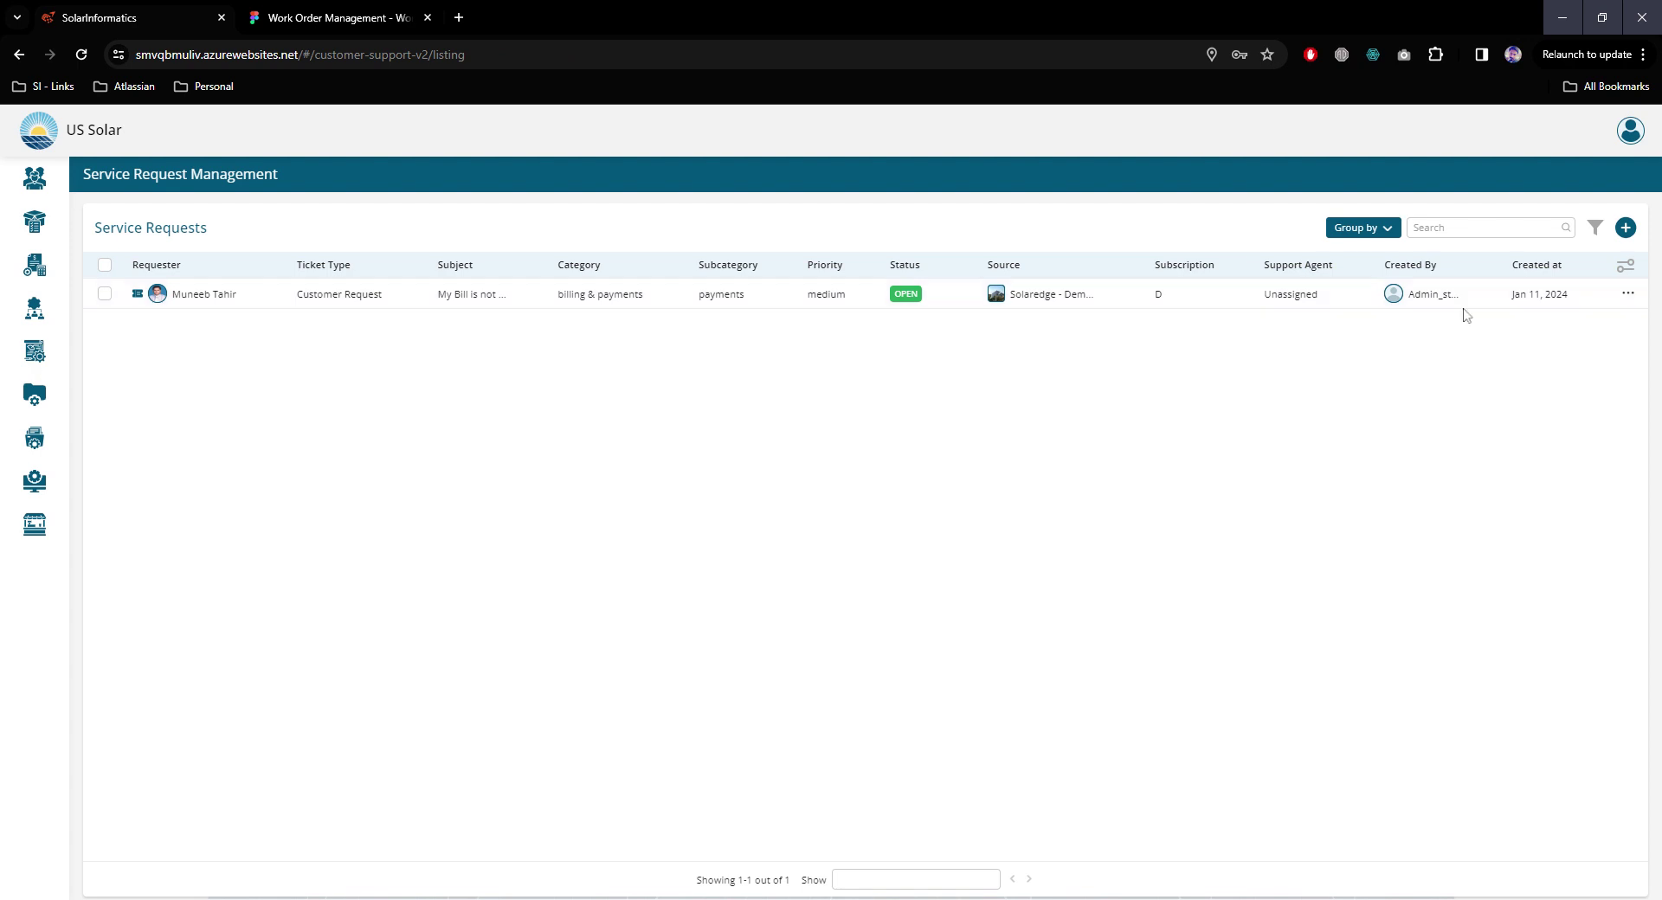
{"action": "left_click", "coordinate": [1626, 229]}
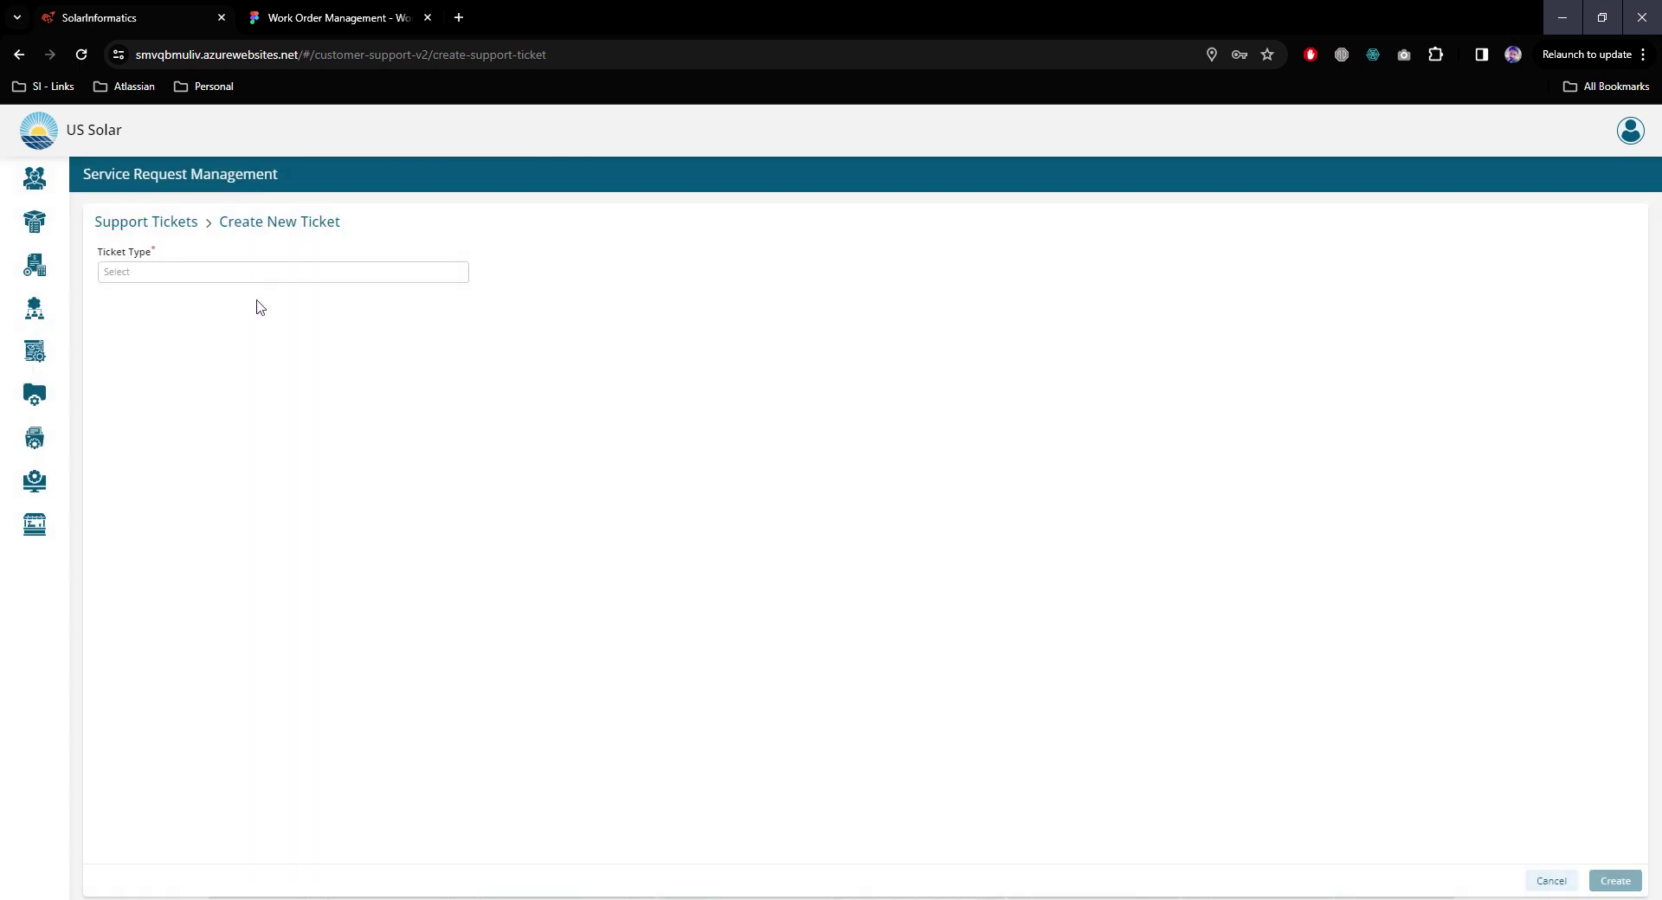
Step: Set the new ticket's type to Customer Request and select a customer and the subscription d
{"action": "left_click", "coordinate": [249, 274]}
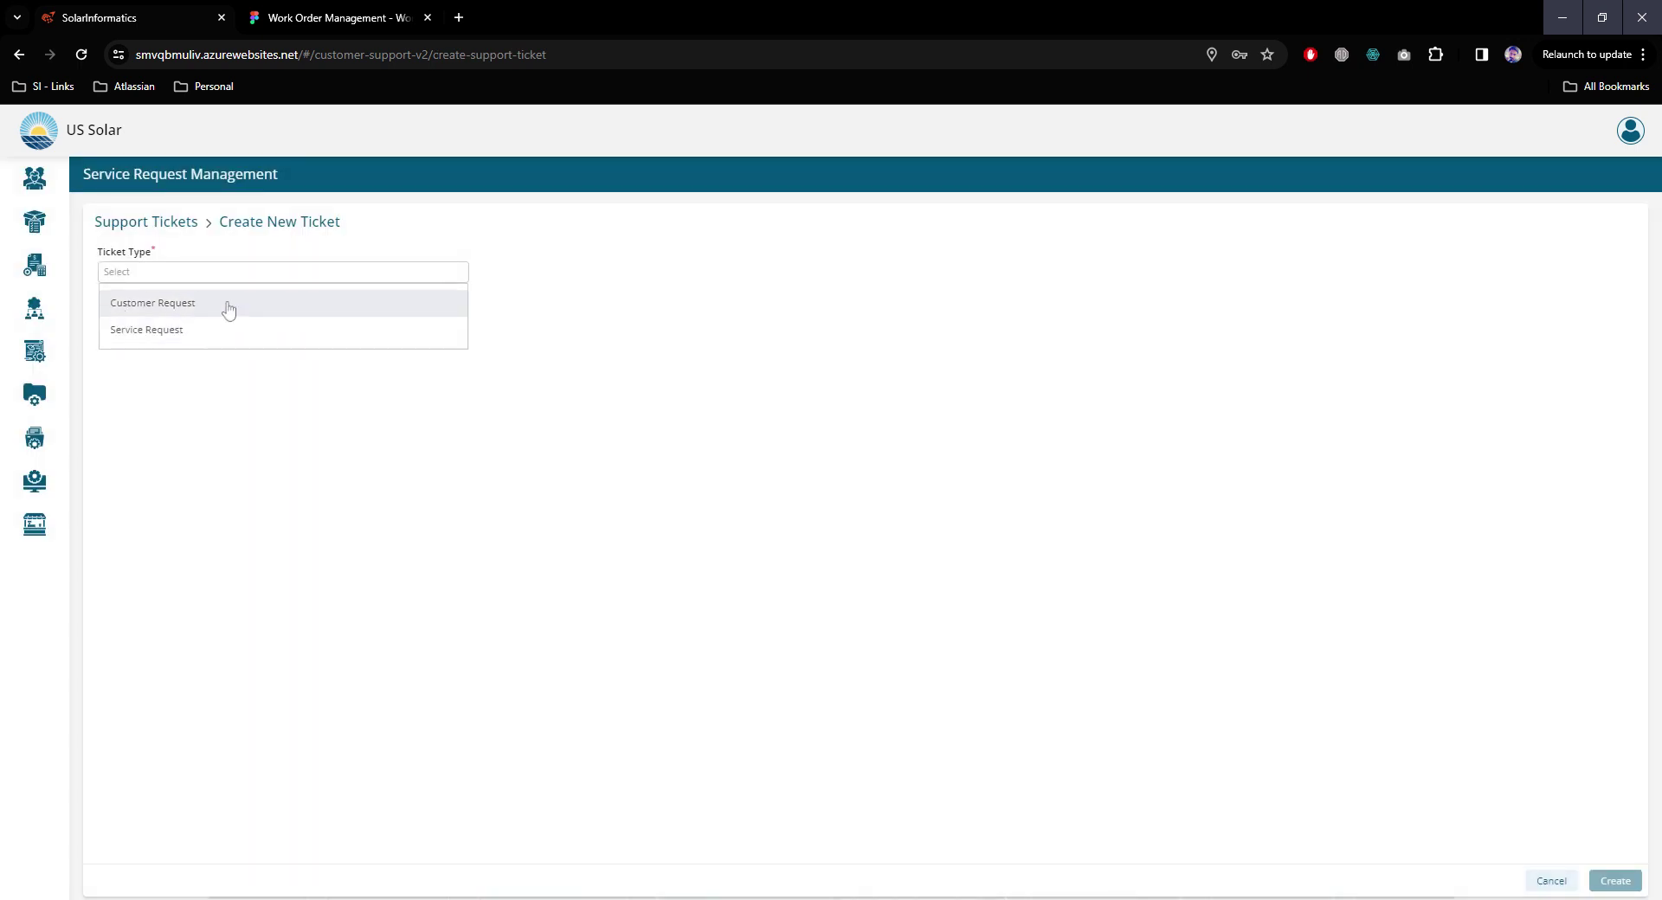
{"action": "left_click", "coordinate": [178, 306]}
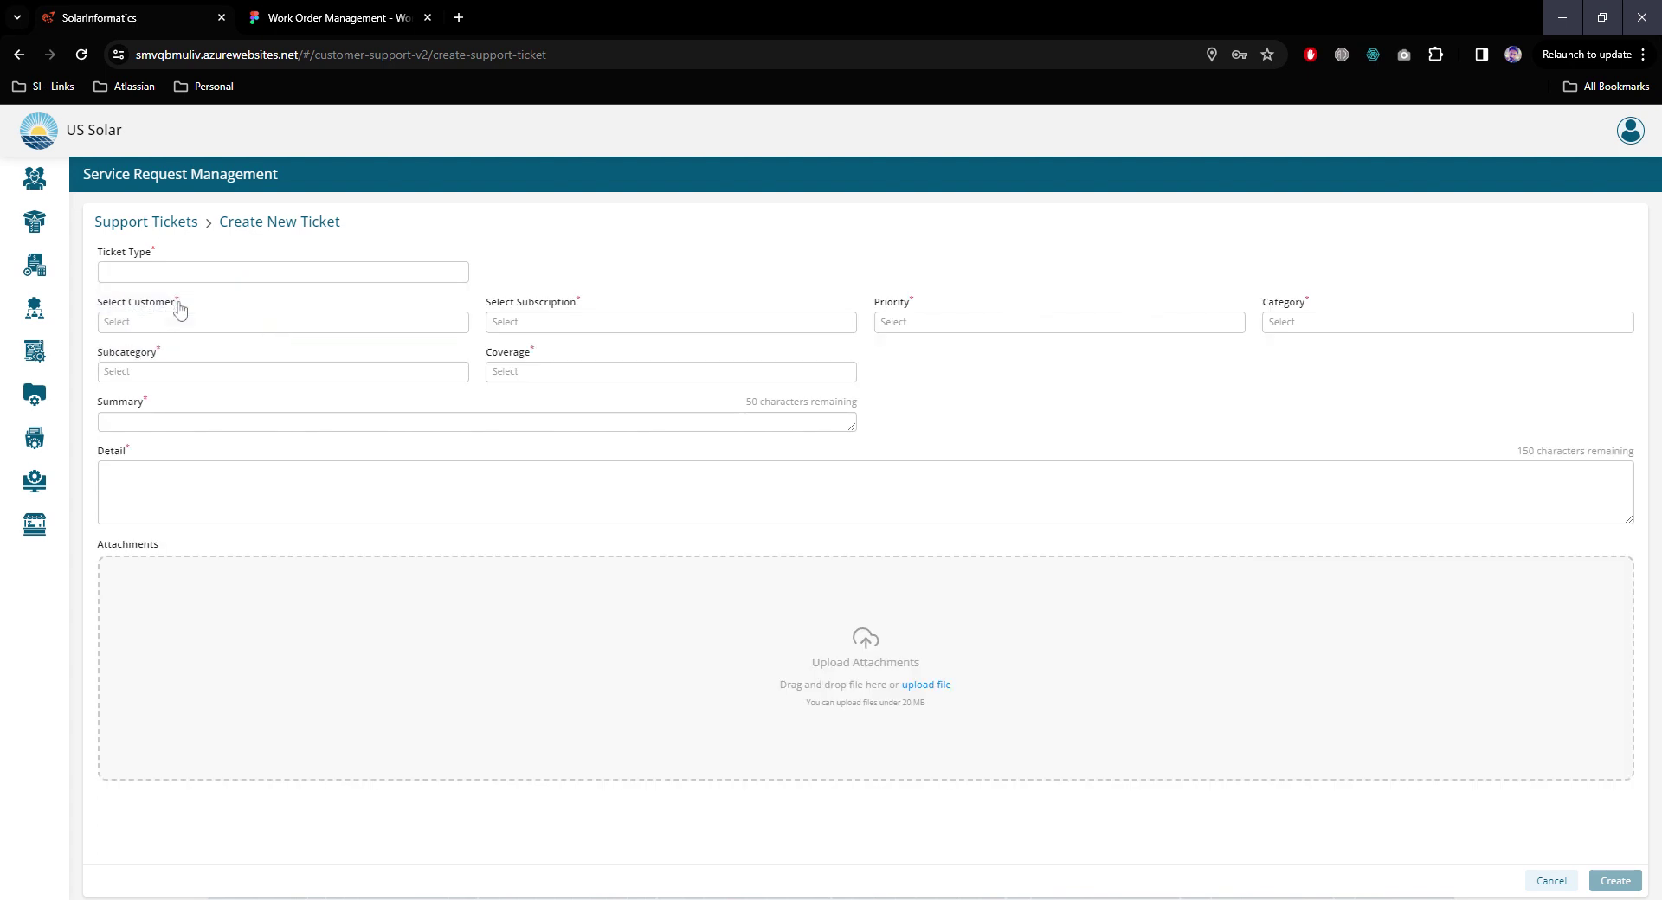
{"action": "left_click", "coordinate": [203, 326]}
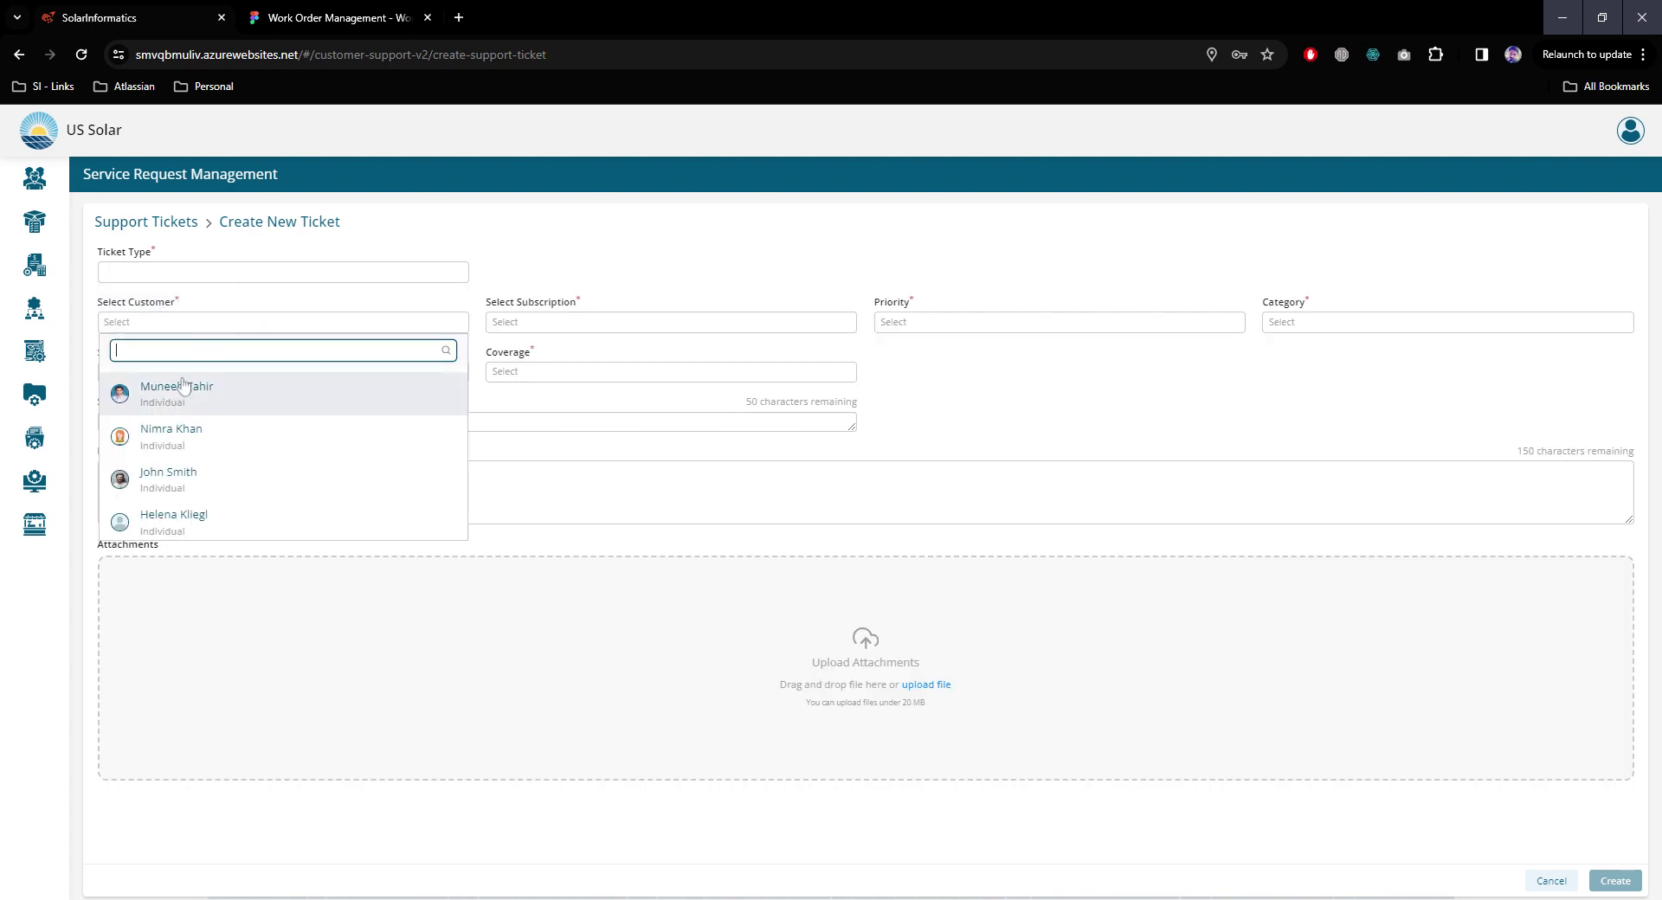
{"action": "left_click", "coordinate": [199, 381]}
{"action": "left_click", "coordinate": [322, 323]}
{"action": "left_click", "coordinate": [597, 324]}
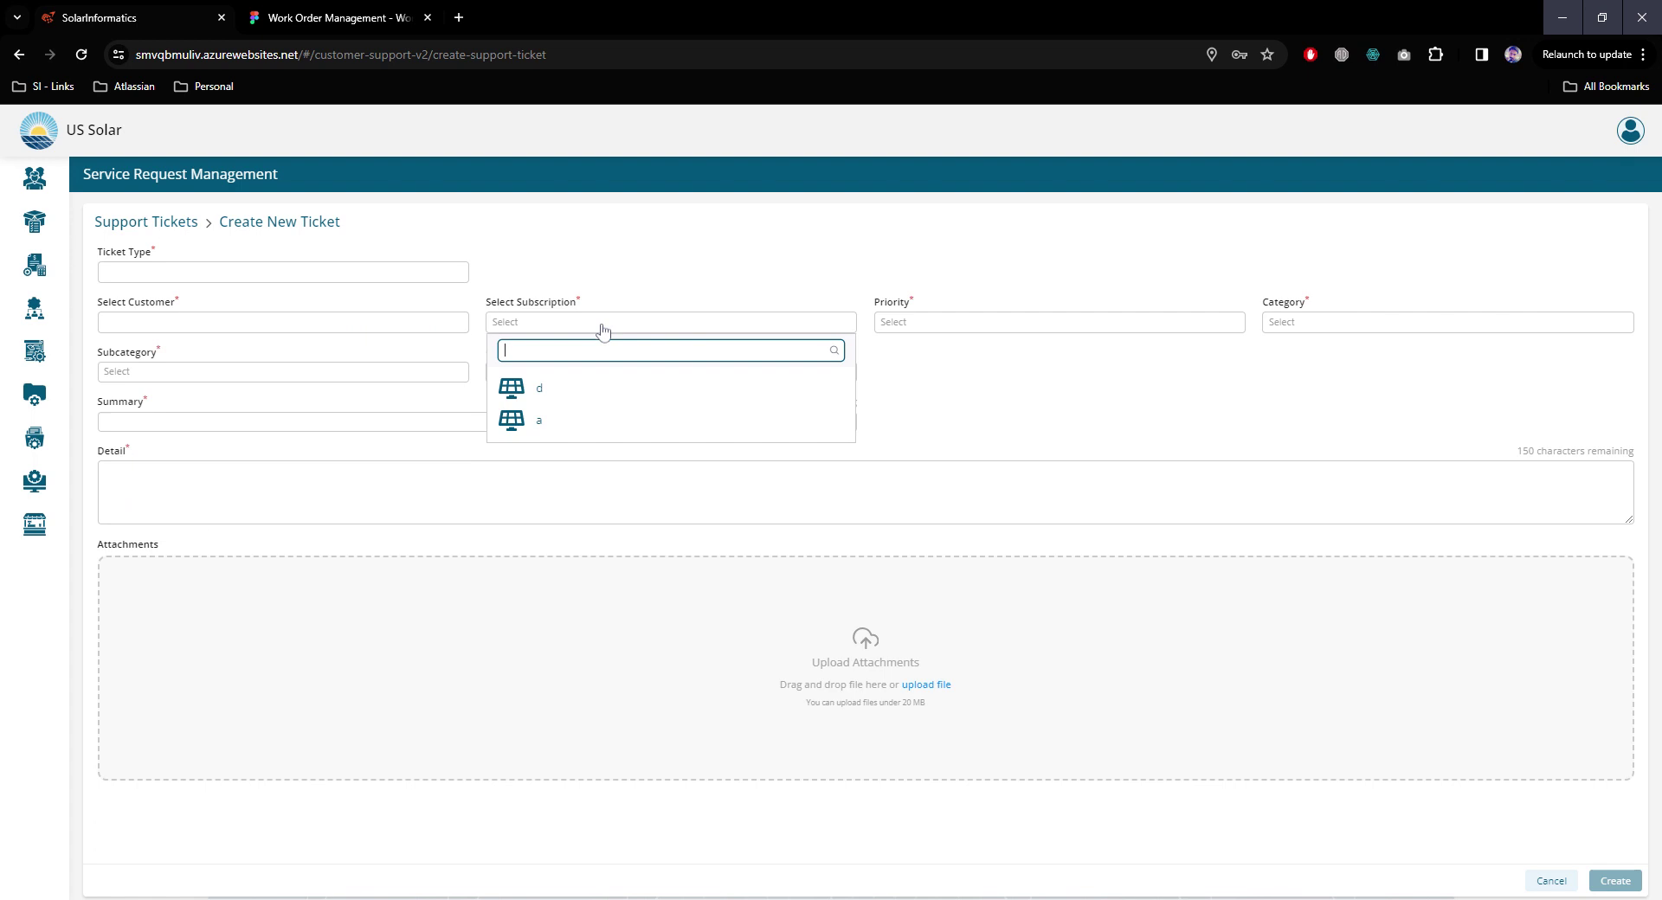
{"action": "left_click", "coordinate": [561, 383]}
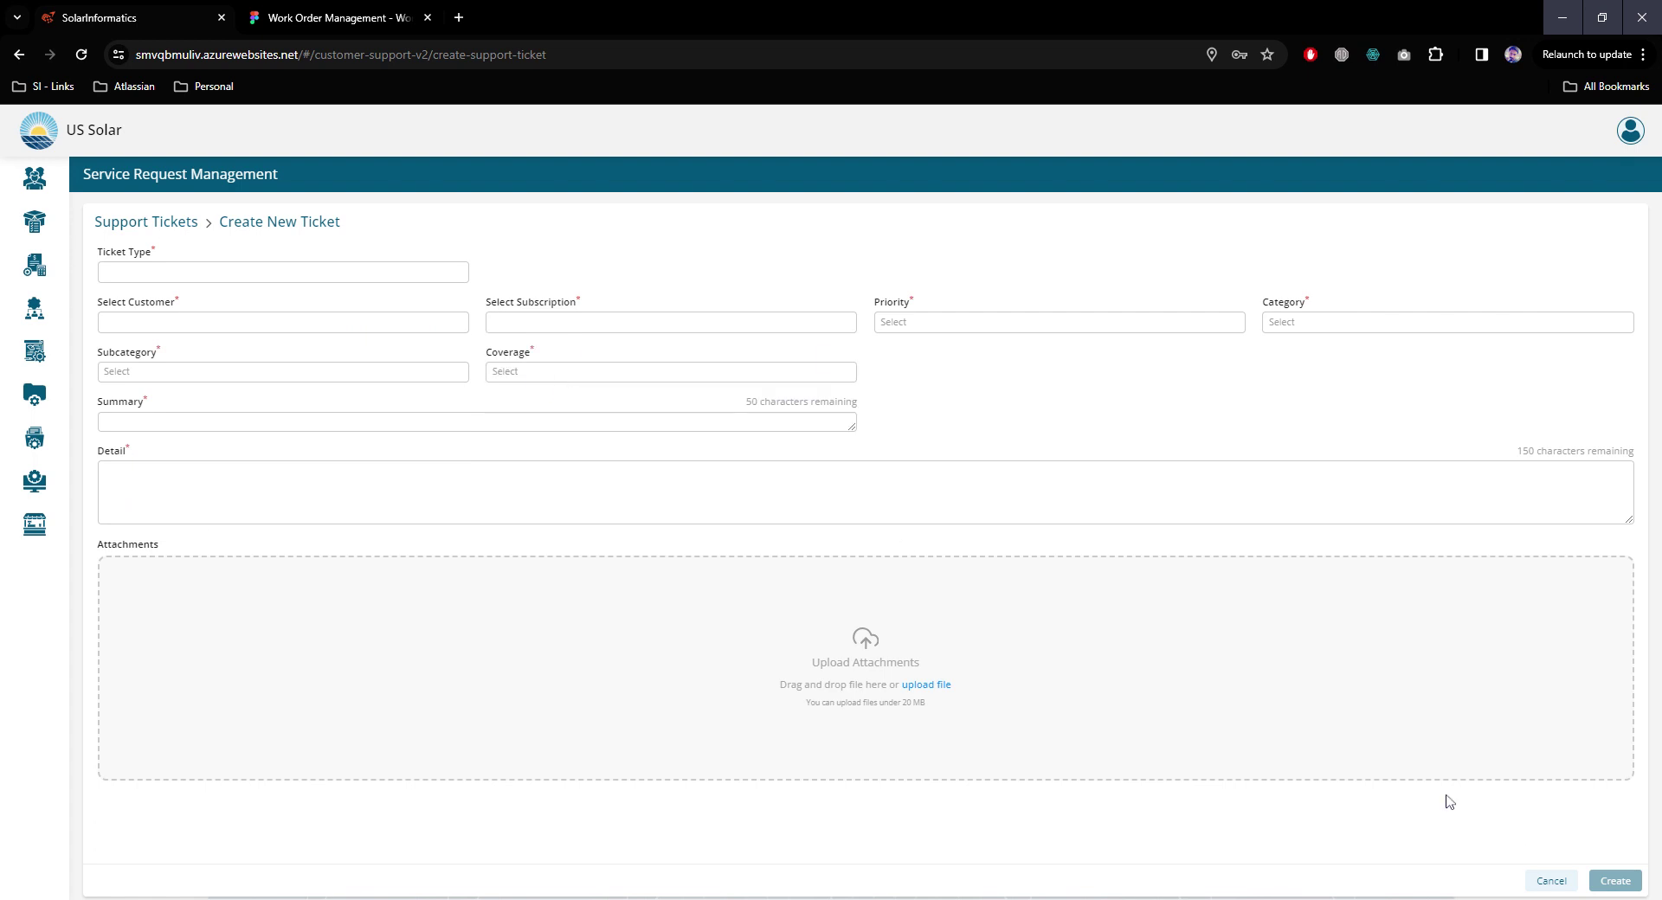
Step: Change the ticket type to Service Request, choose Power Purchase Agreement Product and the project Egauge - Demo Site 1, and cancel the ticket
{"action": "left_click", "coordinate": [308, 275]}
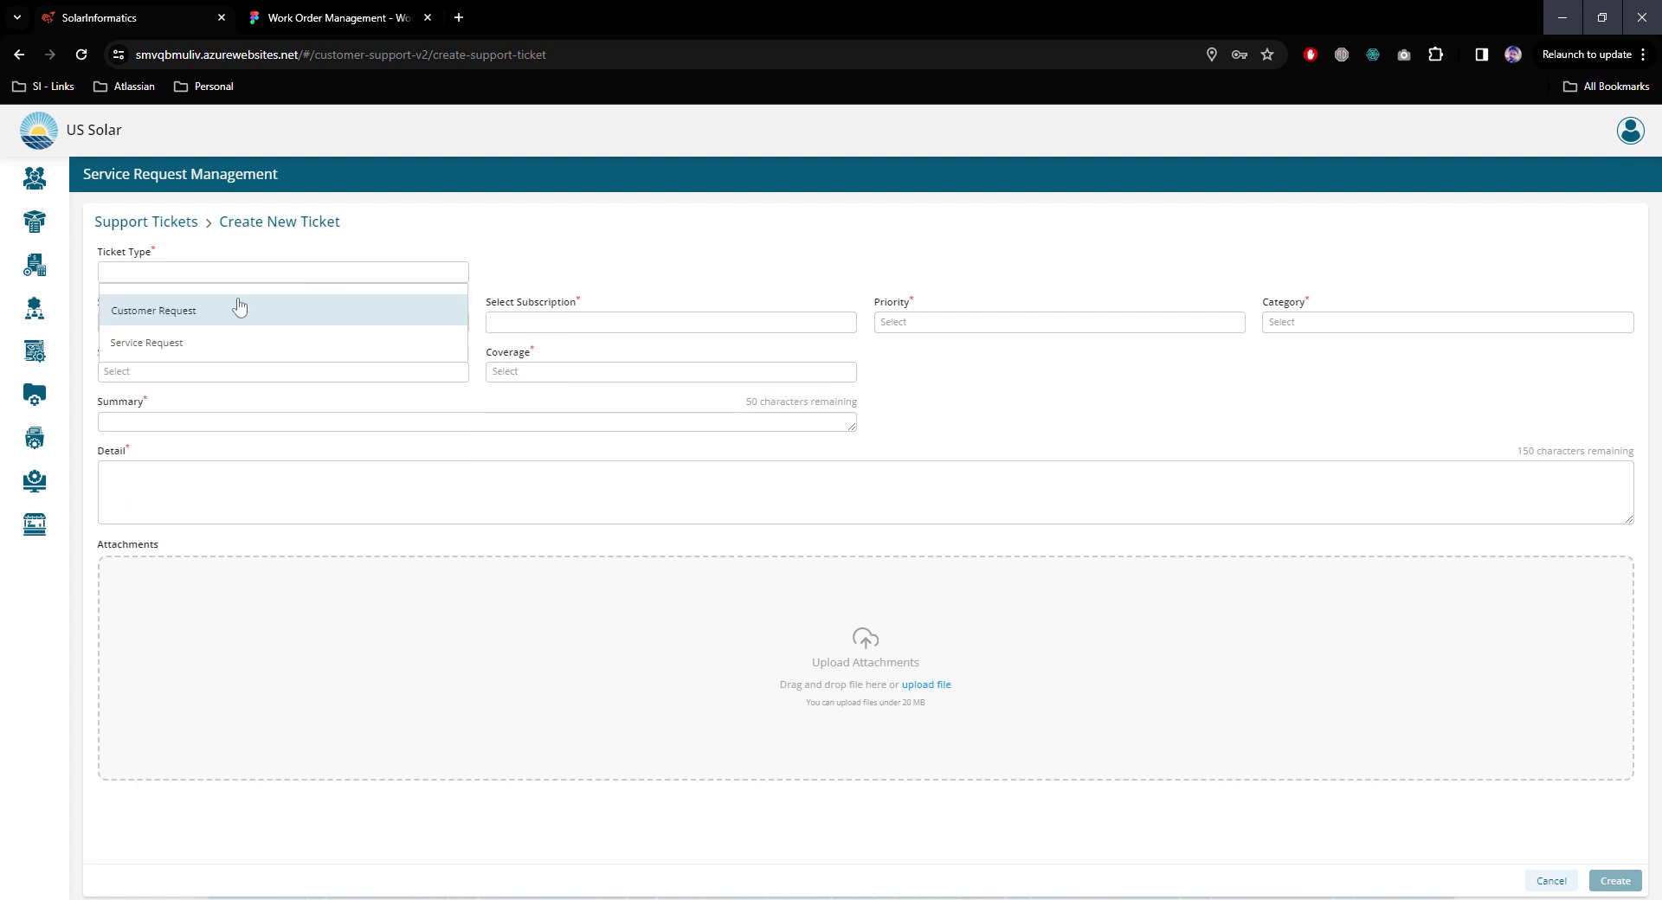
{"action": "left_click", "coordinate": [194, 340]}
{"action": "left_click", "coordinate": [193, 330]}
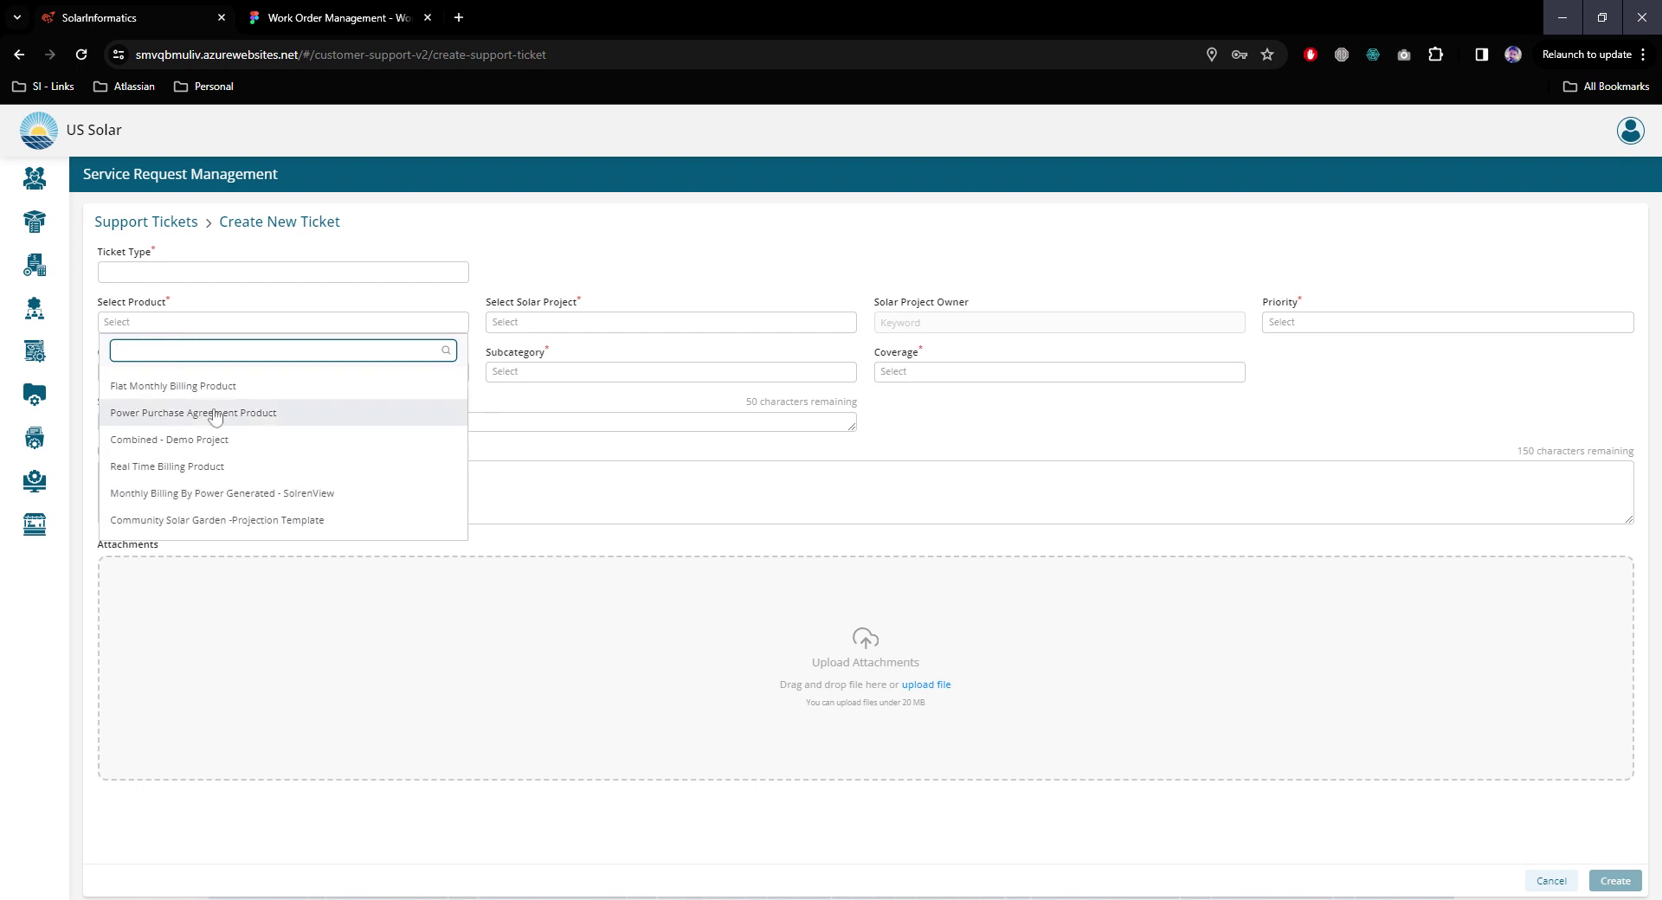
{"action": "left_click", "coordinate": [308, 415]}
{"action": "left_click", "coordinate": [545, 327]}
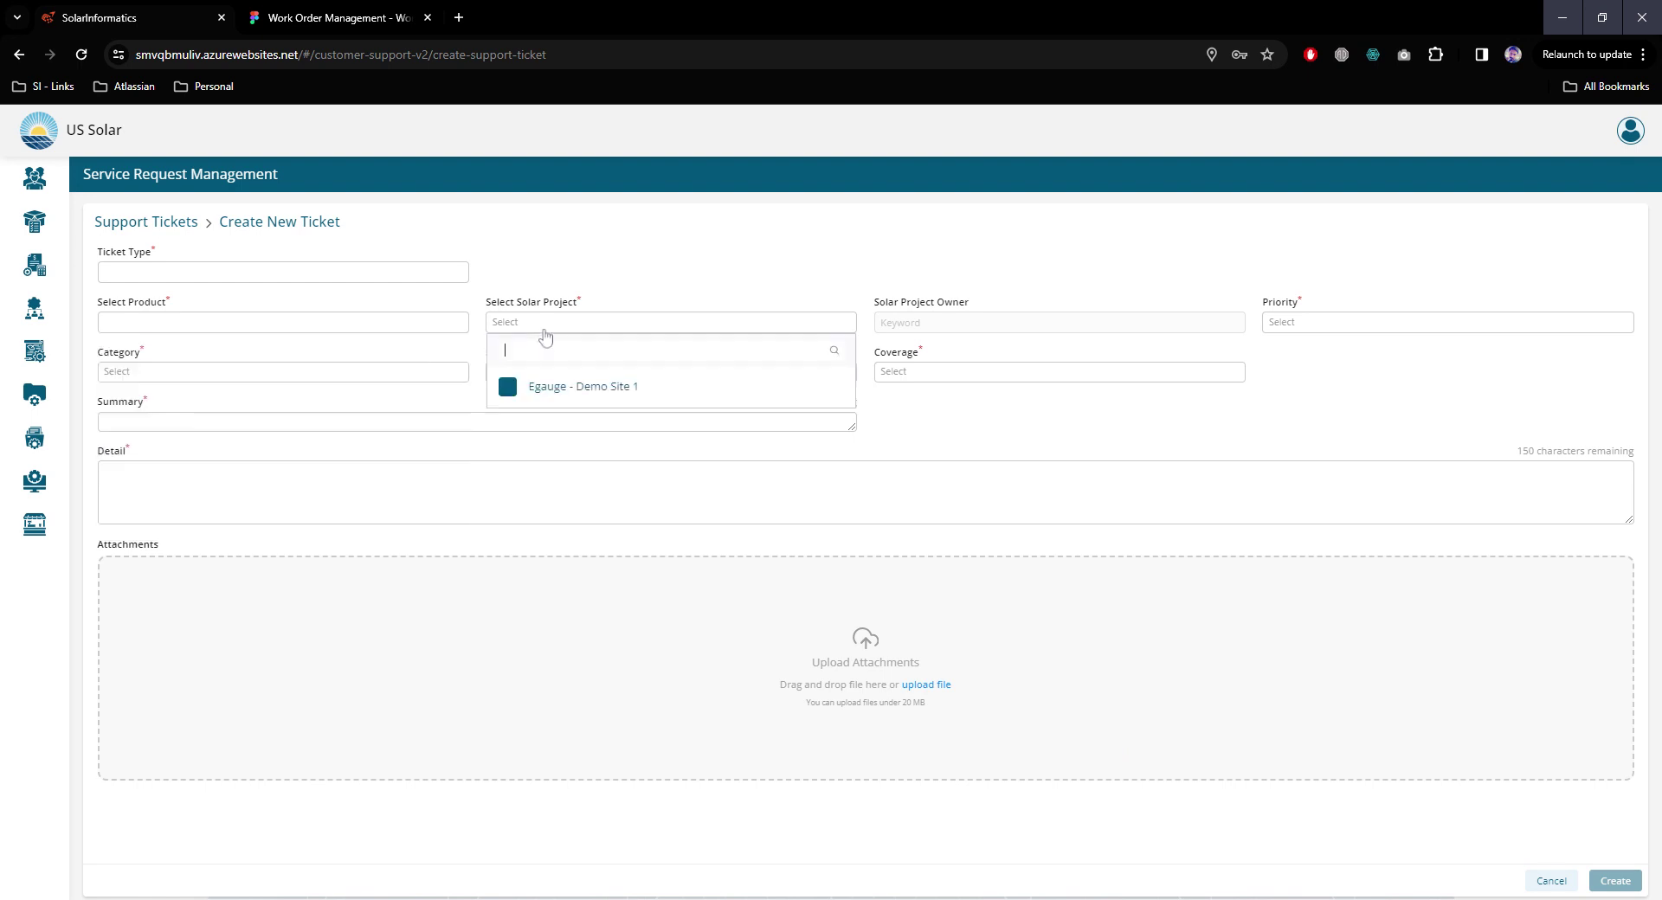
{"action": "left_click", "coordinate": [562, 387]}
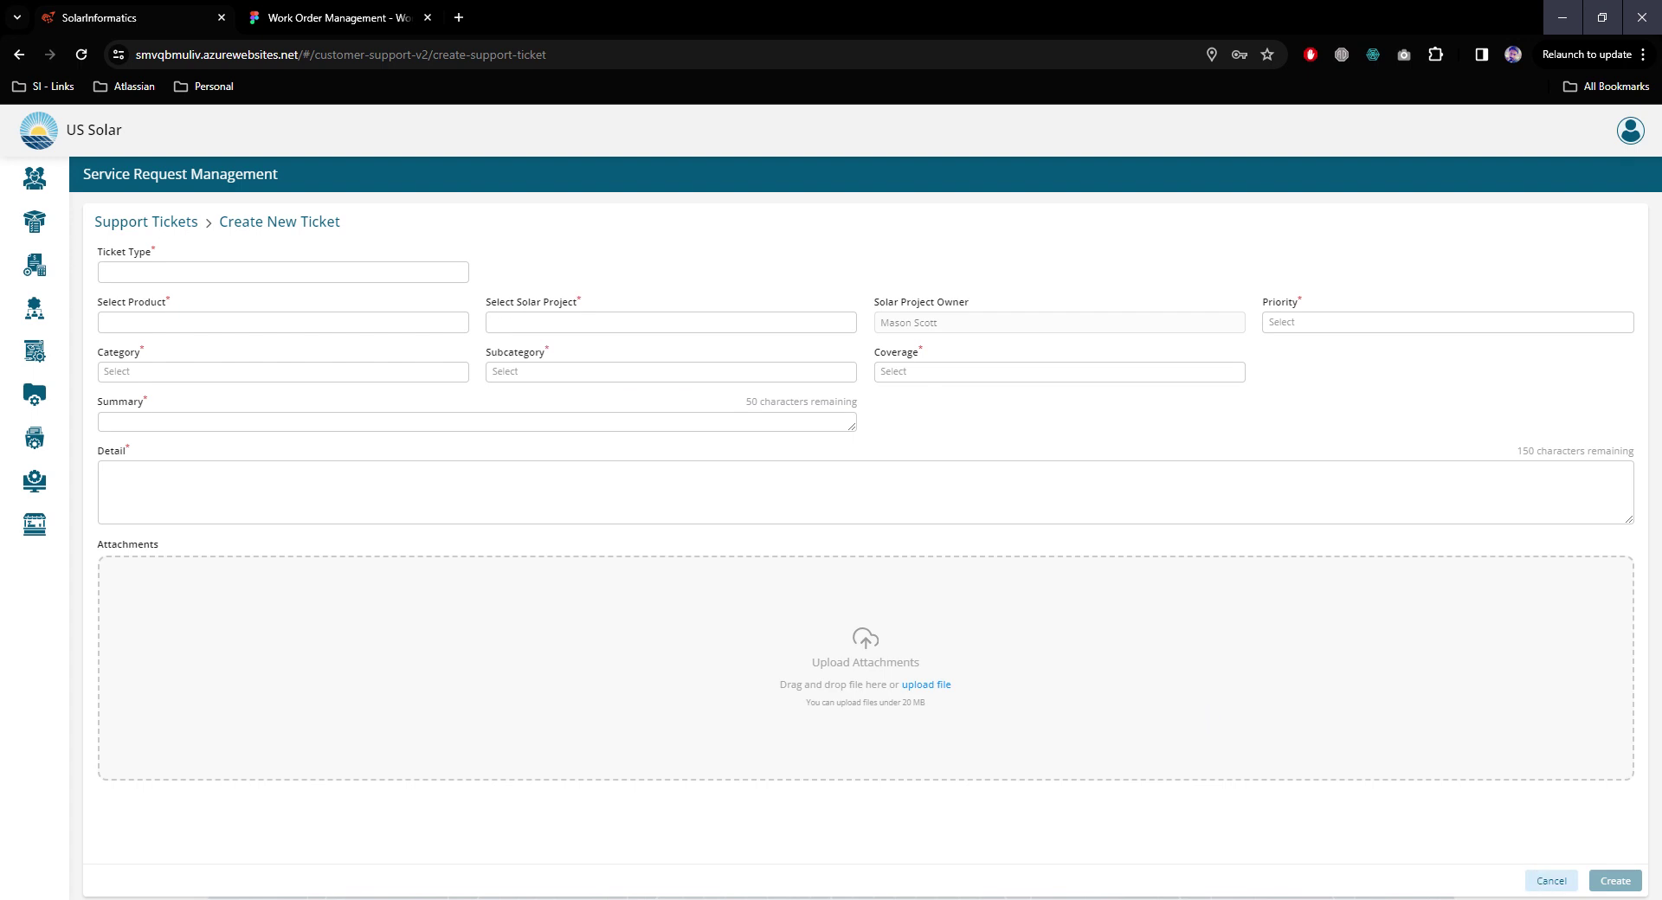
{"action": "left_click", "coordinate": [1534, 880]}
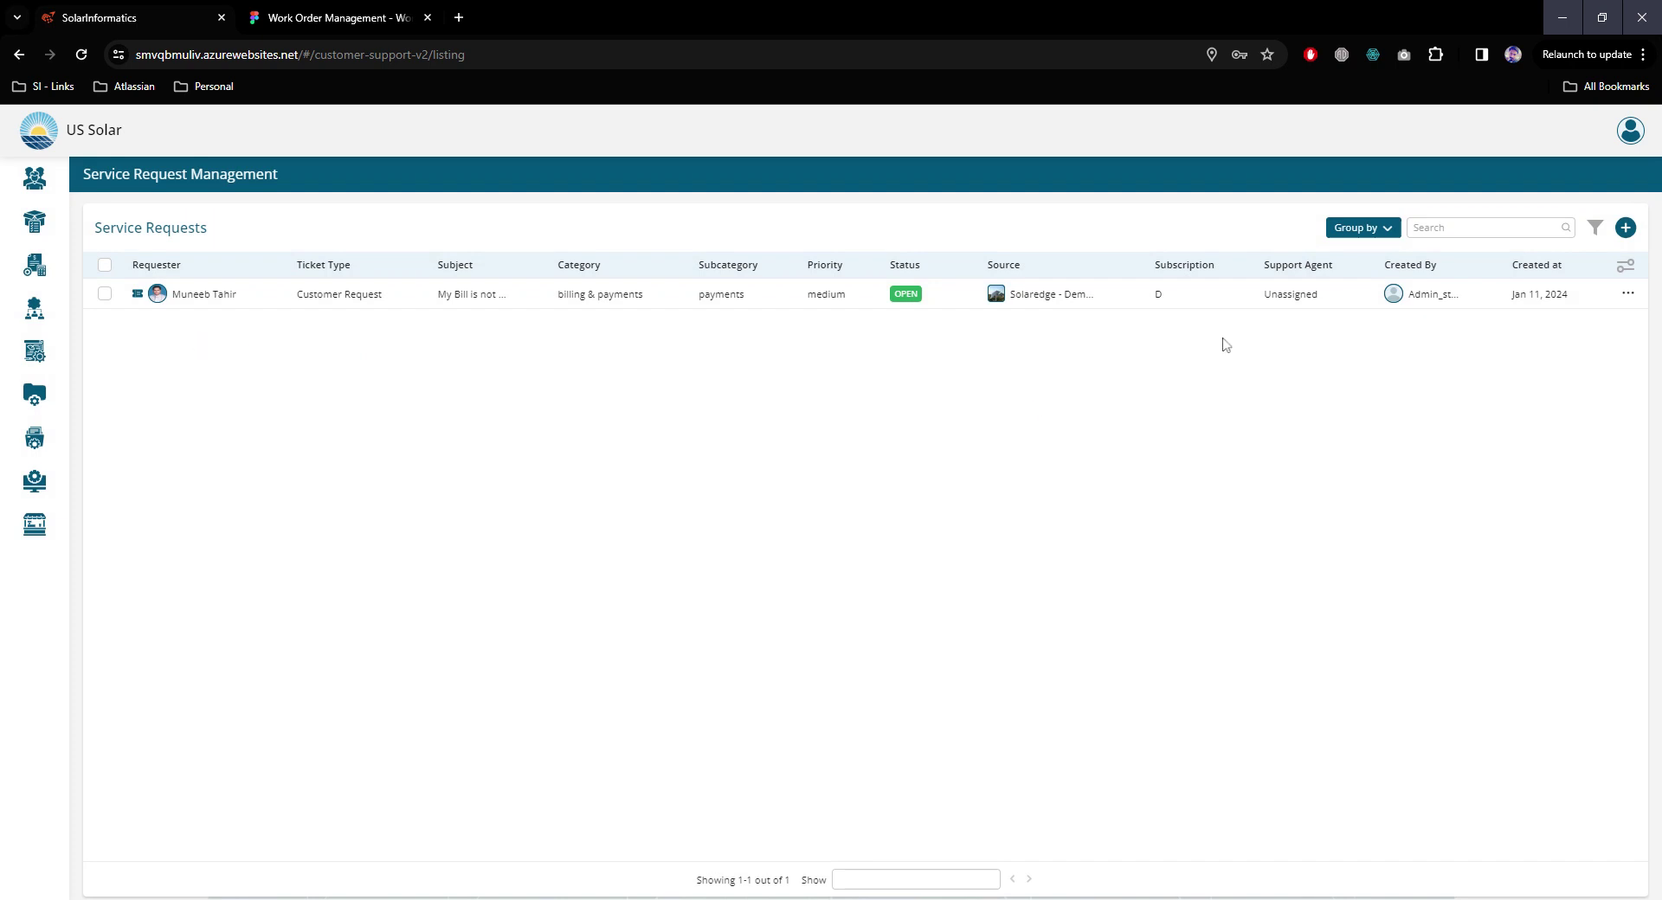
Step: Open the customer request's ticket detail, examine its requester selector, Communication Log and attachment option, and return to the service requests list
{"action": "left_click", "coordinate": [232, 301]}
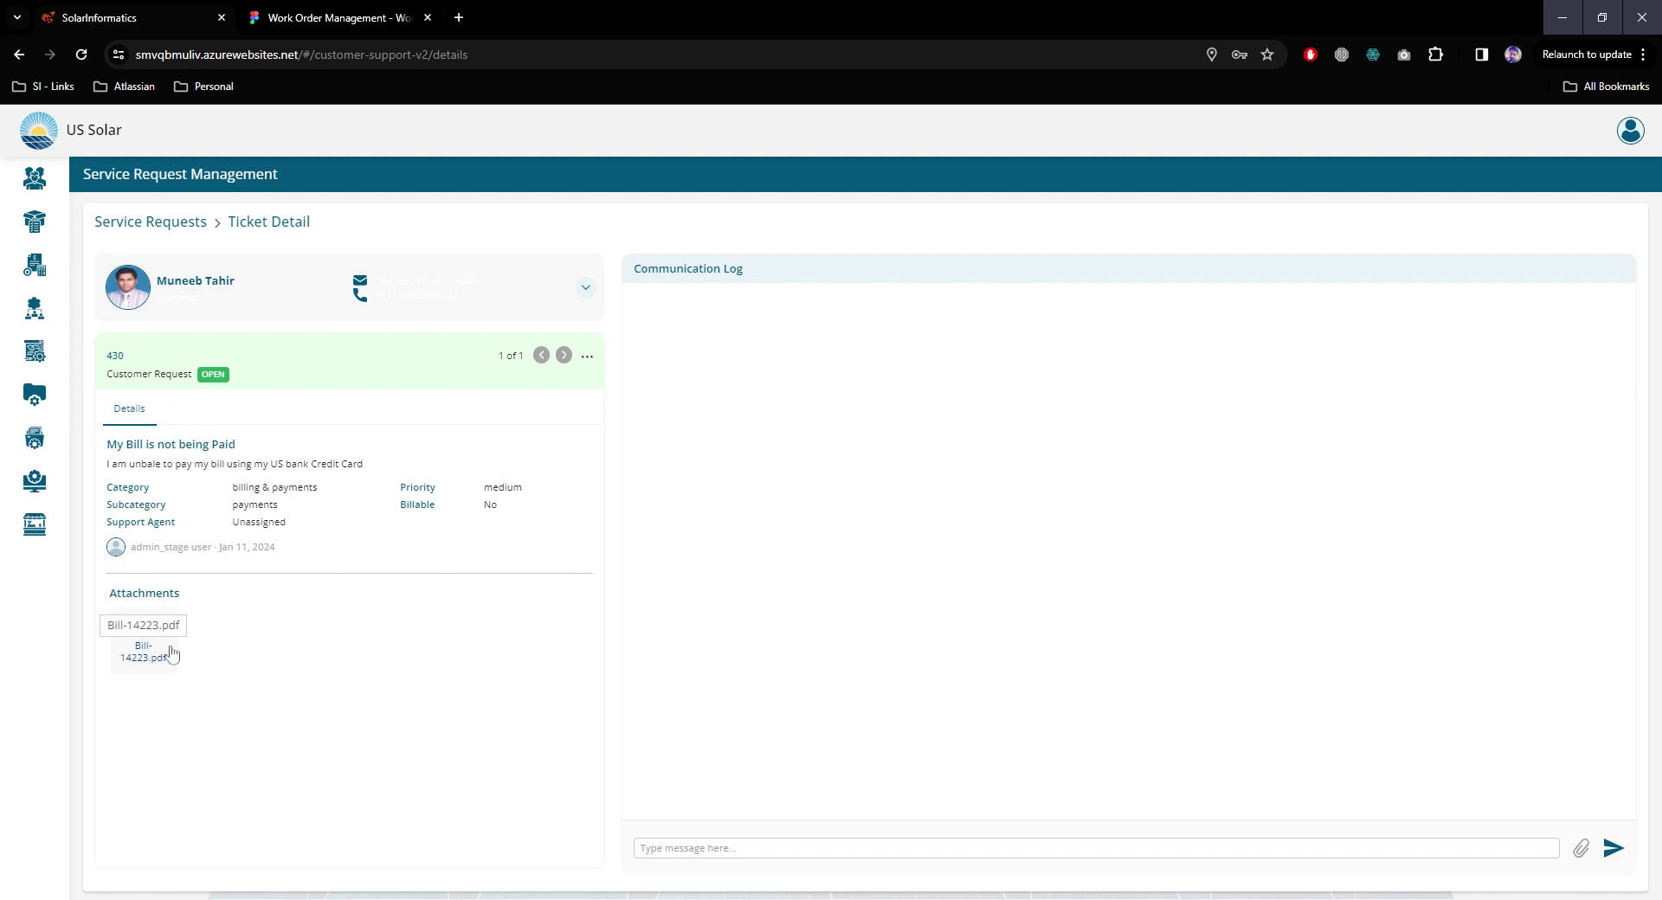
{"action": "left_click", "coordinate": [586, 291]}
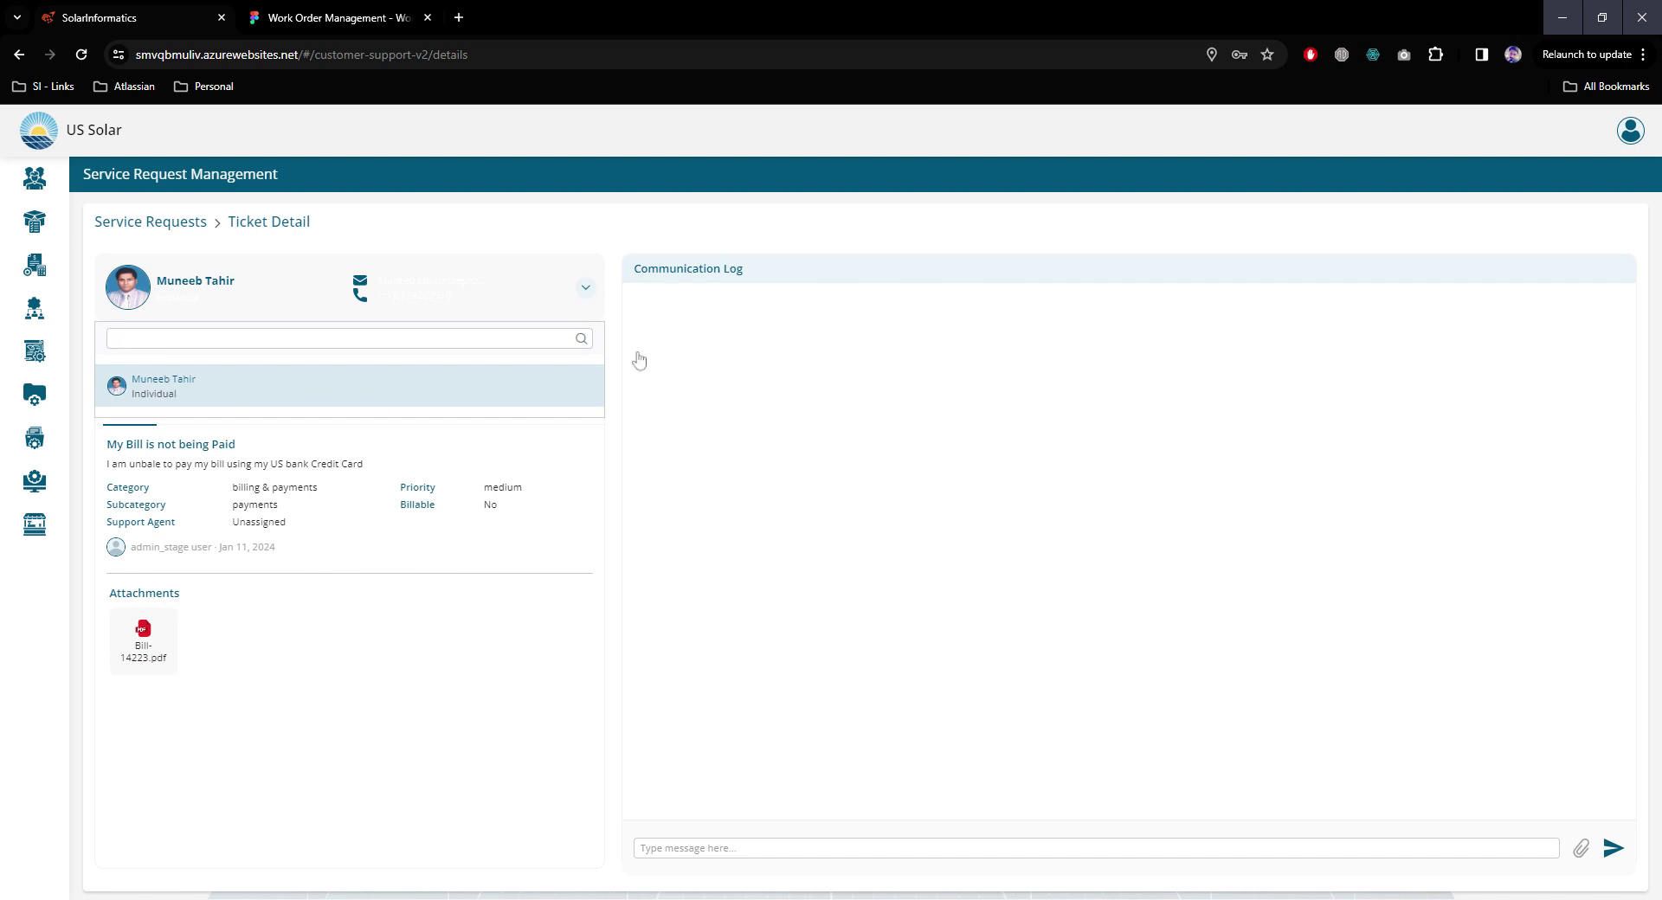
{"action": "left_click", "coordinate": [587, 295]}
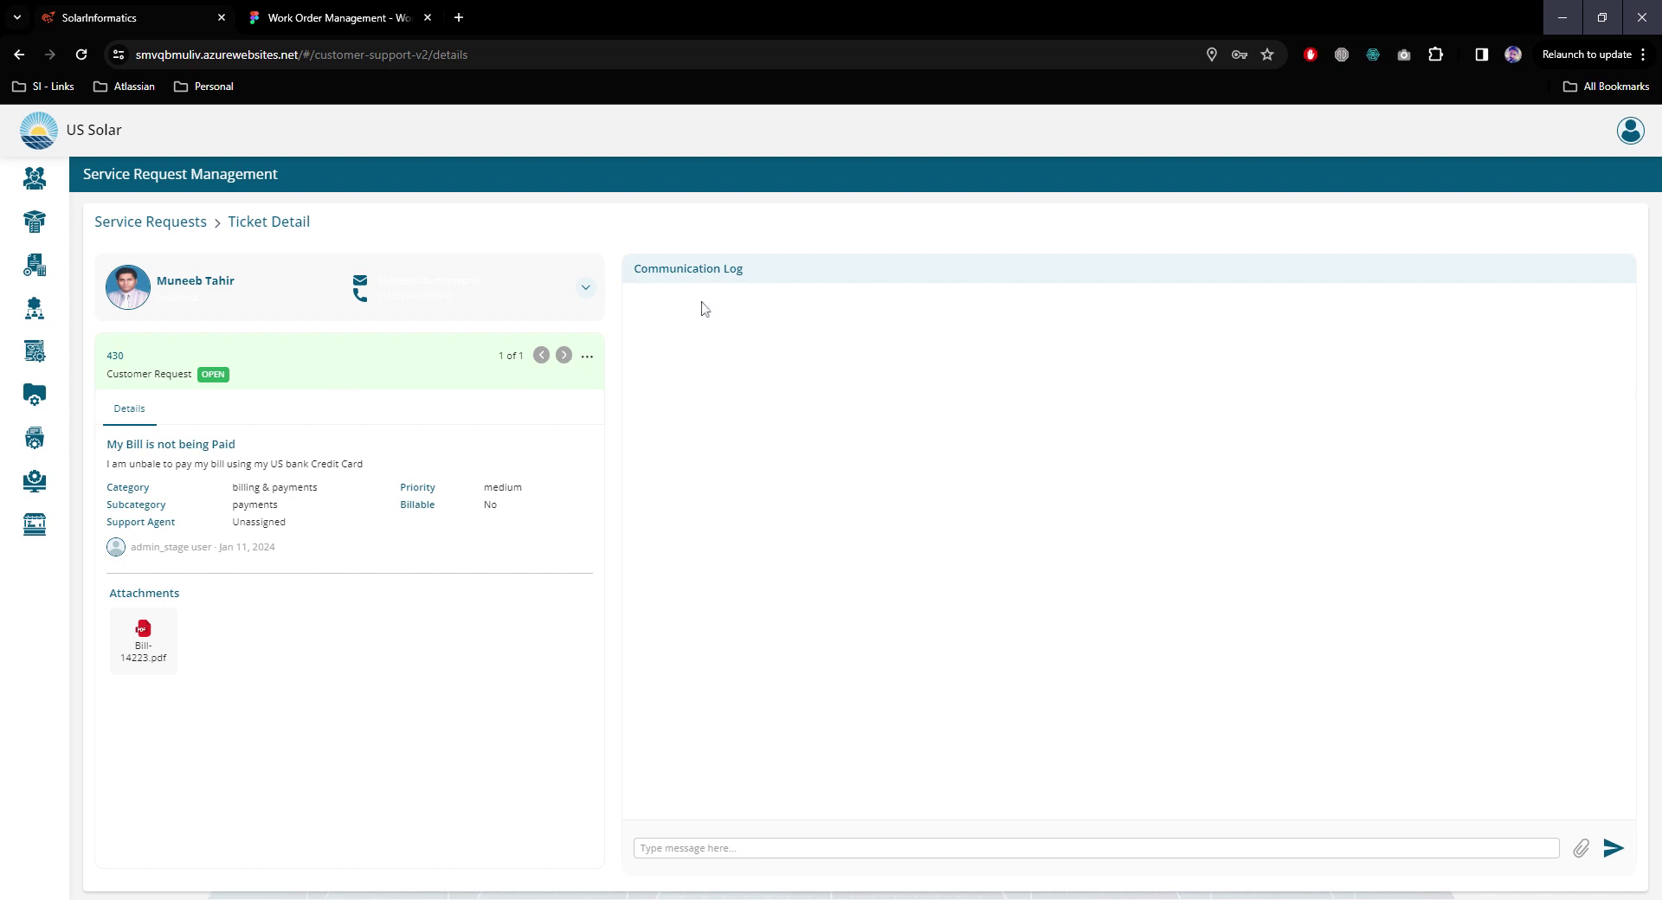
{"action": "left_click_drag", "start_coordinate": [686, 270], "coordinate": [791, 268]}
{"action": "left_click", "coordinate": [823, 241]}
{"action": "left_click", "coordinate": [1585, 849]}
{"action": "key", "text": "Escape"}
{"action": "left_click", "coordinate": [151, 221]}
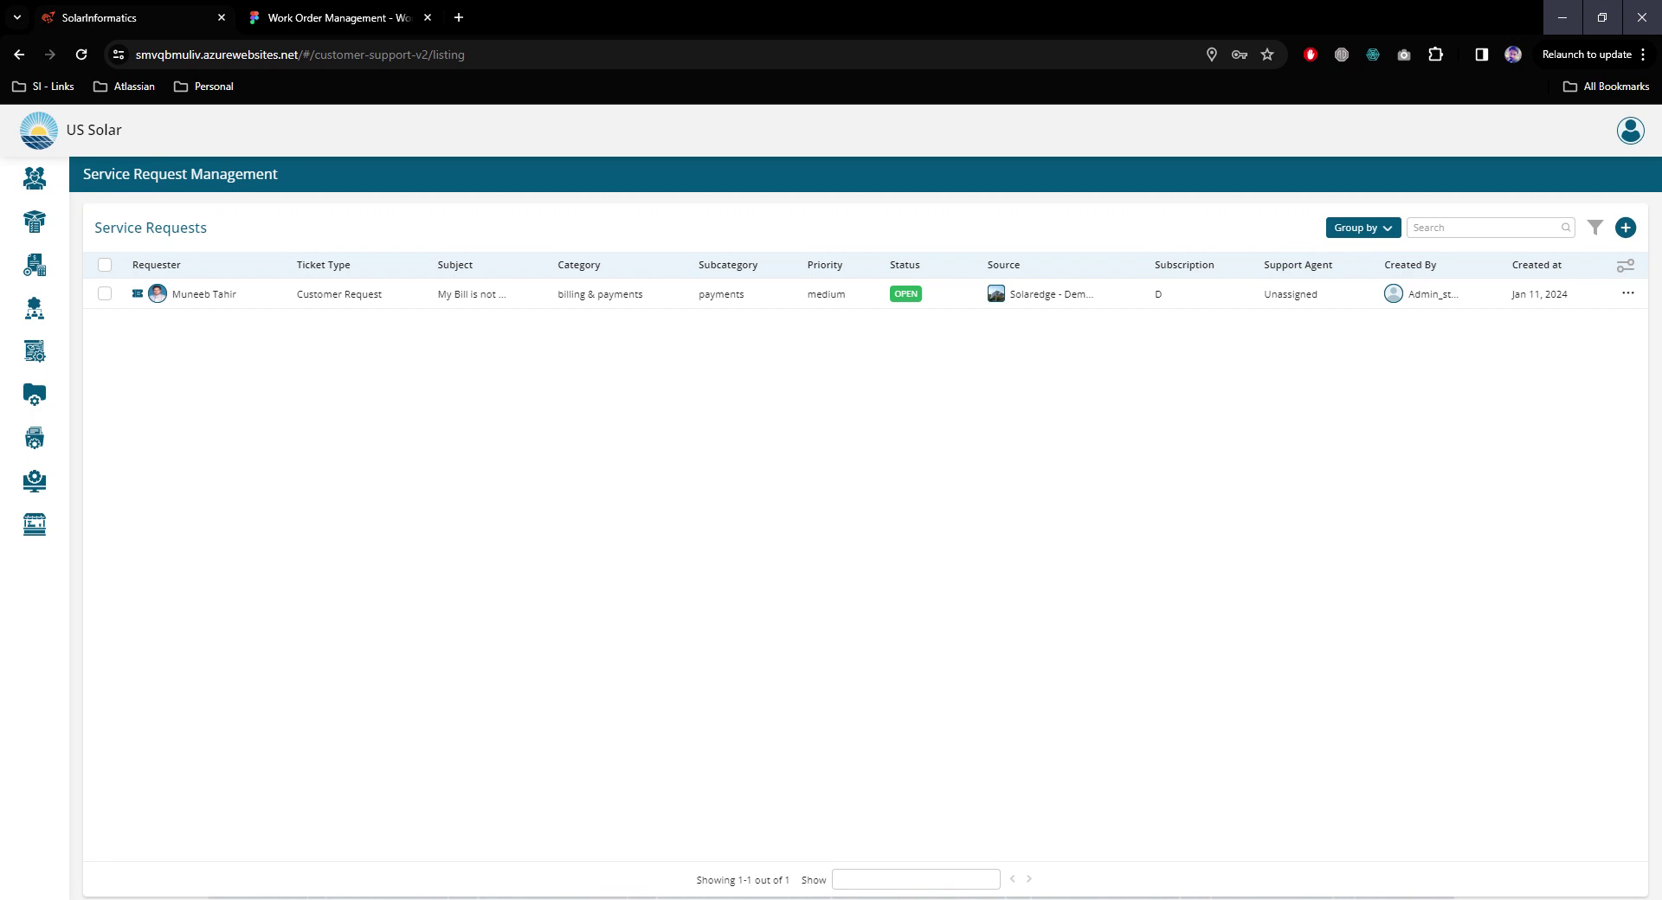
Step: View the bulk Assign Support Agents form for the customer request, cancel it, and check the list's grouping options
{"action": "left_click", "coordinate": [105, 295]}
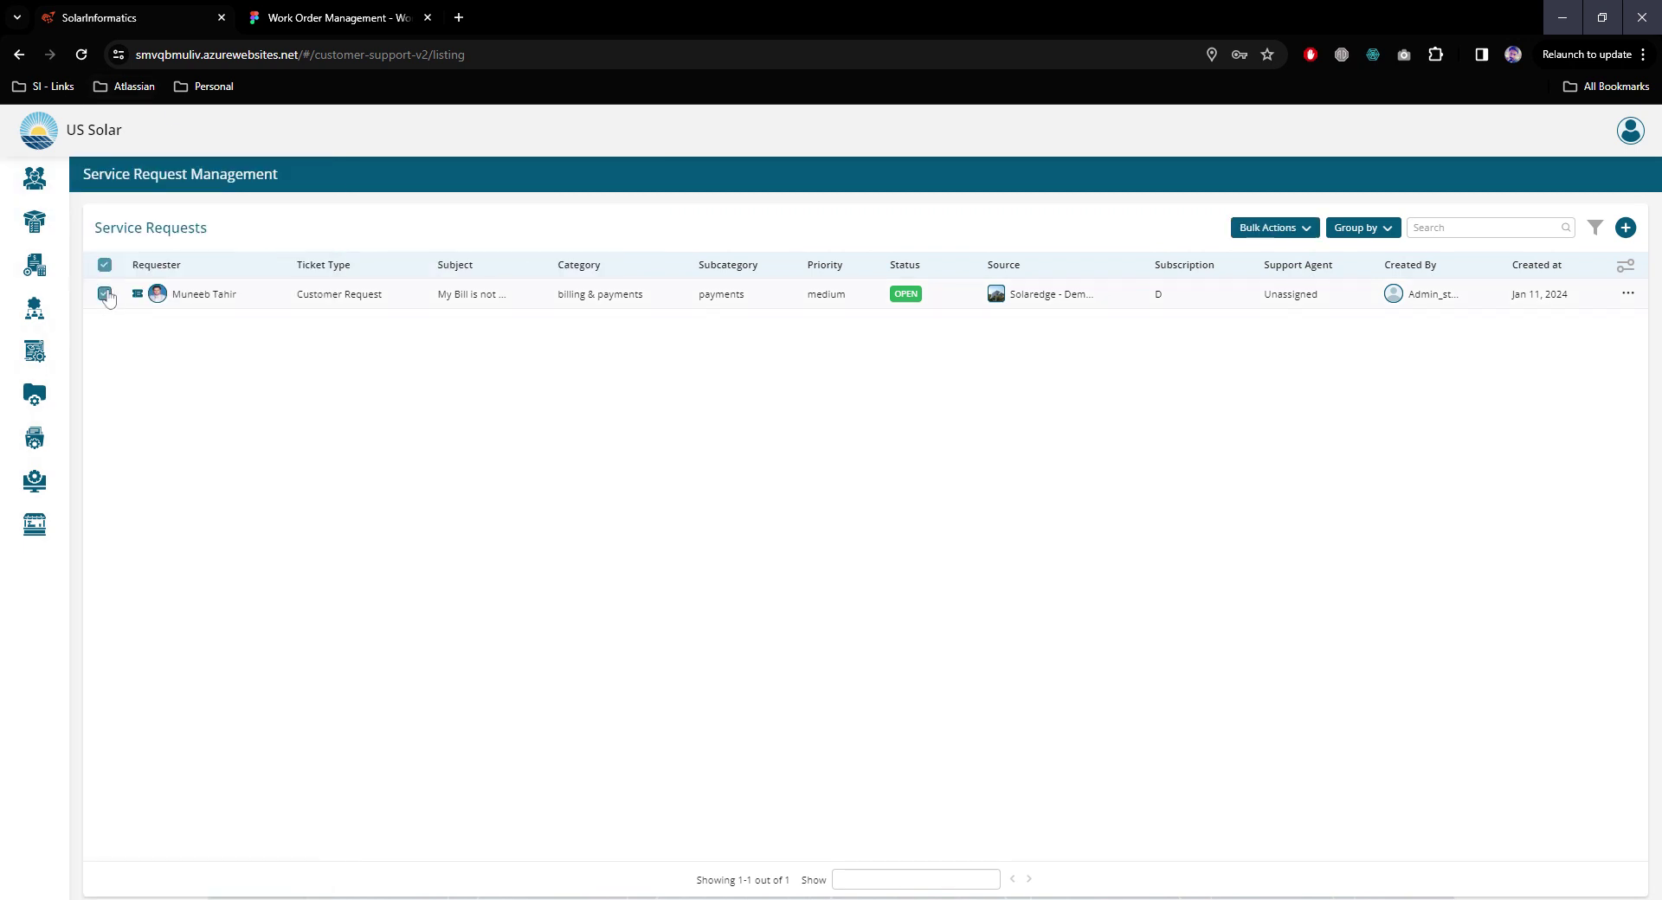
{"action": "left_click", "coordinate": [1266, 228]}
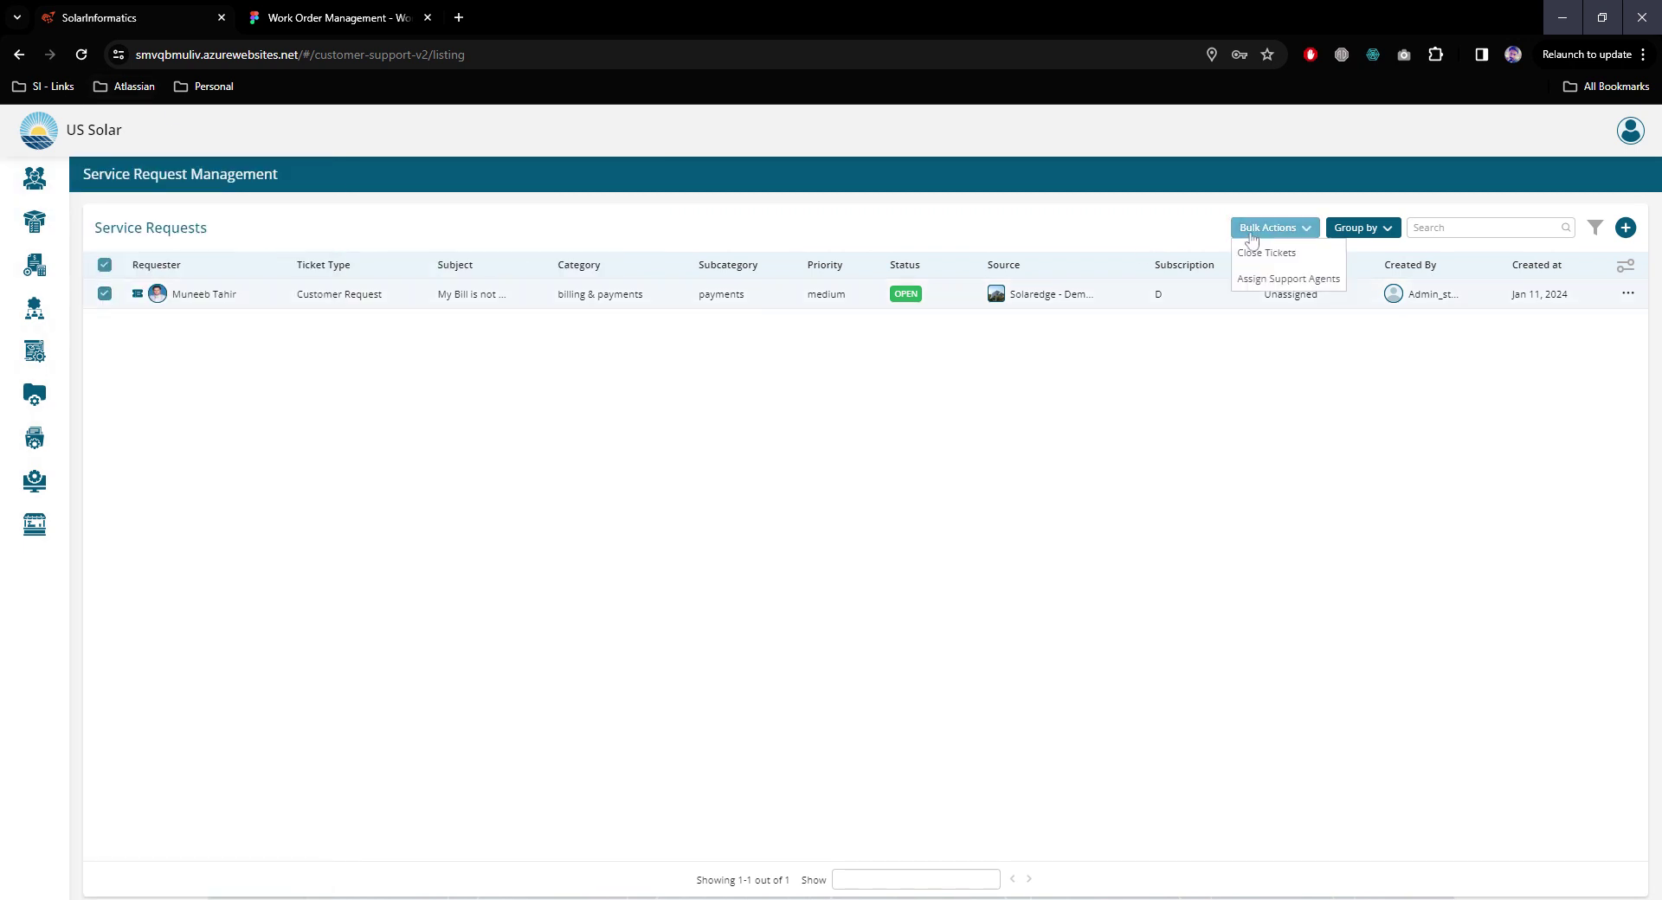
{"action": "left_click", "coordinate": [1272, 279]}
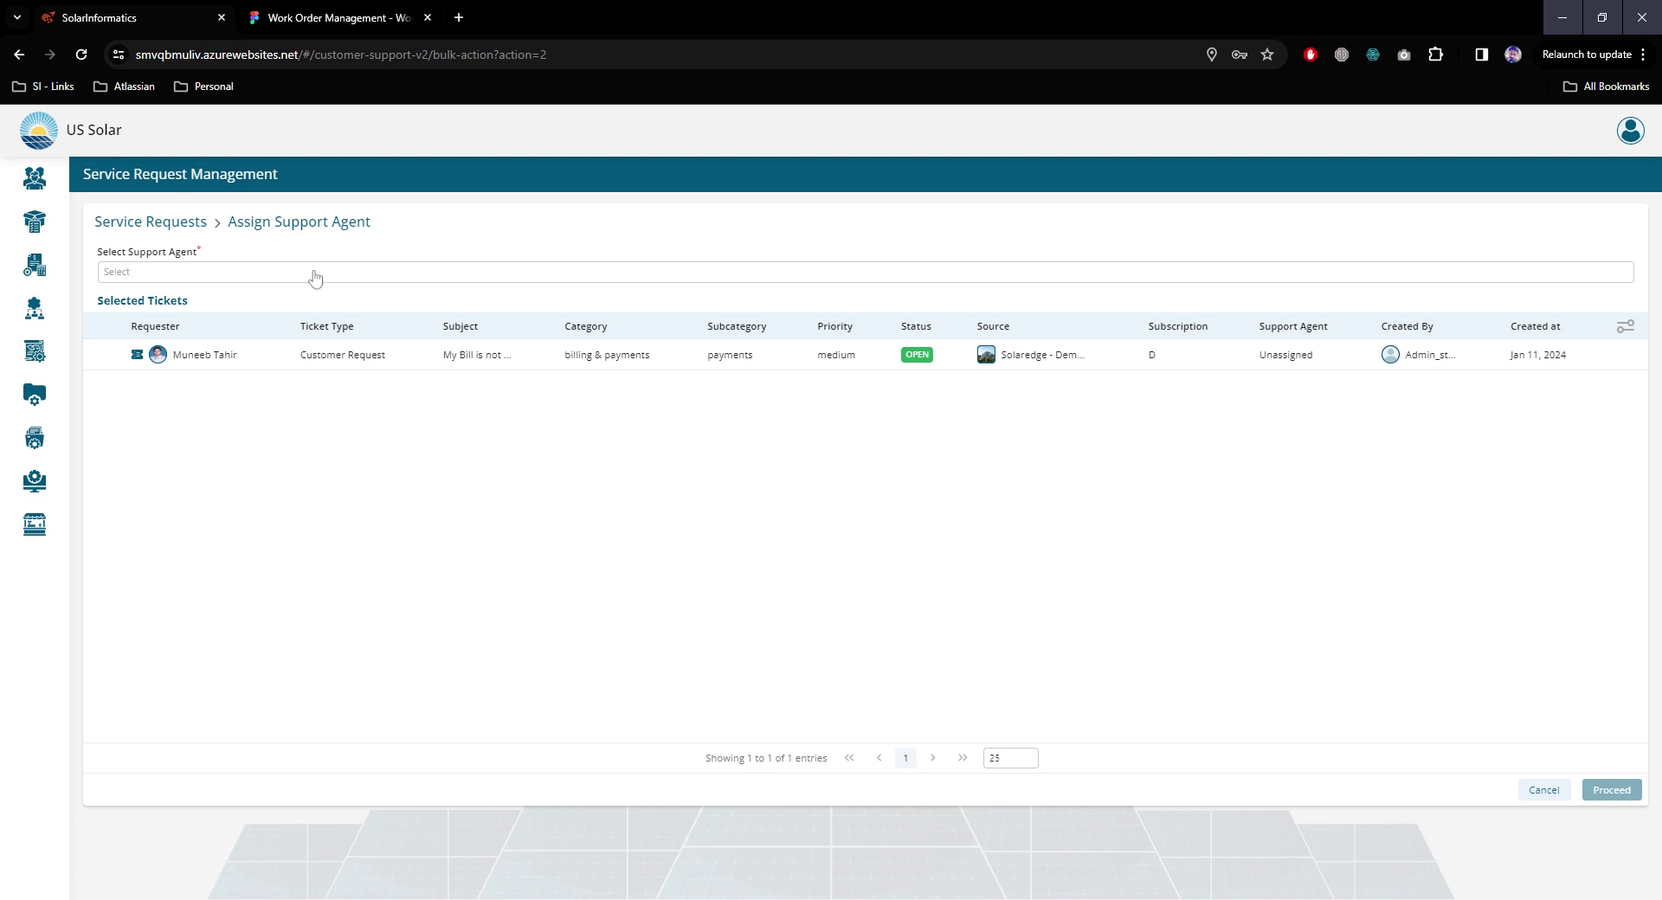
{"action": "left_click", "coordinate": [1543, 791]}
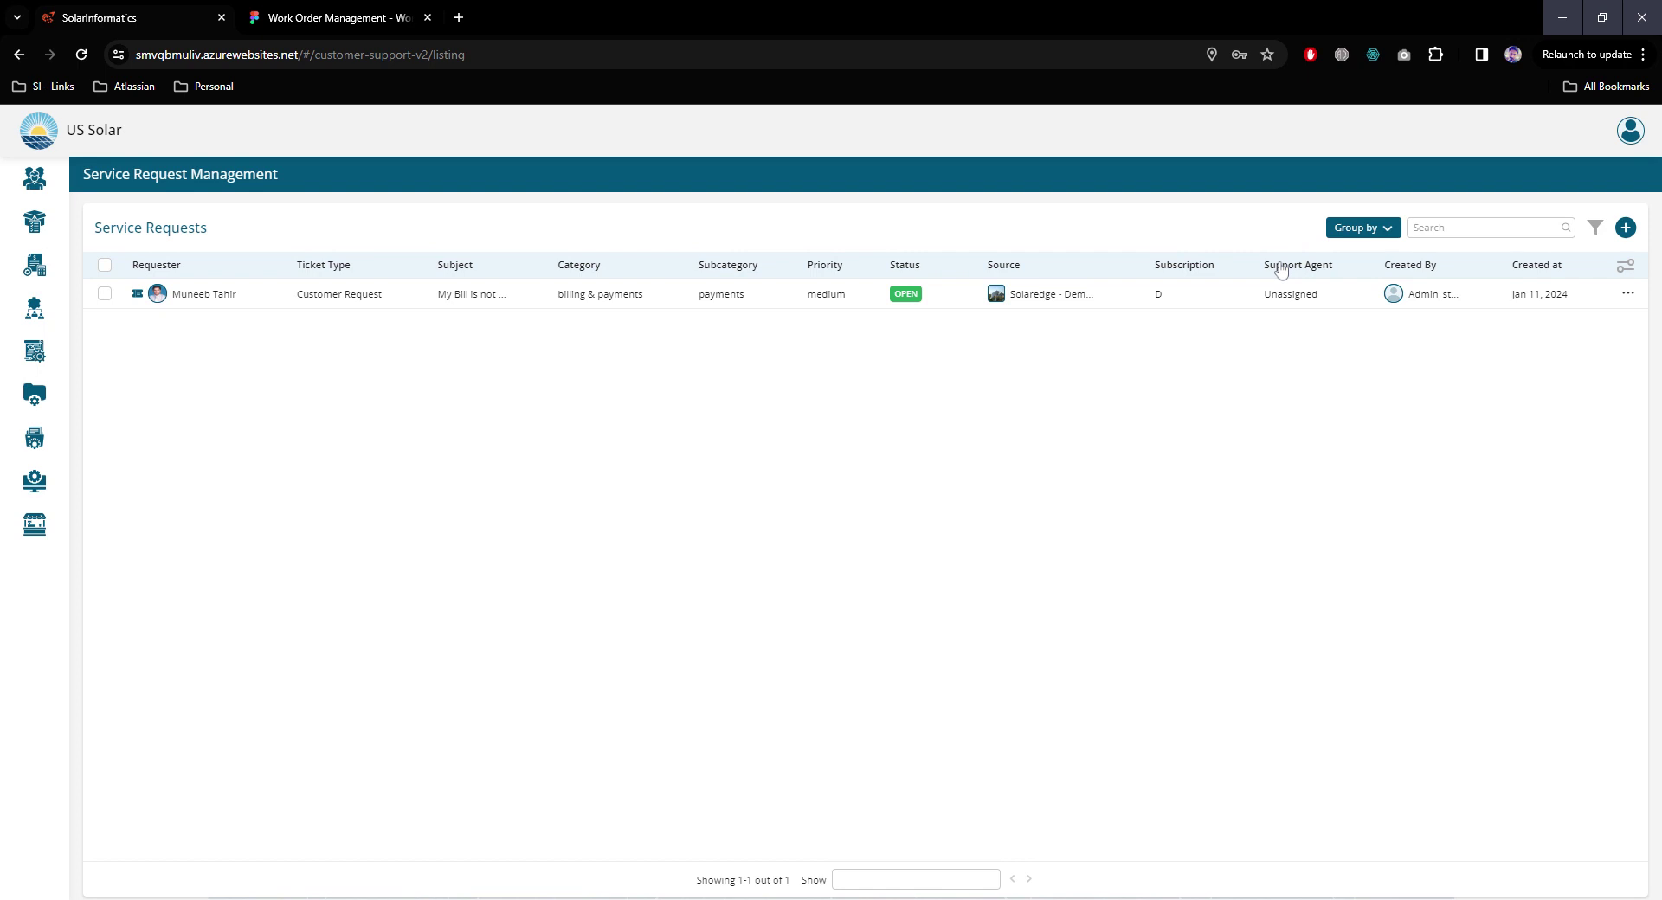
{"action": "left_click", "coordinate": [1355, 232]}
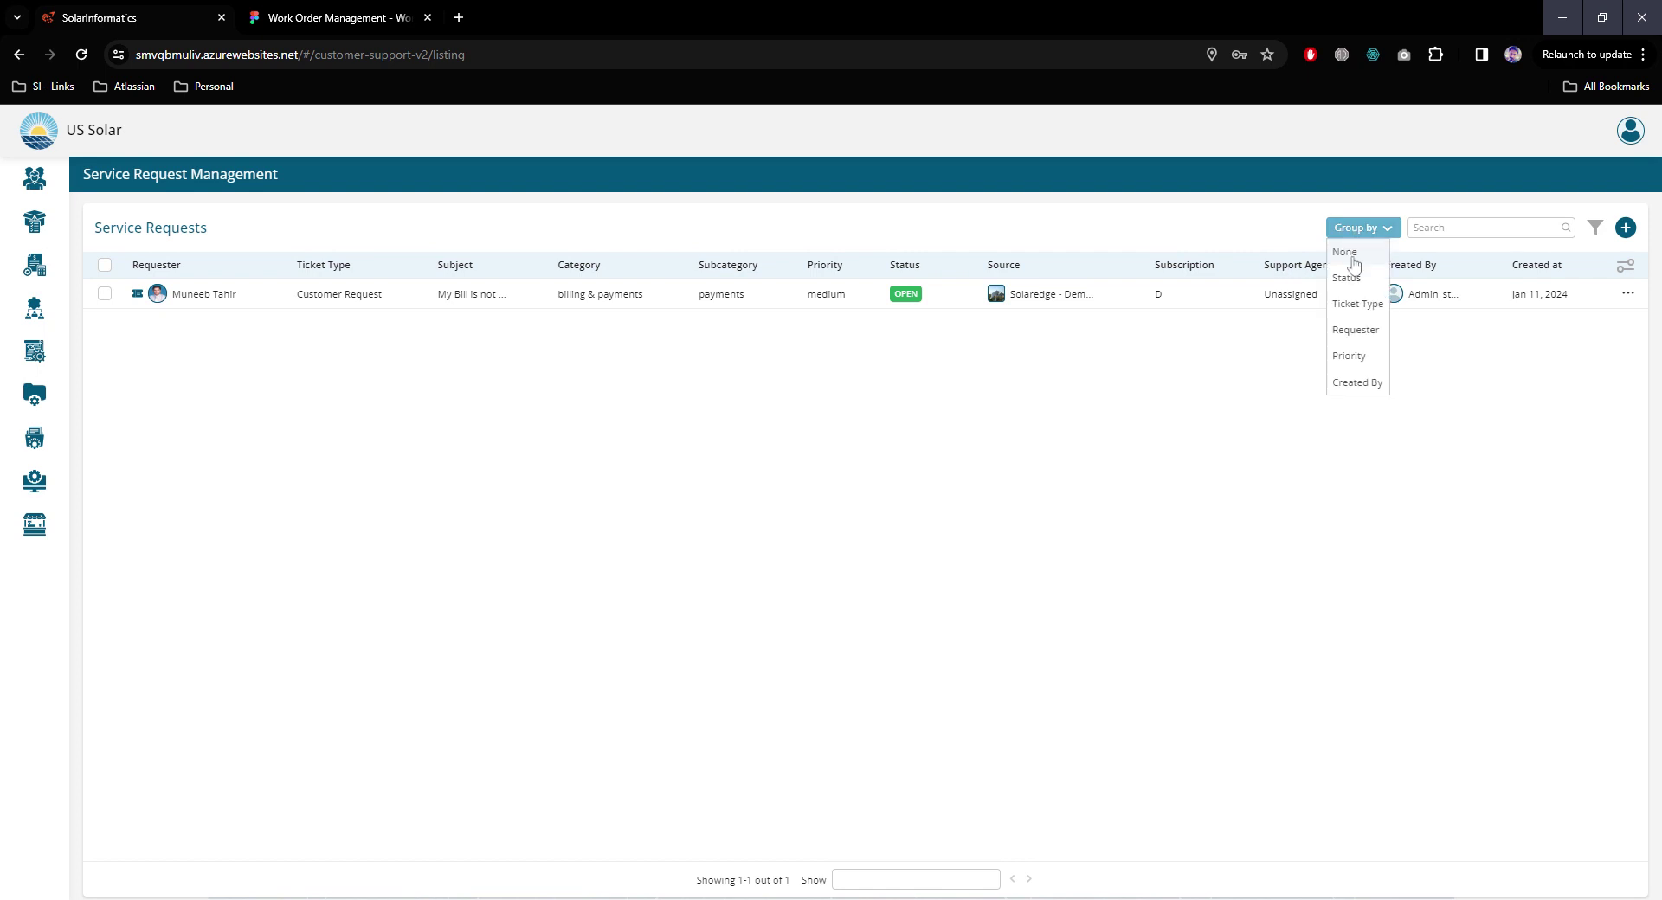
{"action": "left_click", "coordinate": [1203, 240]}
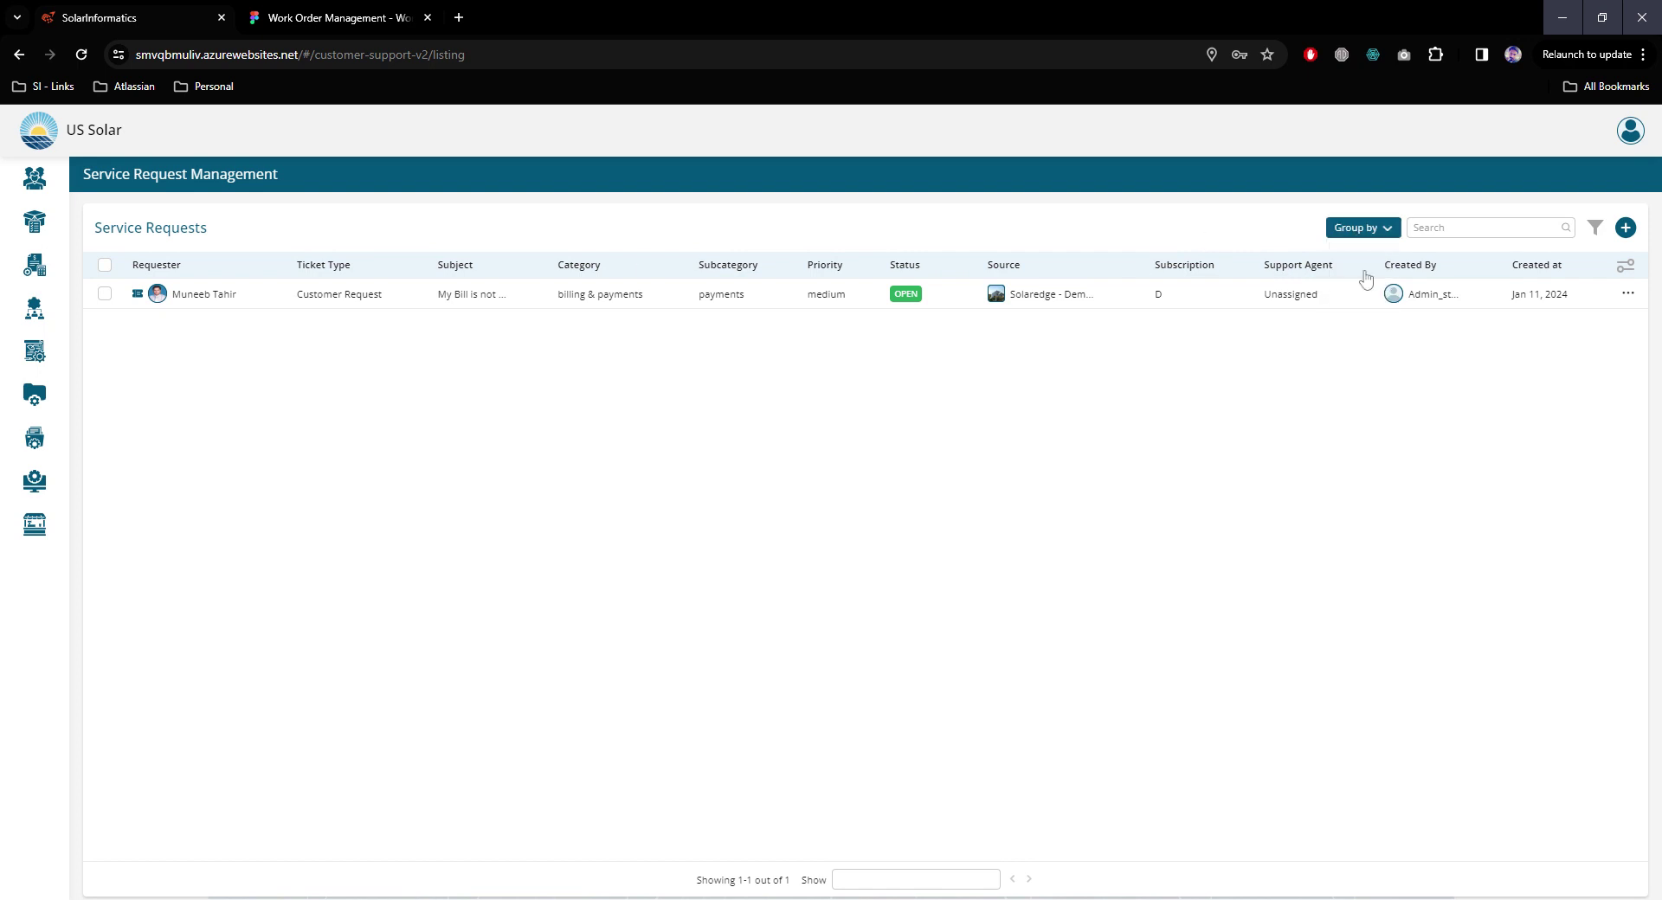
Step: Open the Close Ticket form for the customer request, examine its closure types, and cancel without closing the ticket
{"action": "left_click", "coordinate": [1627, 299]}
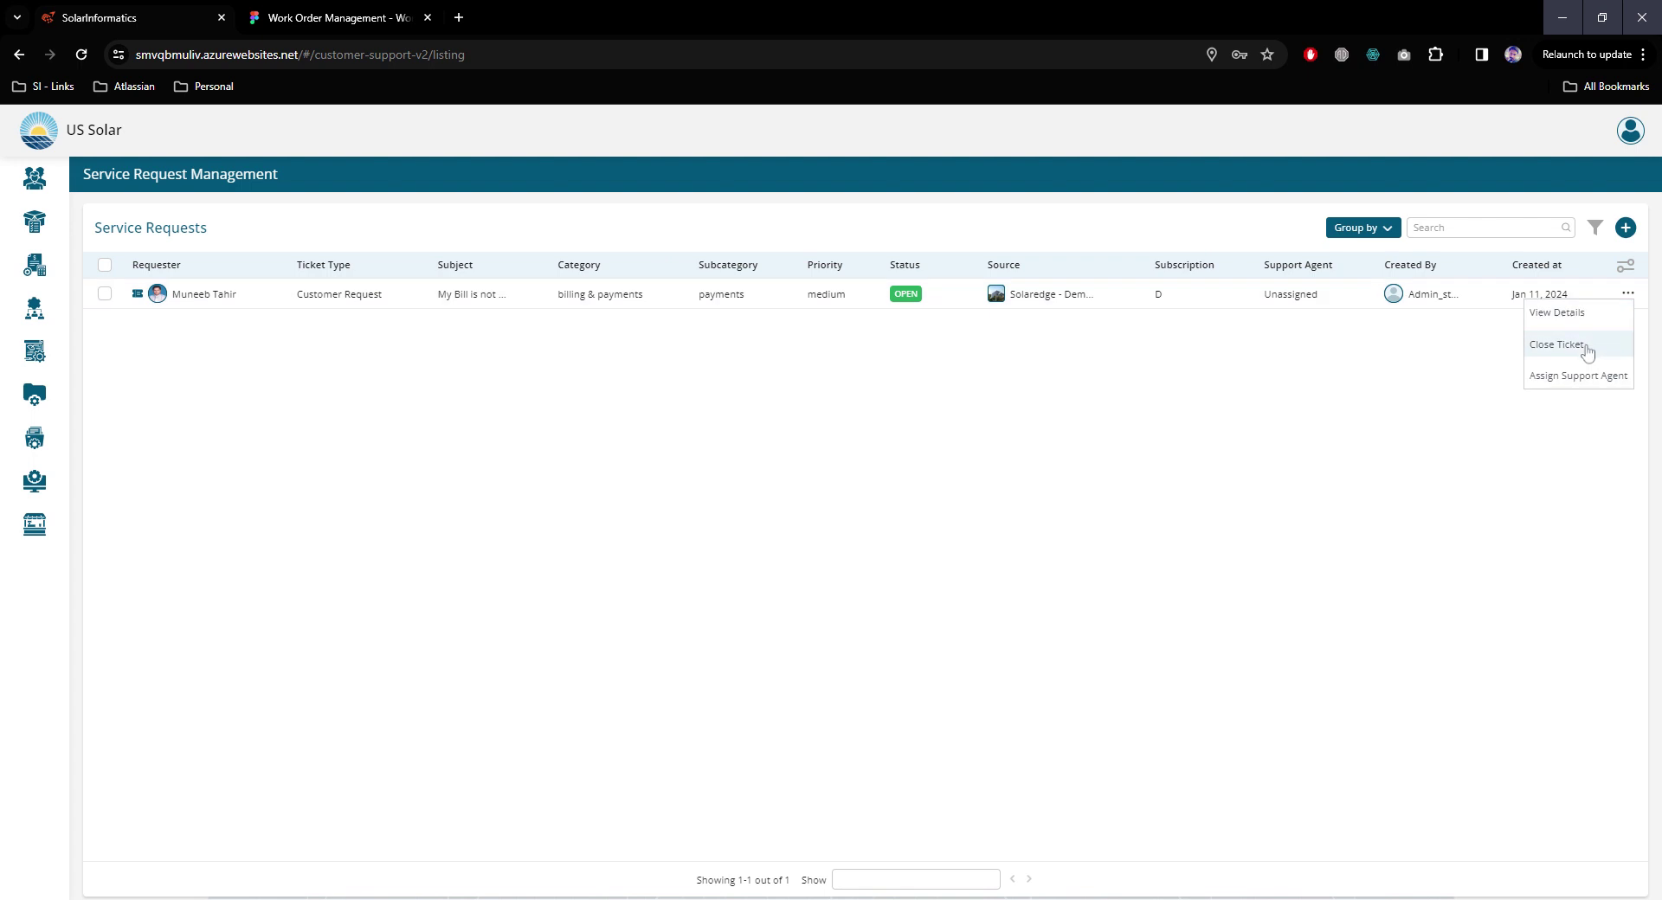
{"action": "left_click", "coordinate": [1557, 345]}
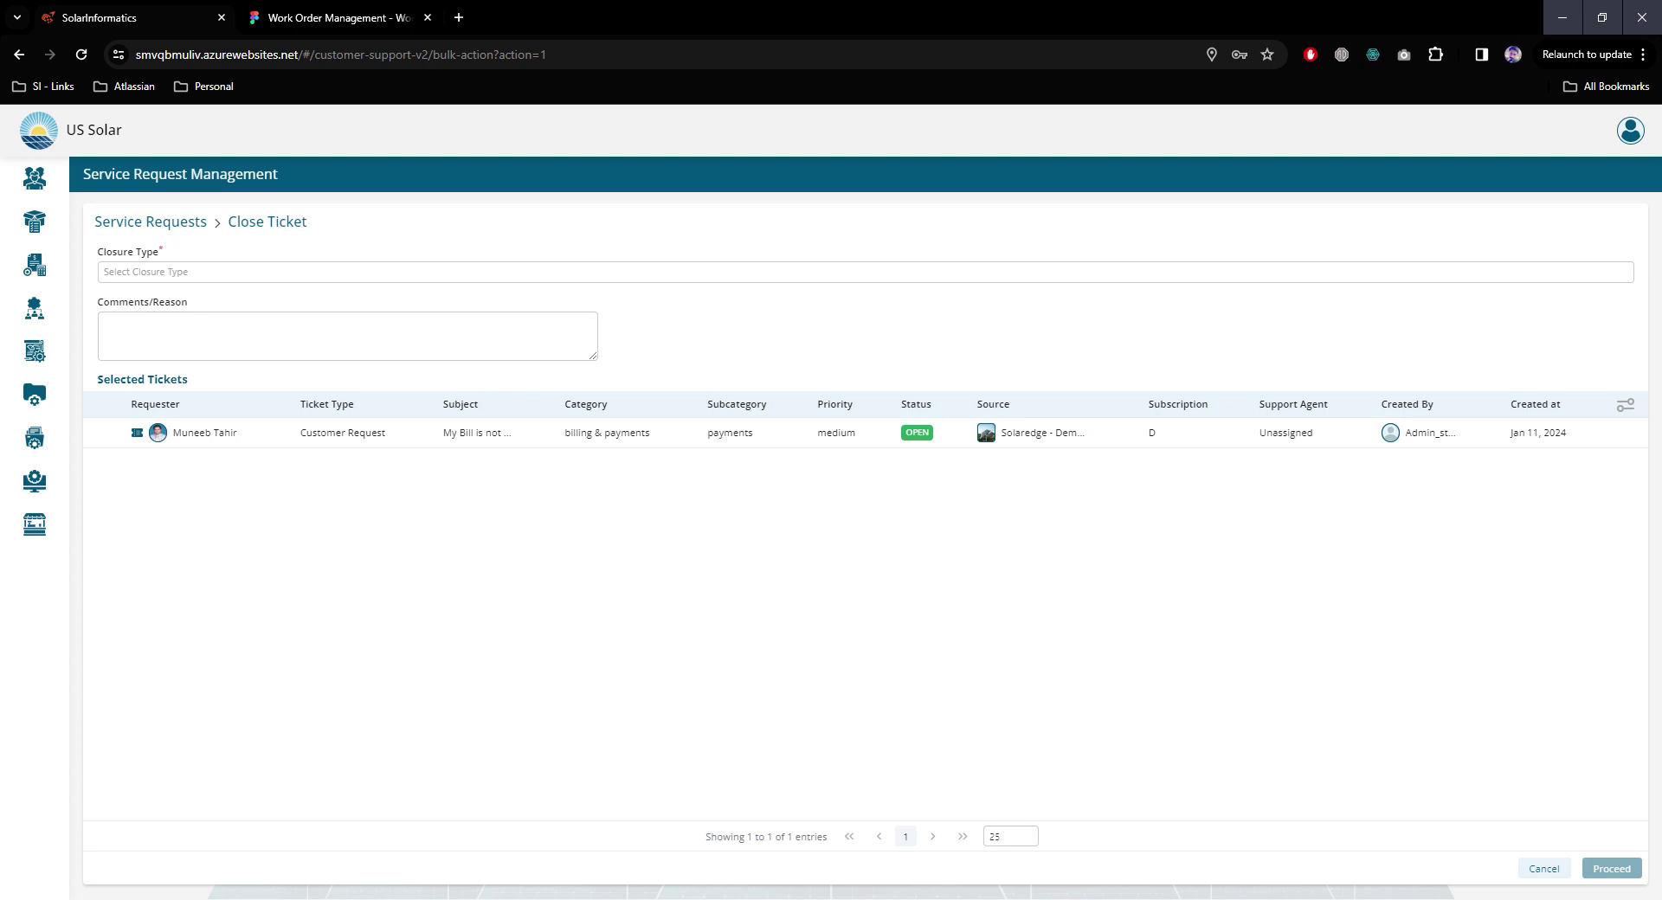
{"action": "left_click", "coordinate": [390, 337]}
{"action": "left_click", "coordinate": [286, 274]}
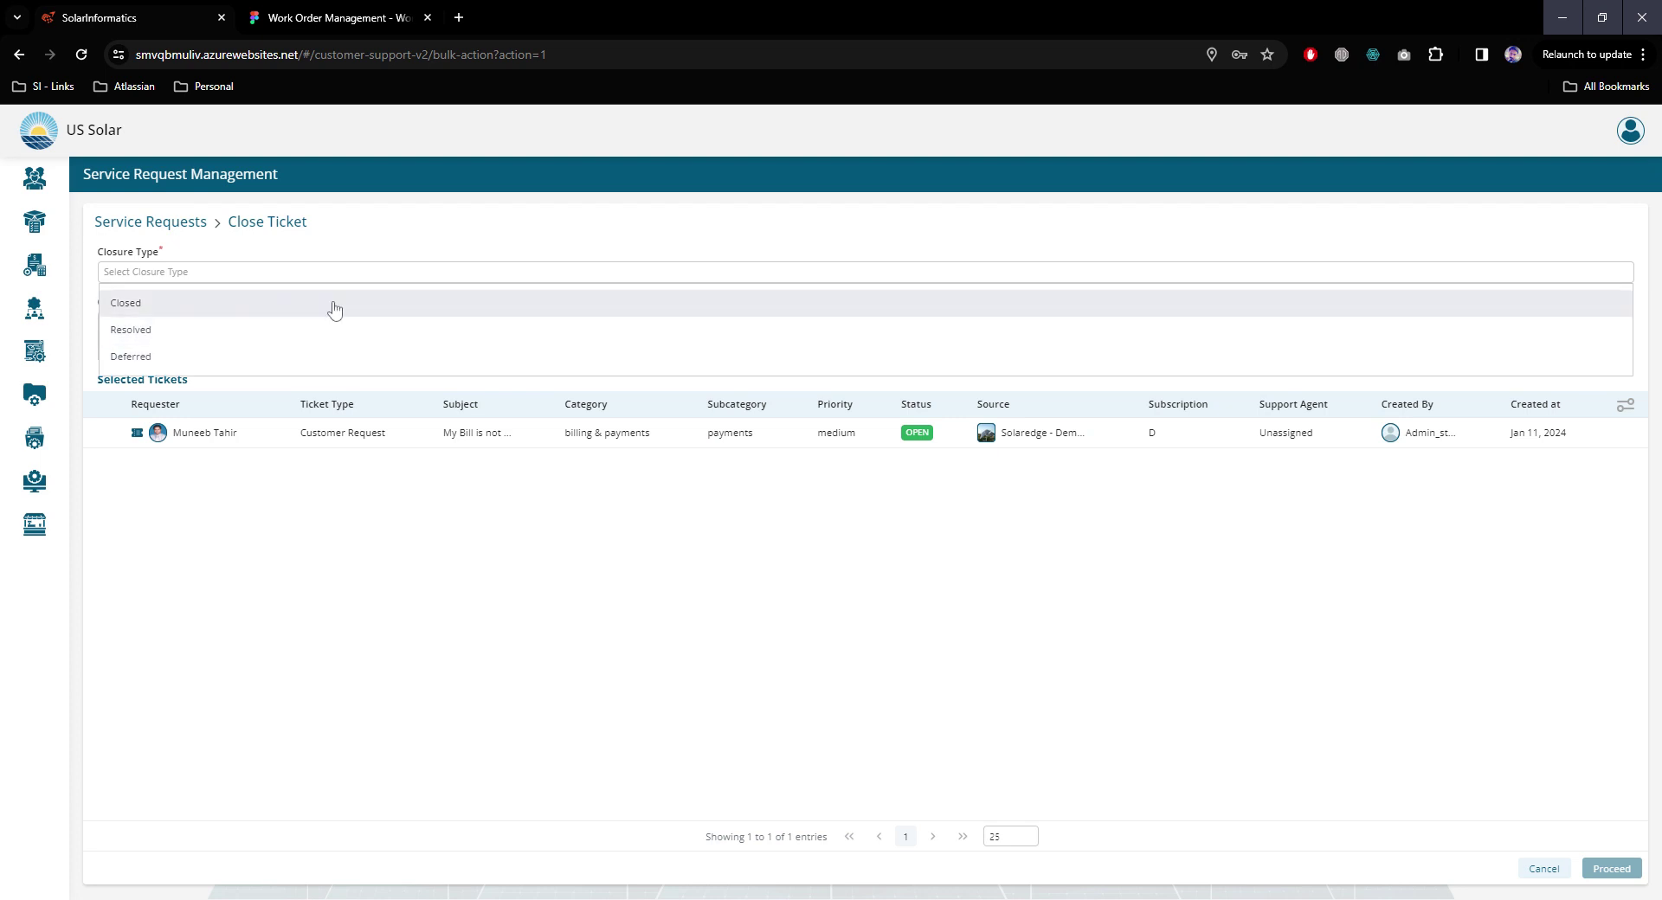
{"action": "left_click", "coordinate": [417, 601]}
{"action": "left_click", "coordinate": [1541, 870]}
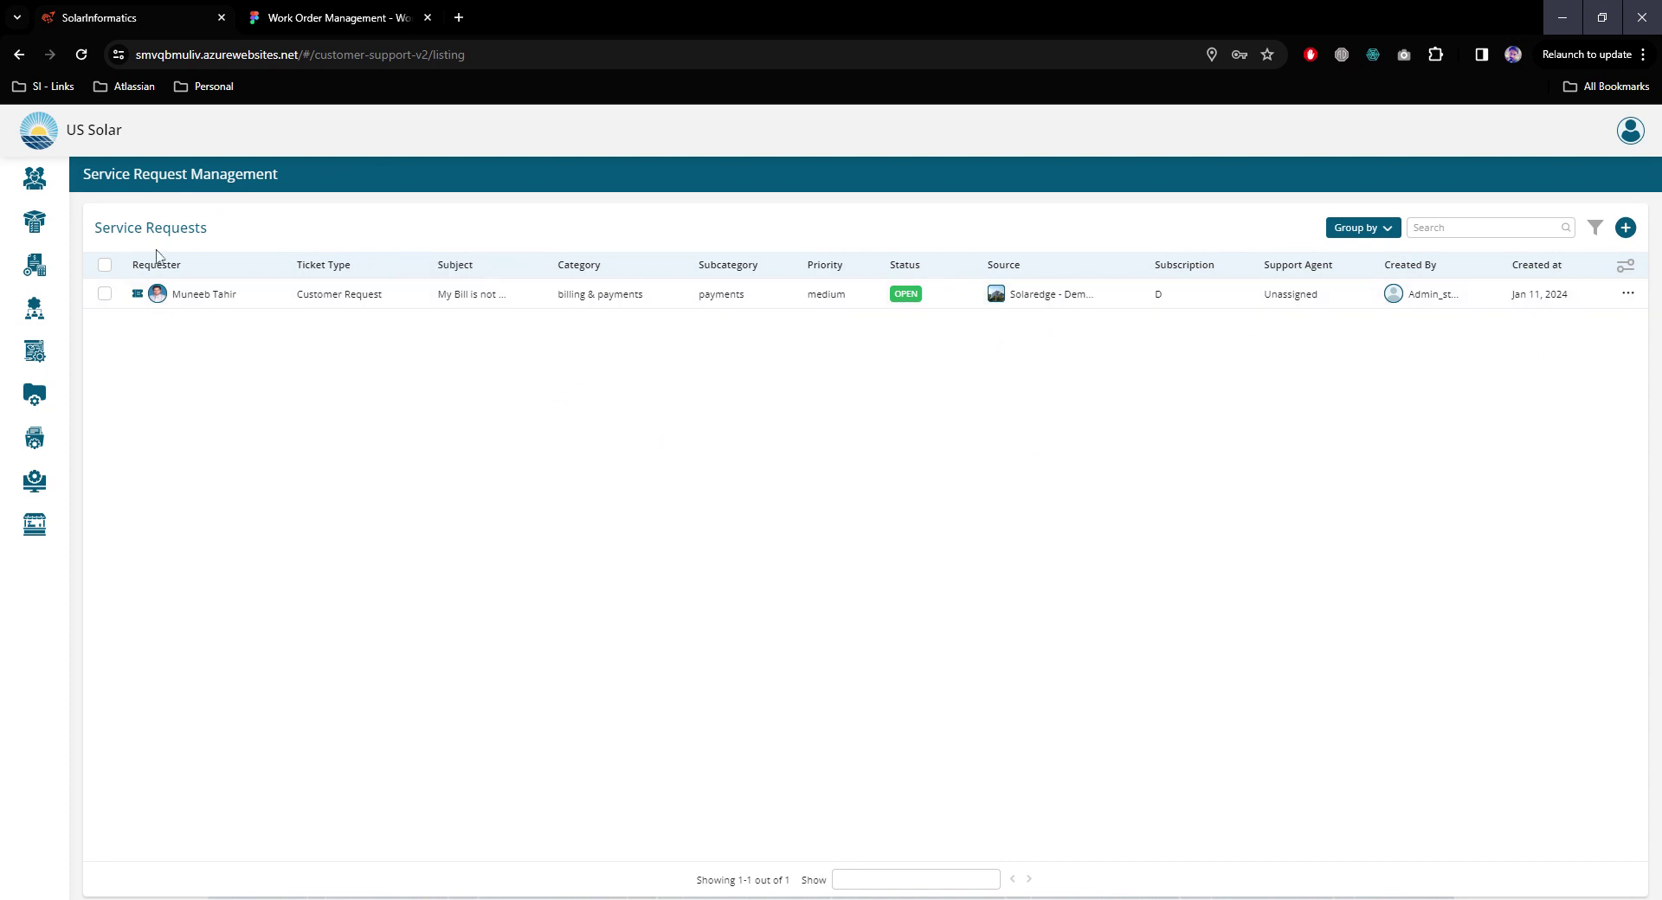
Step: Show the Work Order Management prototype in Figma full screen, review its Add New Work Order form, and return to the work orders list
{"action": "mouse_move", "coordinate": [282, 267]}
{"action": "mouse_move", "coordinate": [182, 310]}
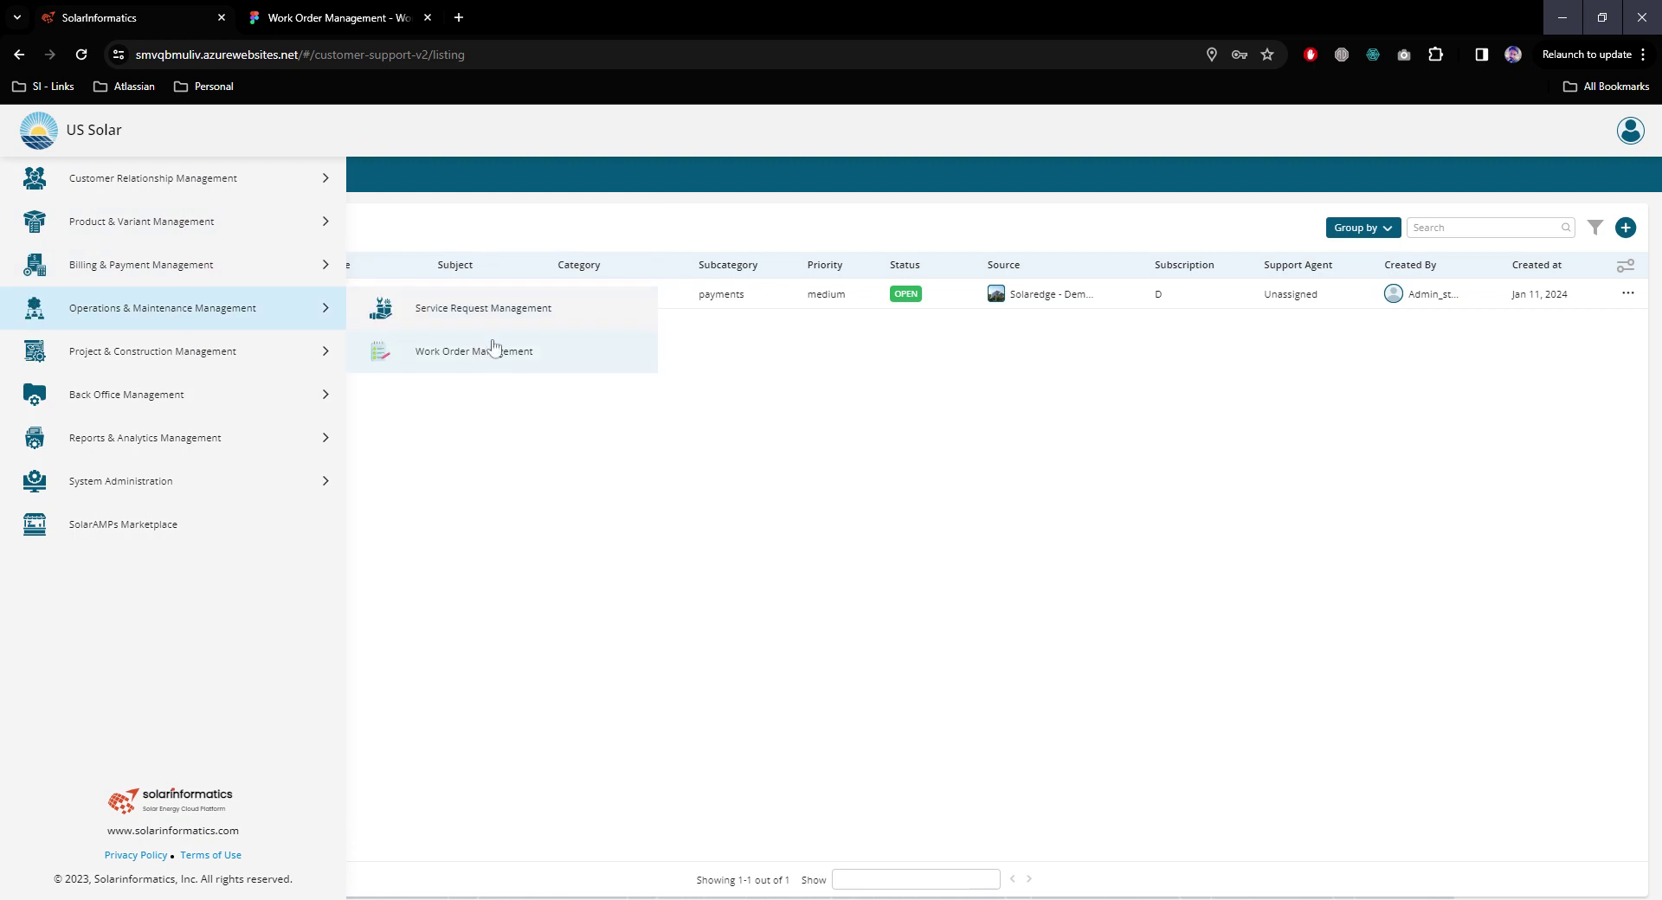
{"action": "left_click", "coordinate": [338, 22]}
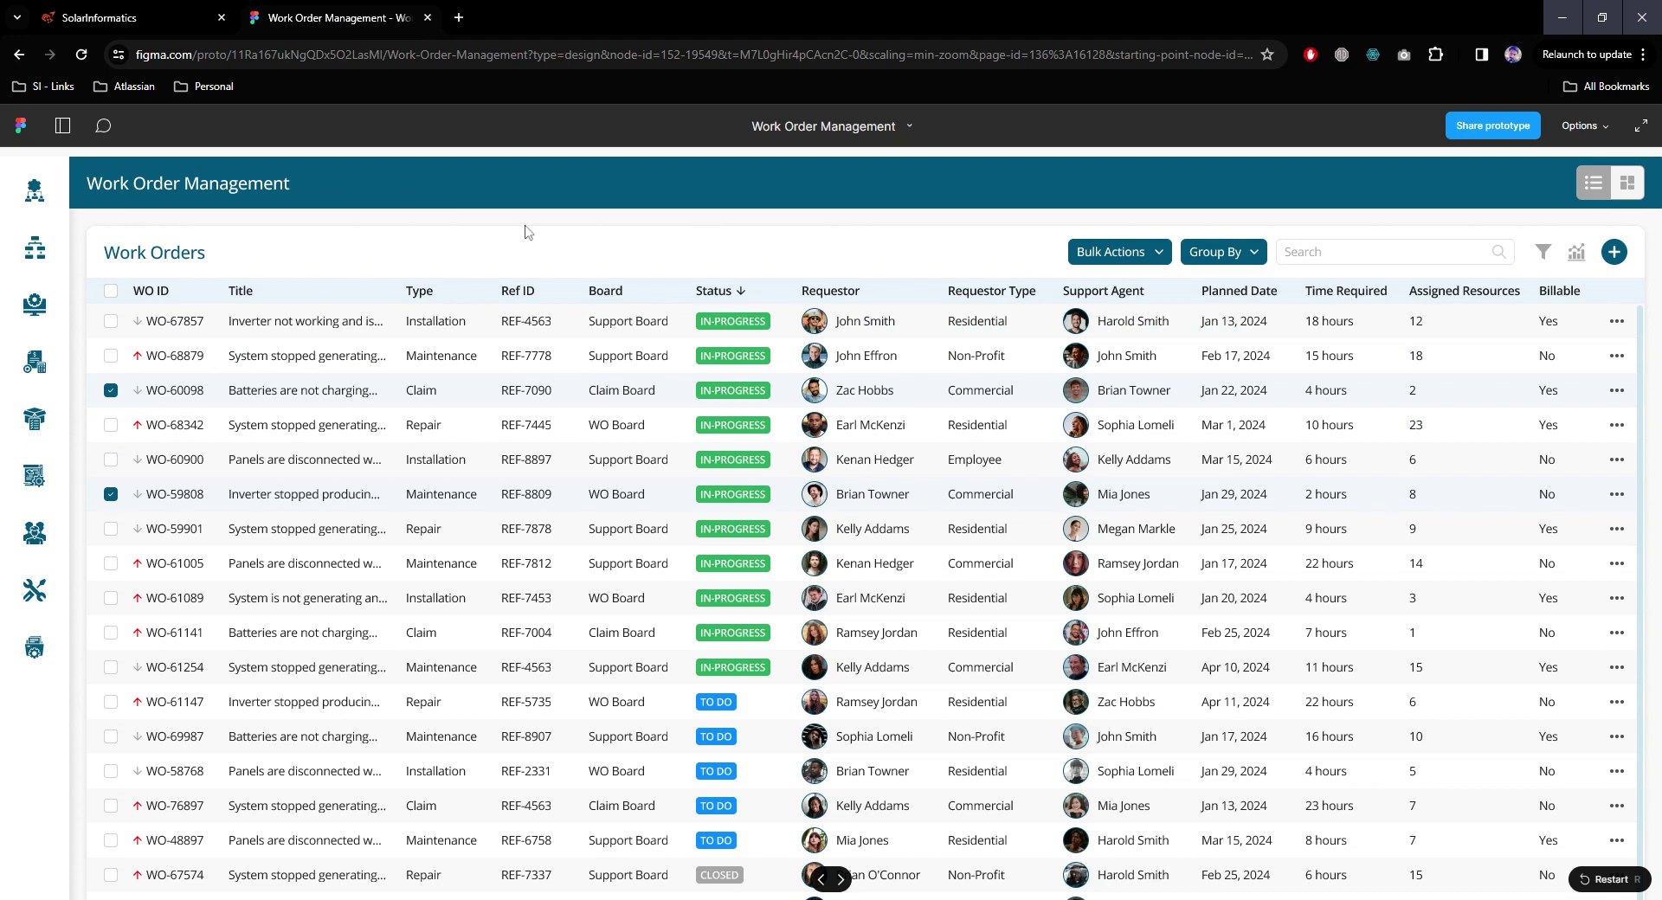
{"action": "left_click", "coordinate": [1641, 137]}
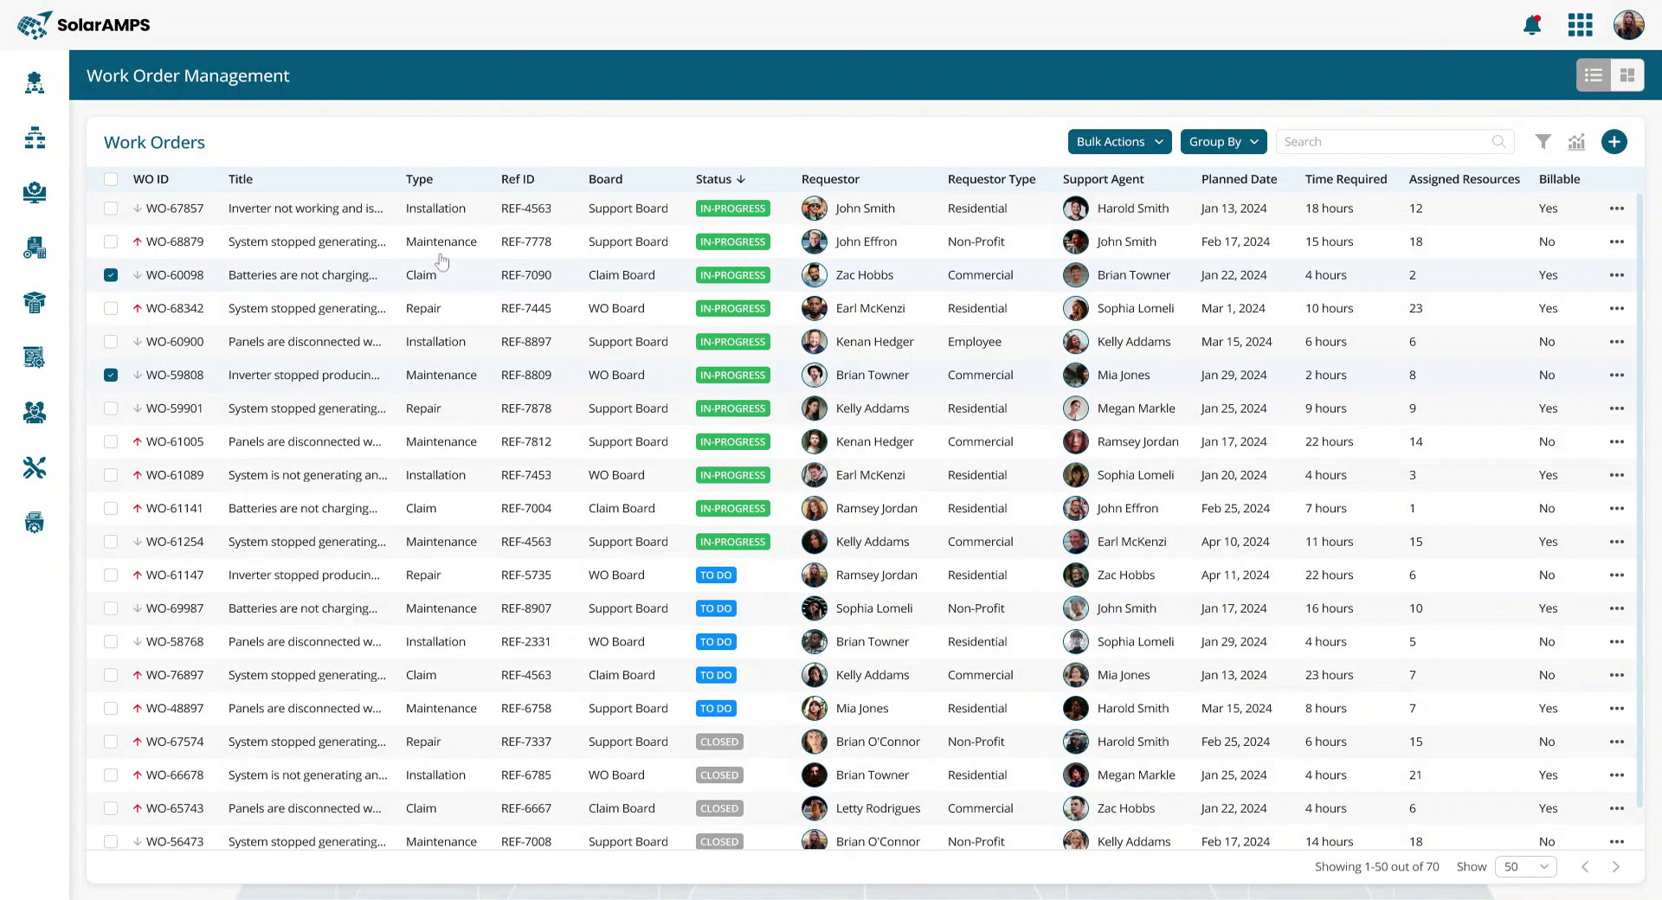
{"action": "left_click", "coordinate": [1624, 146]}
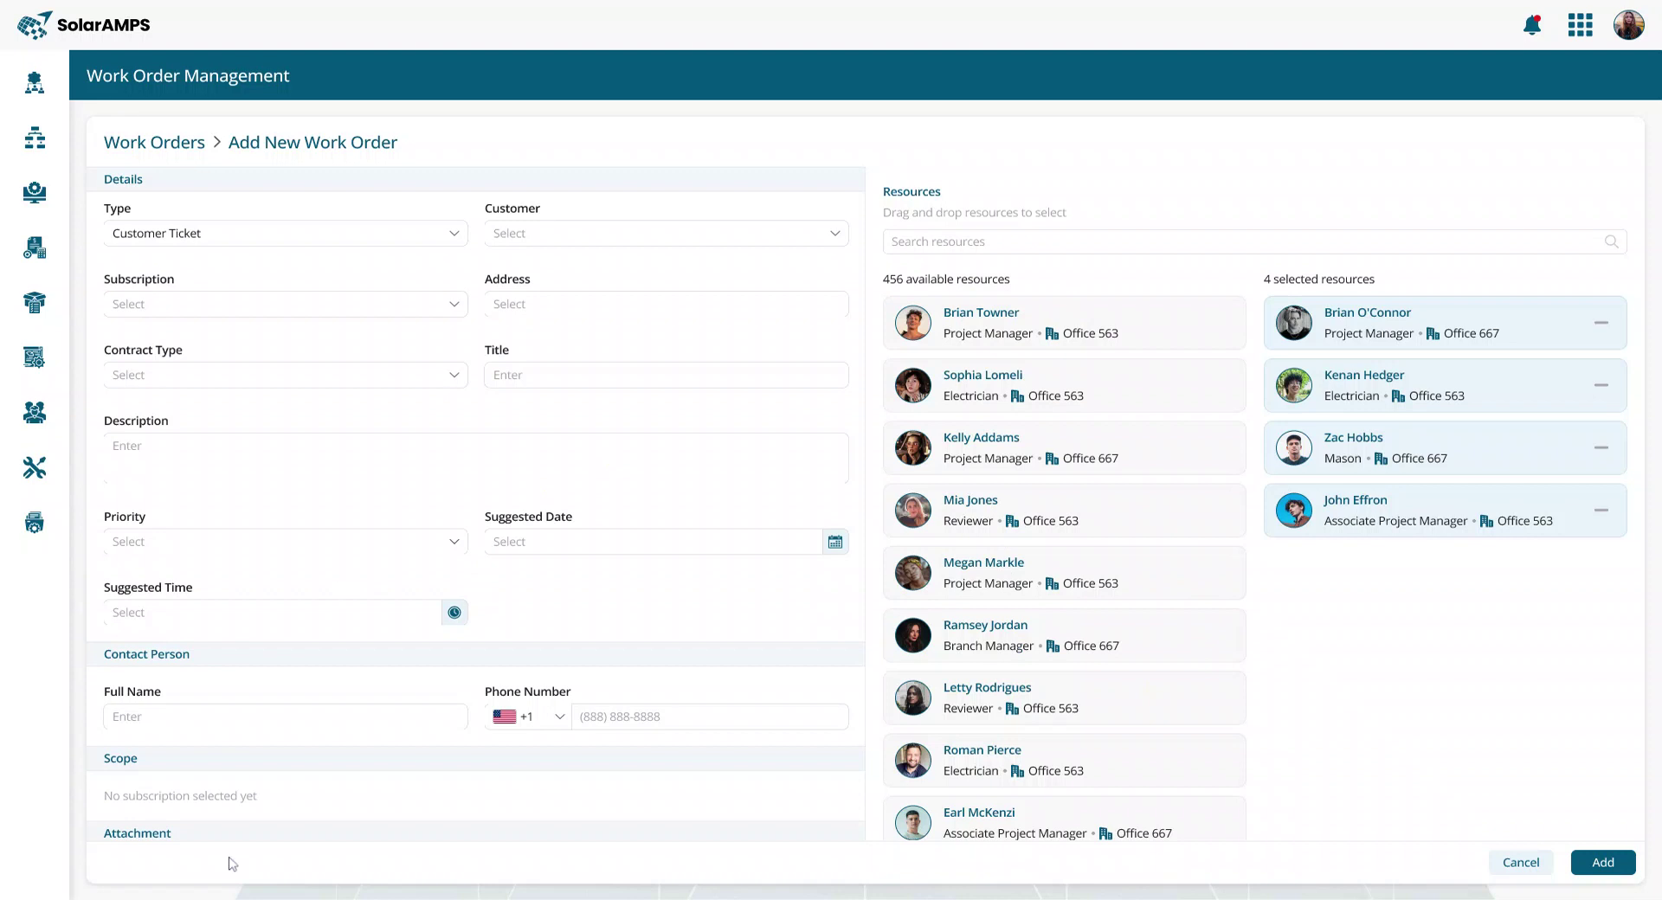
{"action": "left_click", "coordinate": [193, 146]}
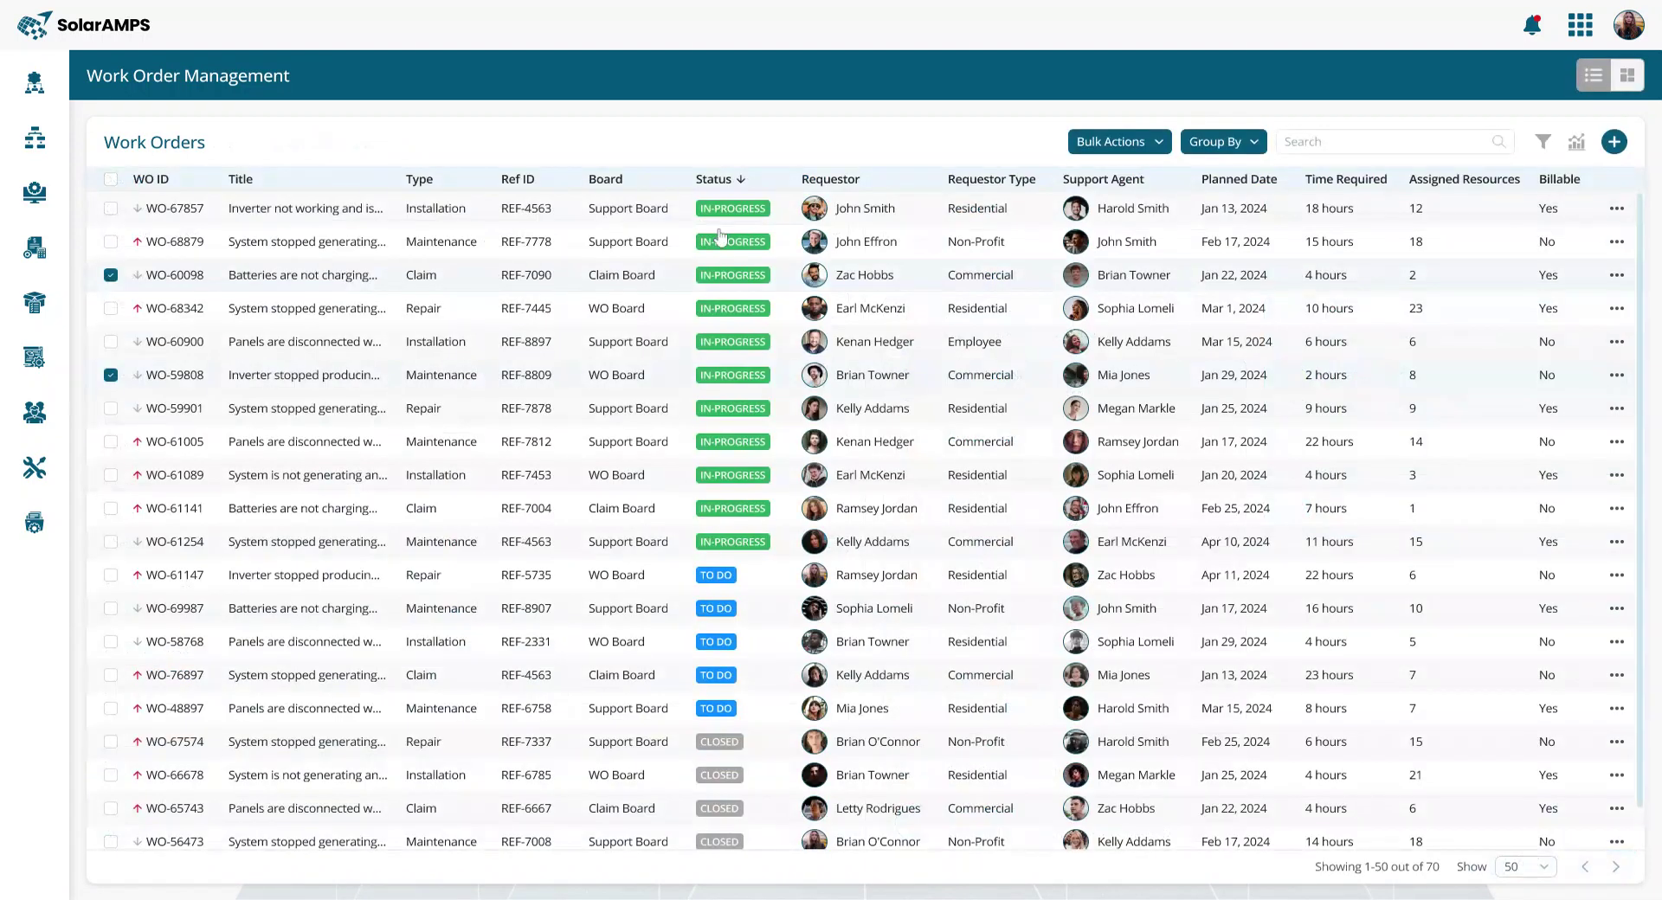
Step: Open the first work order's details and examine its requestor information, Communication Log, Attachments and Resources
{"action": "left_click", "coordinate": [258, 214]}
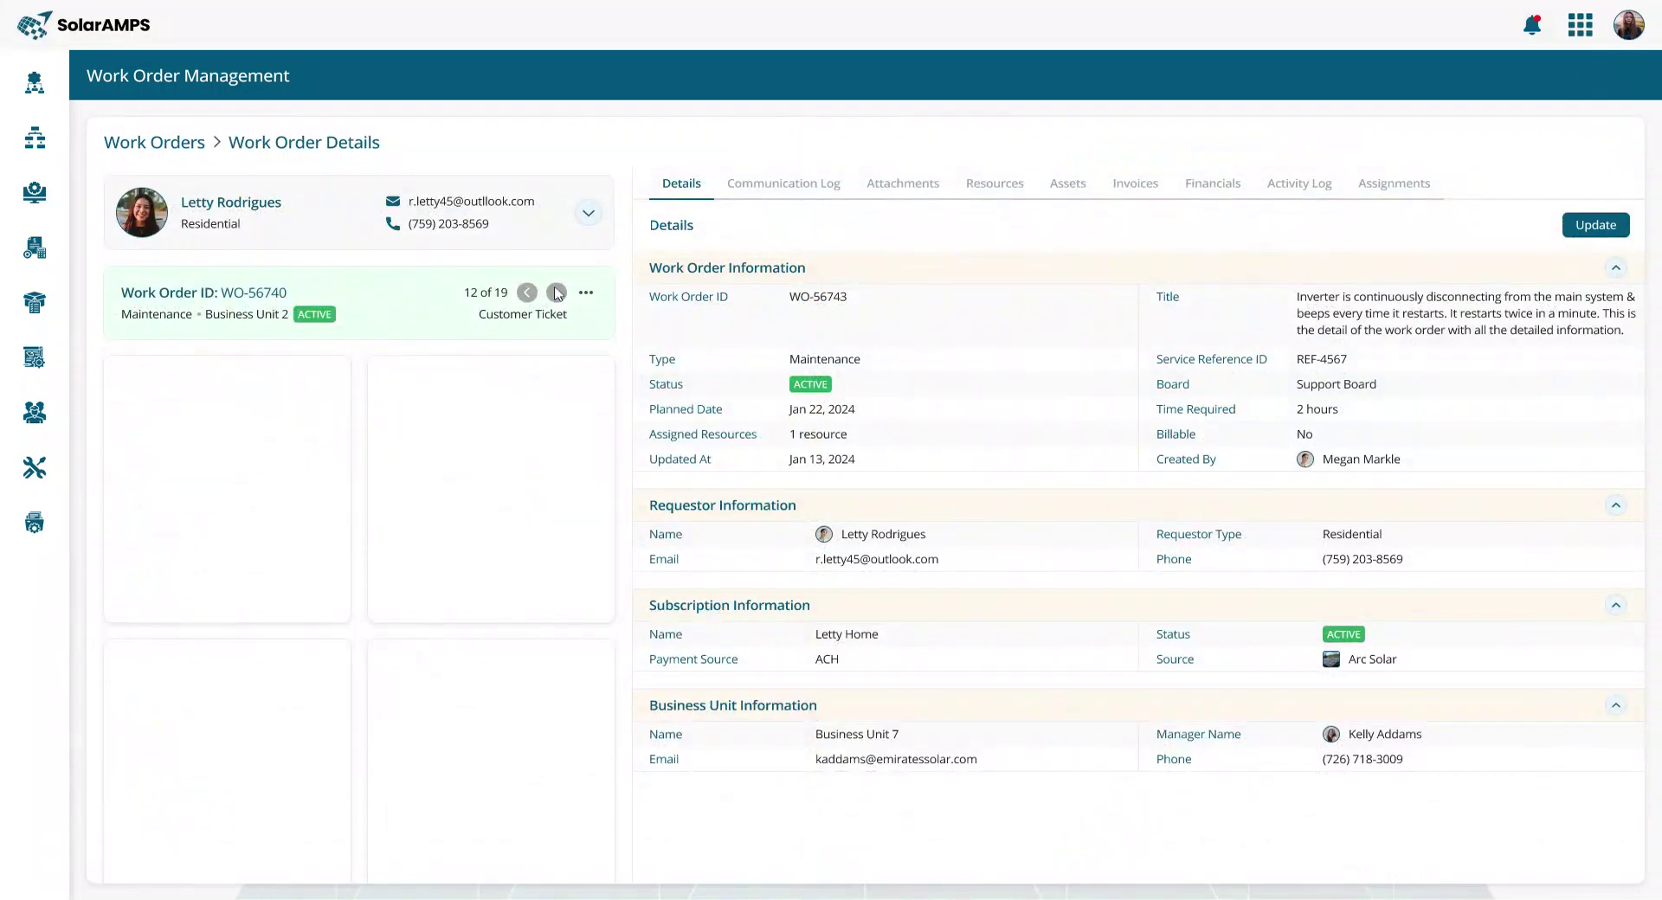
{"action": "left_click", "coordinate": [596, 214]}
{"action": "left_click", "coordinate": [596, 212]}
{"action": "left_click", "coordinate": [792, 196]}
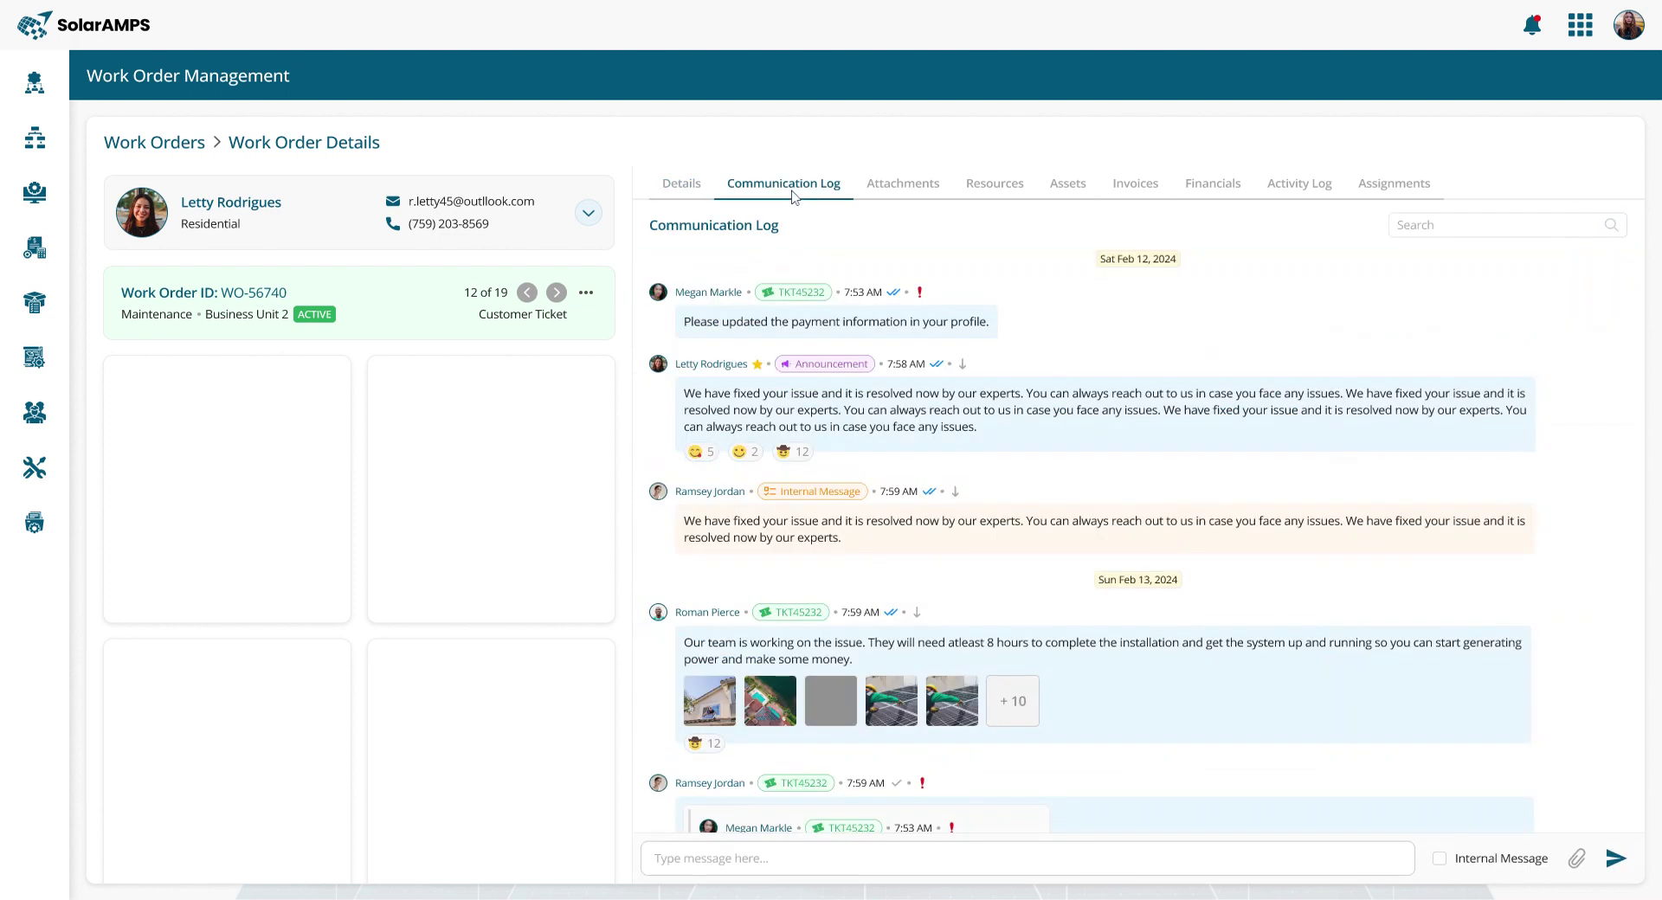
{"action": "left_click", "coordinate": [912, 194]}
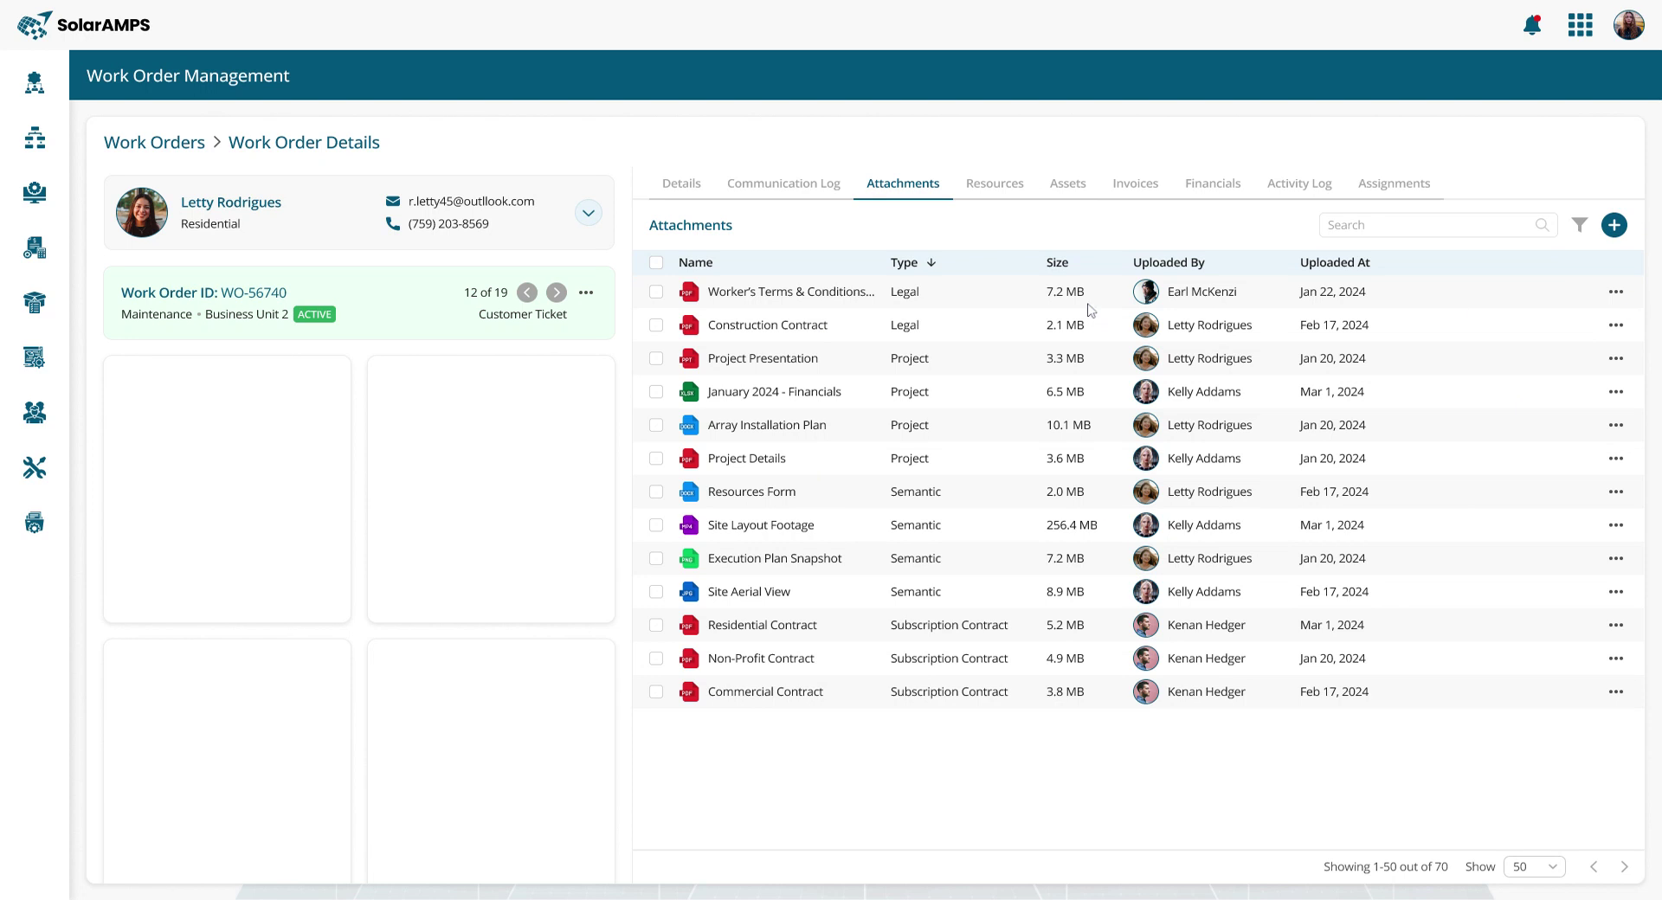
{"action": "left_click", "coordinate": [1002, 185]}
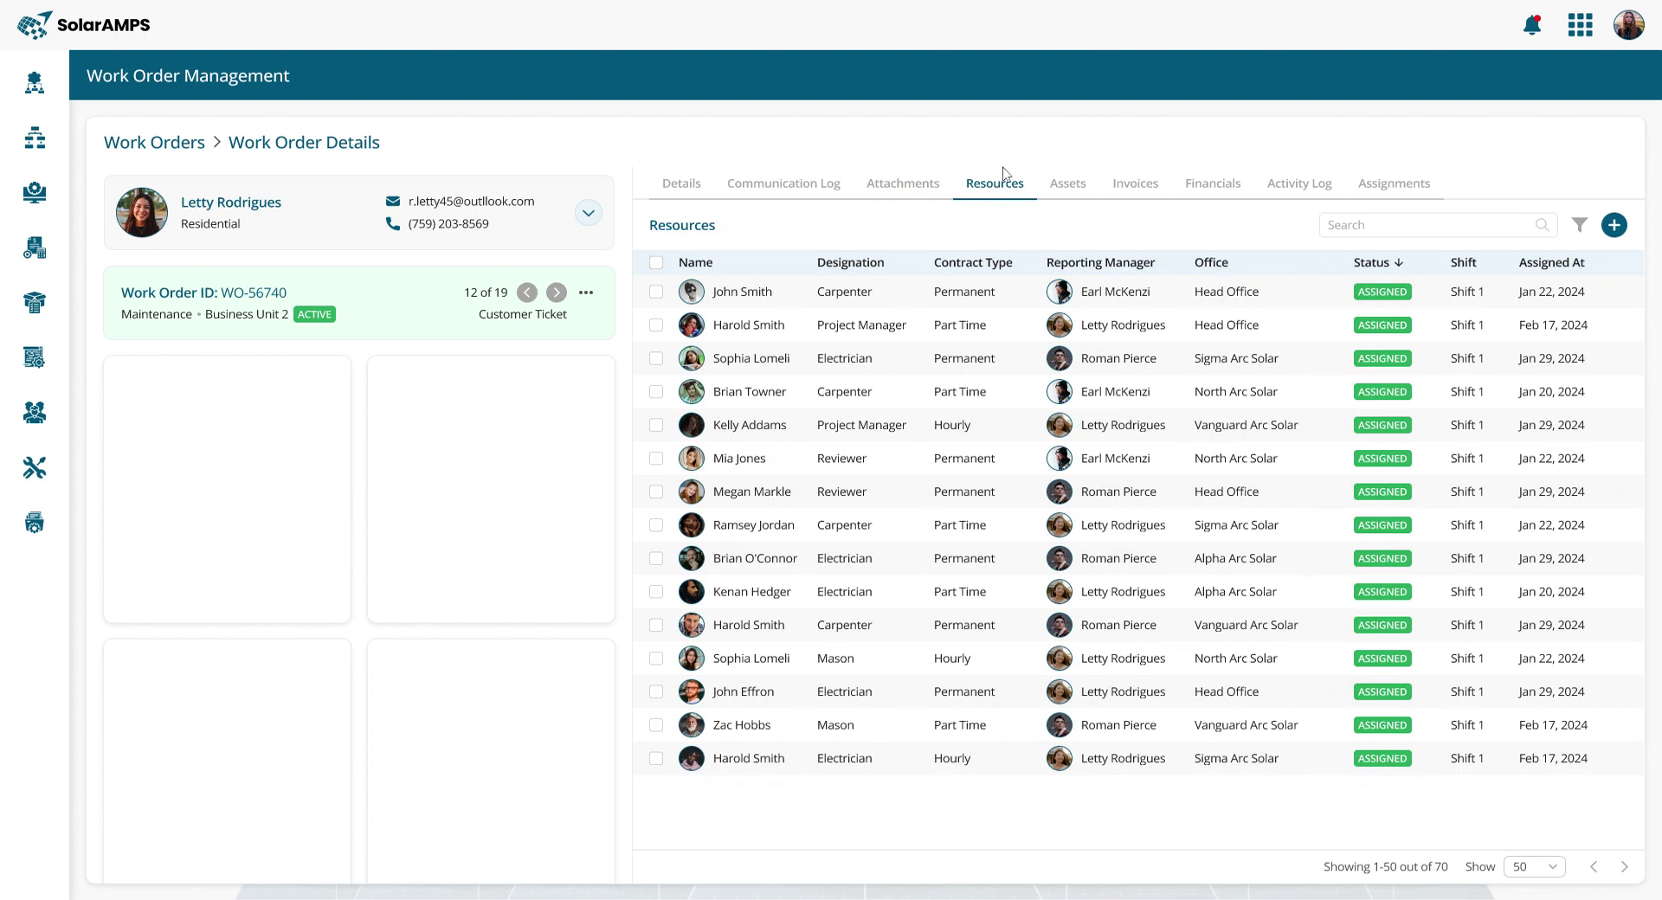
Step: Exit the full-screen prototype, switch back to SolarInformatics, and open its landing dashboard
{"action": "key", "text": "Escape"}
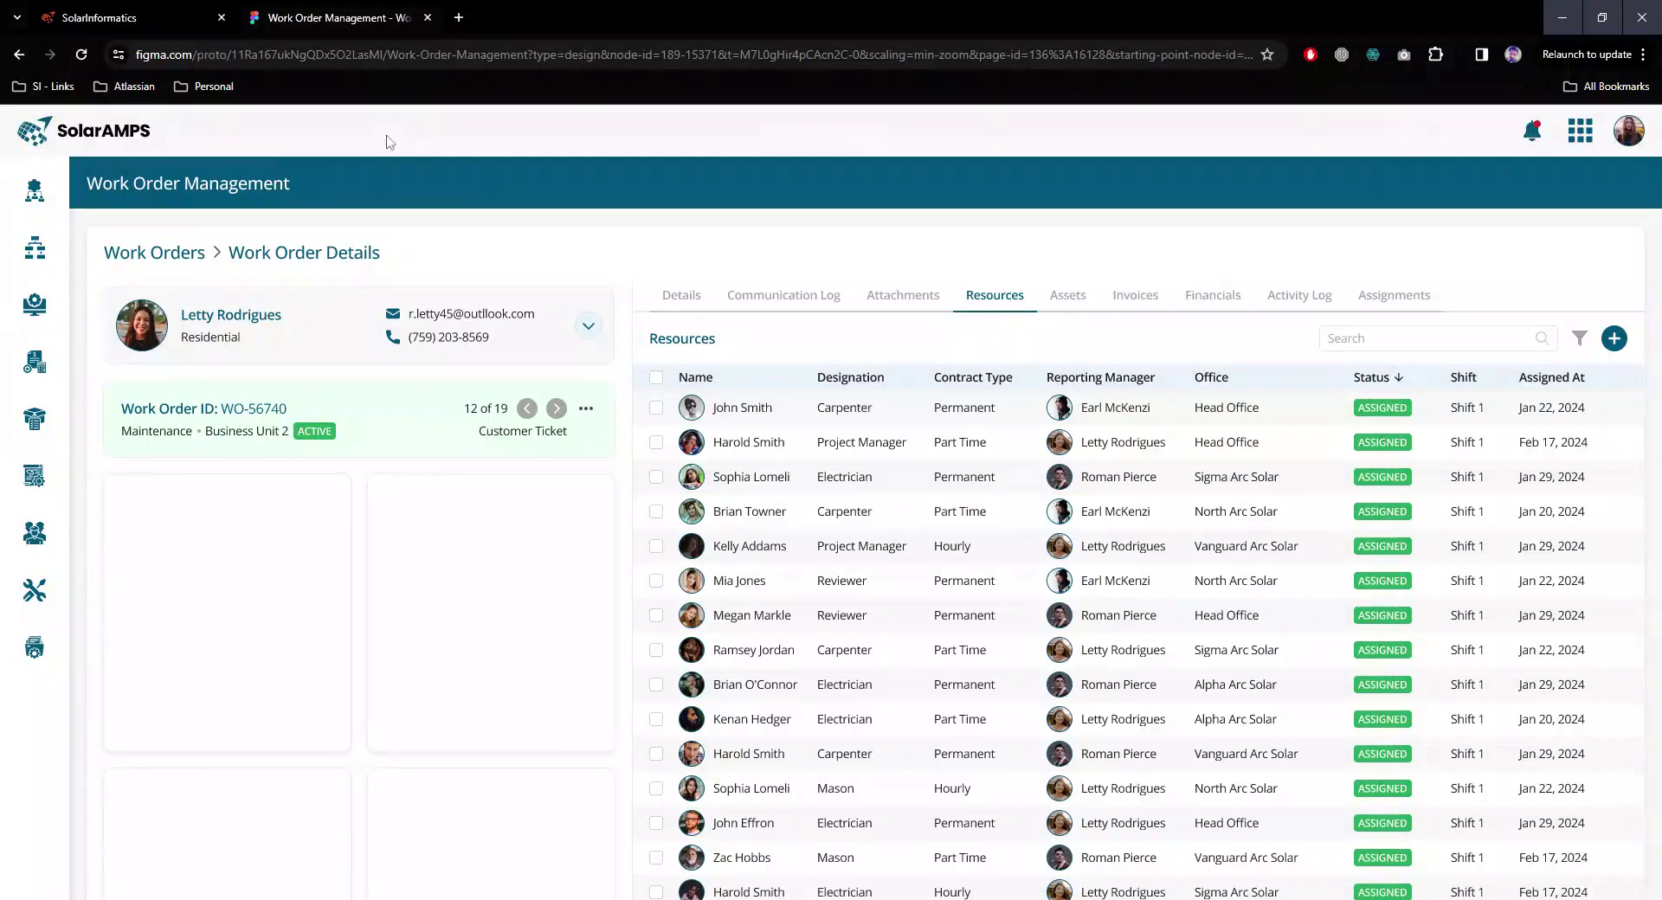
{"action": "left_click", "coordinate": [169, 16]}
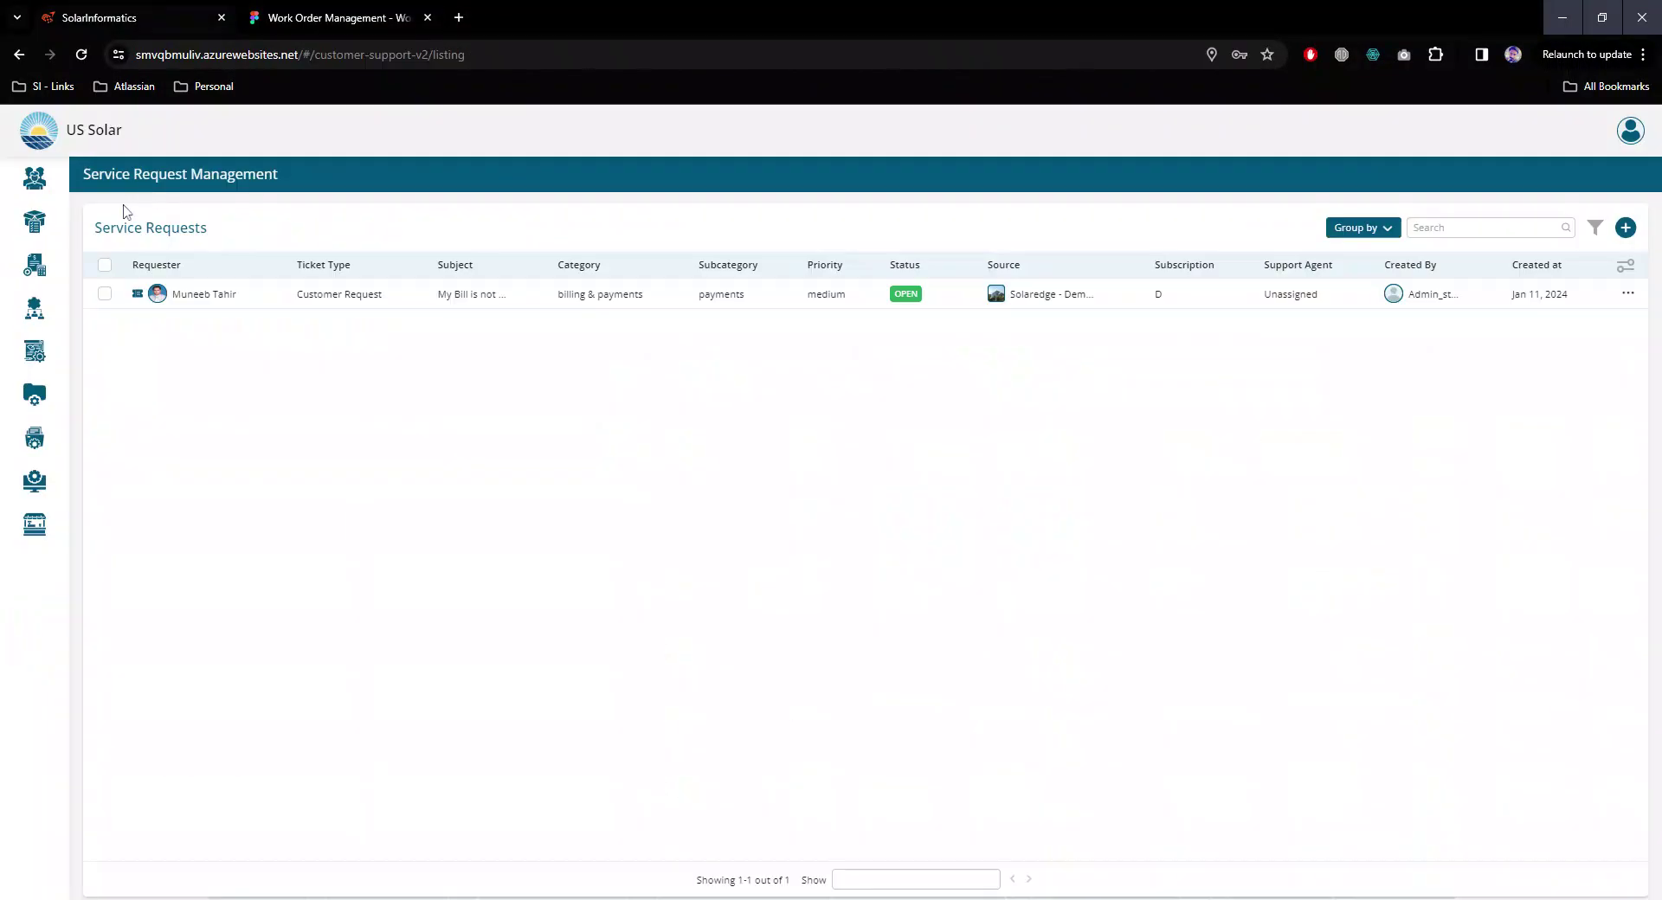
{"action": "left_click", "coordinate": [76, 137]}
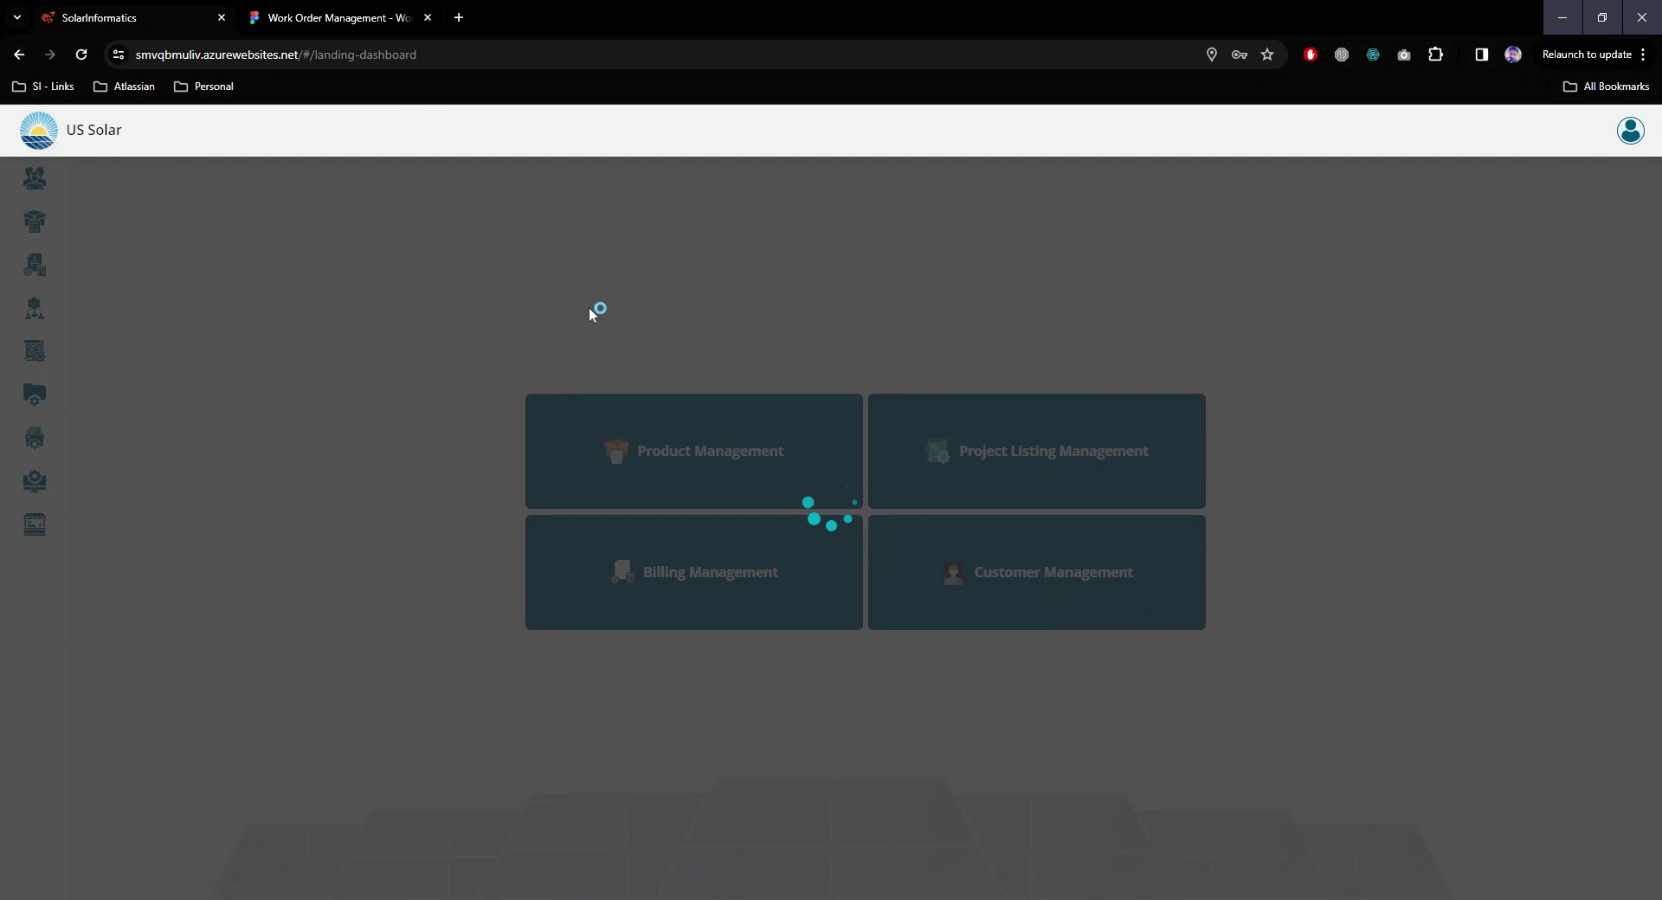